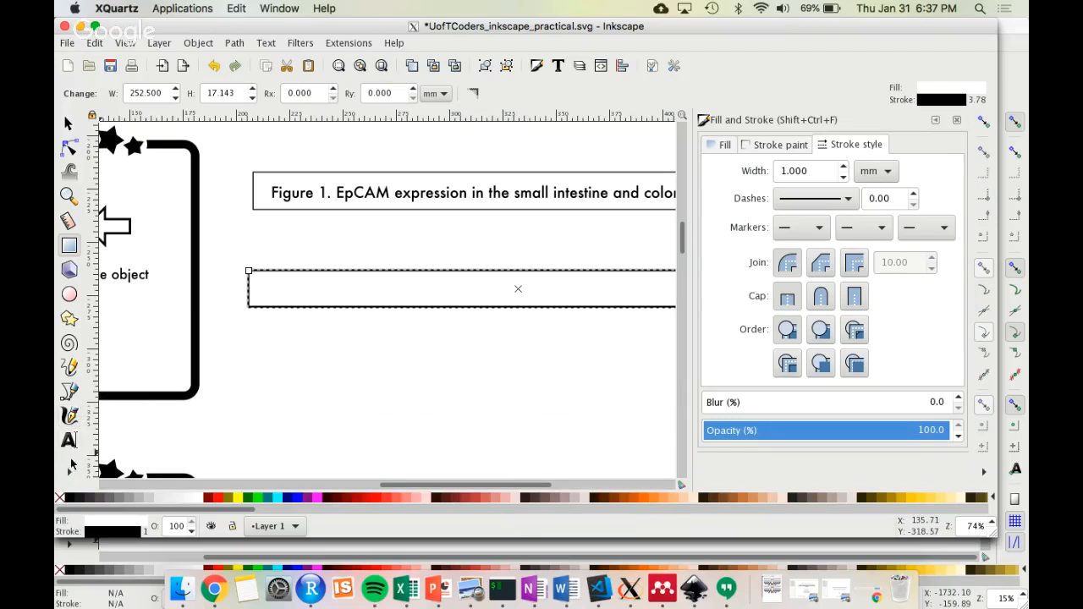
- Add the text "Figure 1. EpCAM expression in the sml intestine and colon." inside the empty lower rectangle
click(69, 440)
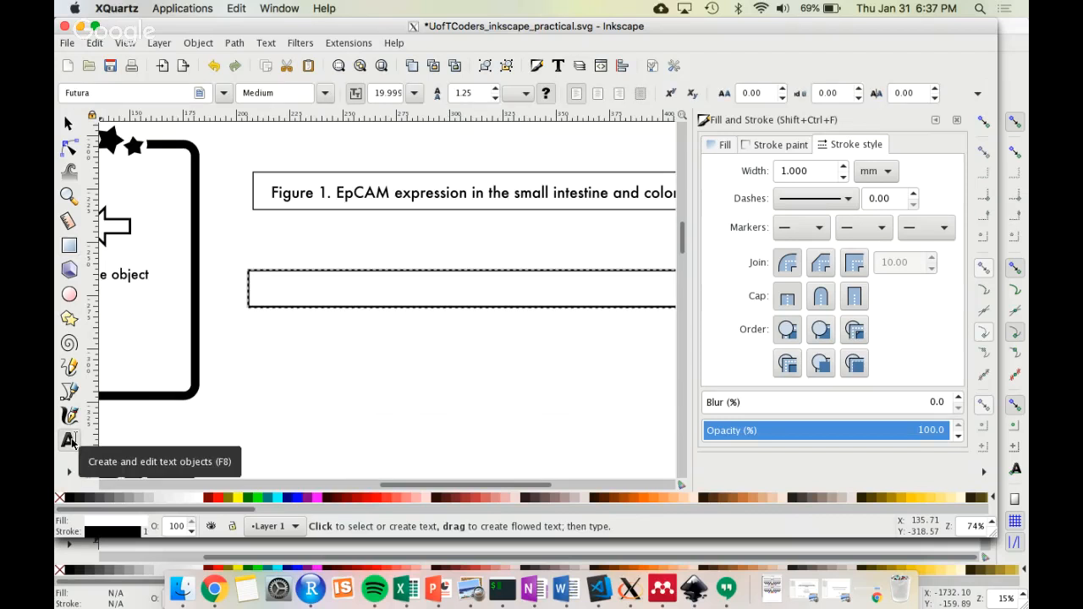
click(269, 288)
text(Figure)
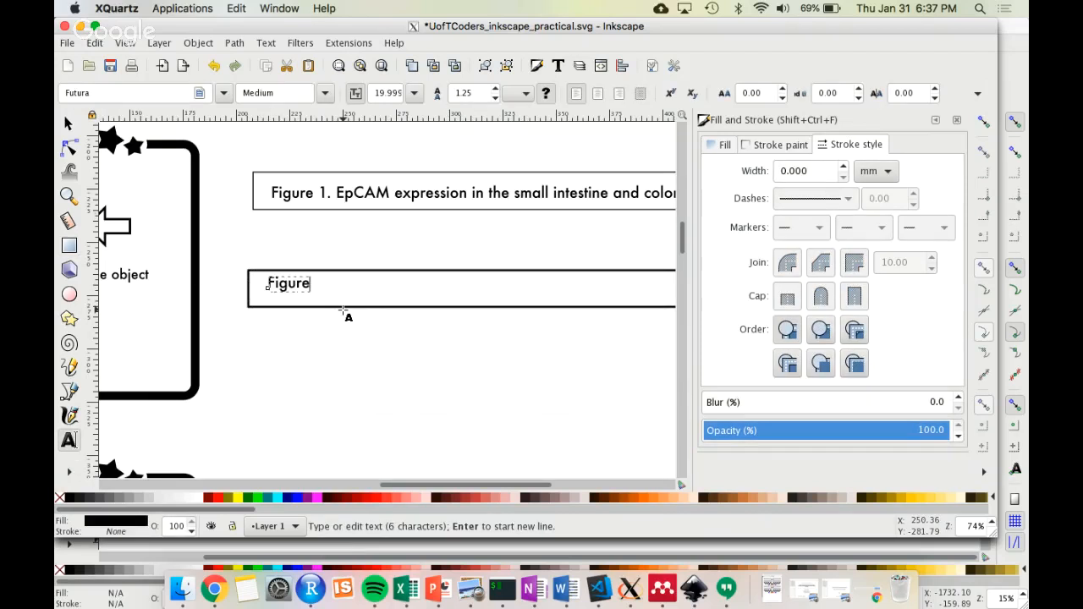
text( 1. EpCAM exp)
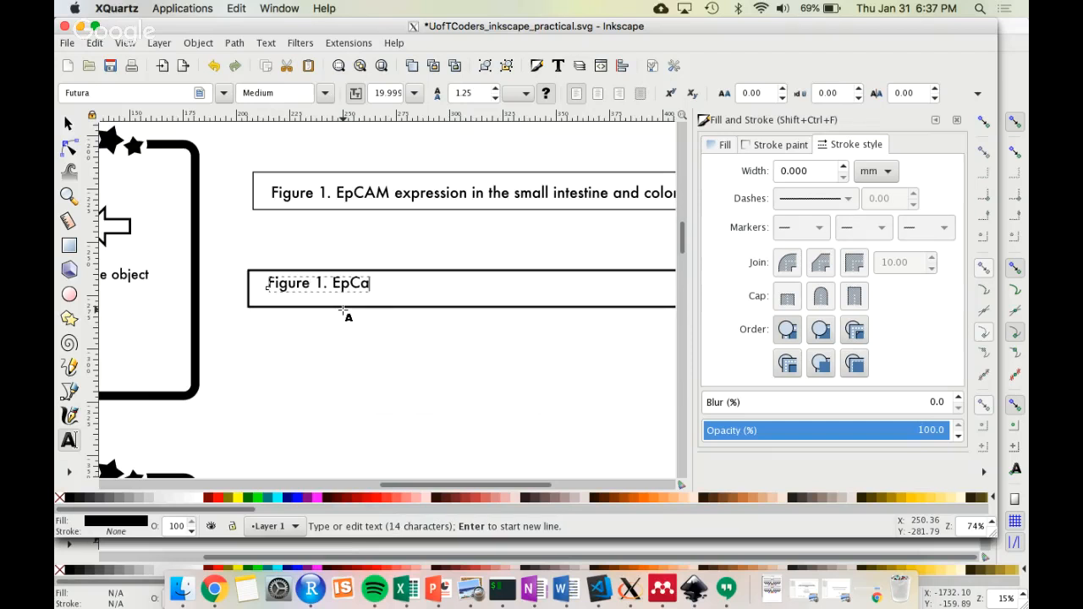
text(ression in )
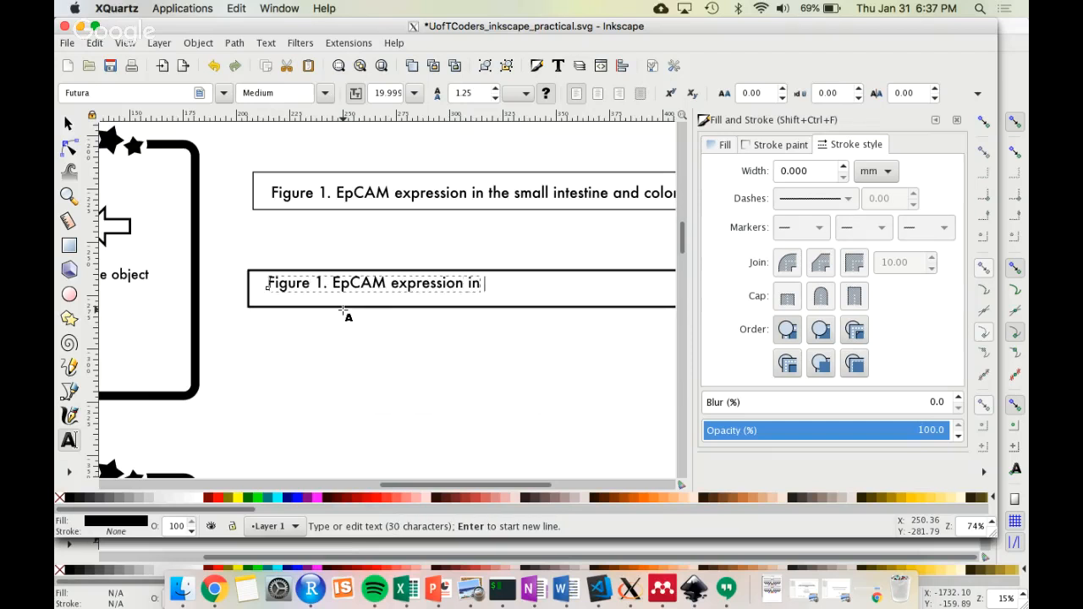
text(the sml intestin)
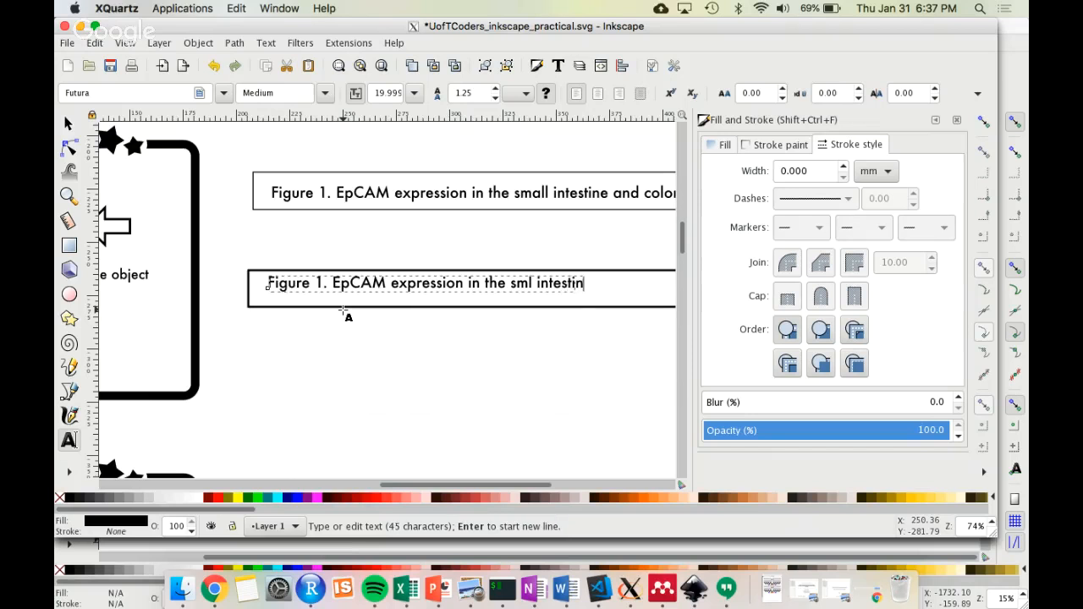
text(e and colon)
key(BackSpace)
text(.)
key(Escape)
key(s)
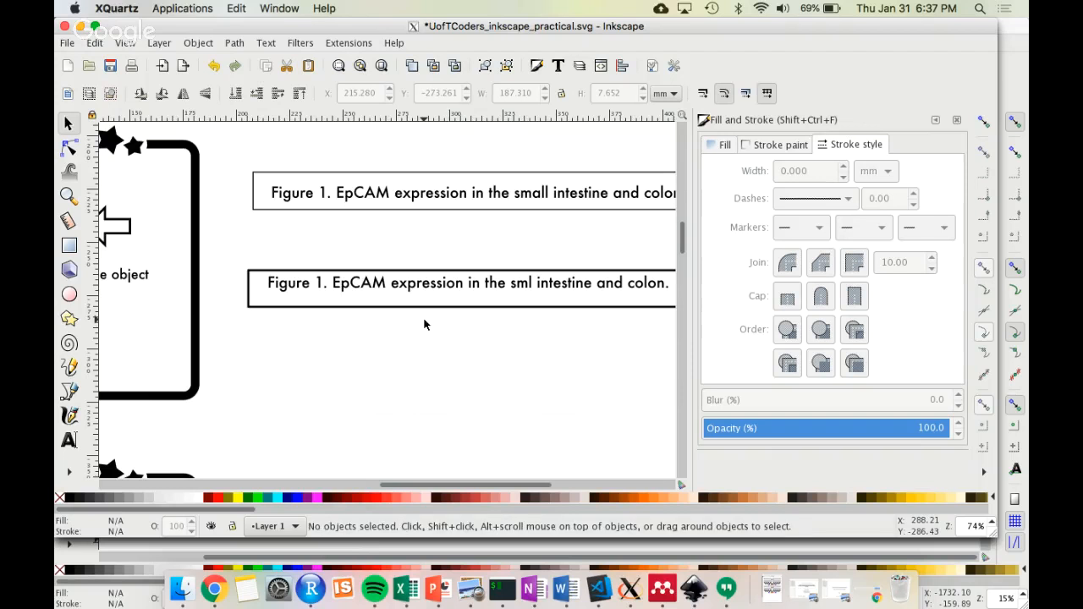
- Collapse the Fill and Stroke settings and open Align and Distribute for the new caption text and its rectangle
ctrl+scroll(427, 342, down, 2)
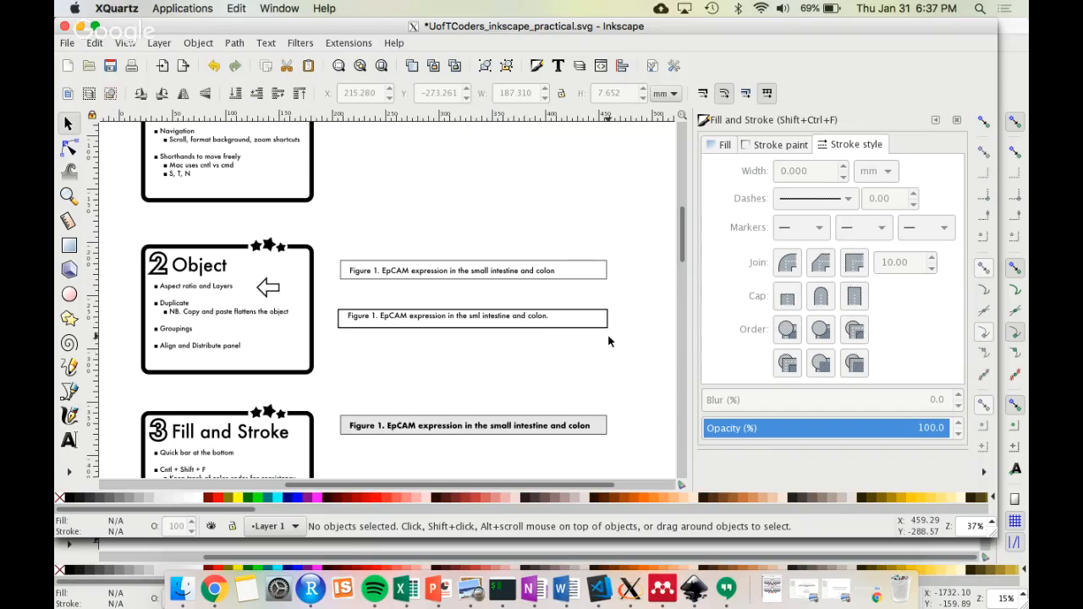
mouse_move(636, 296)
mouse_down()
mouse_move(433, 305)
mouse_move(330, 334)
mouse_up()
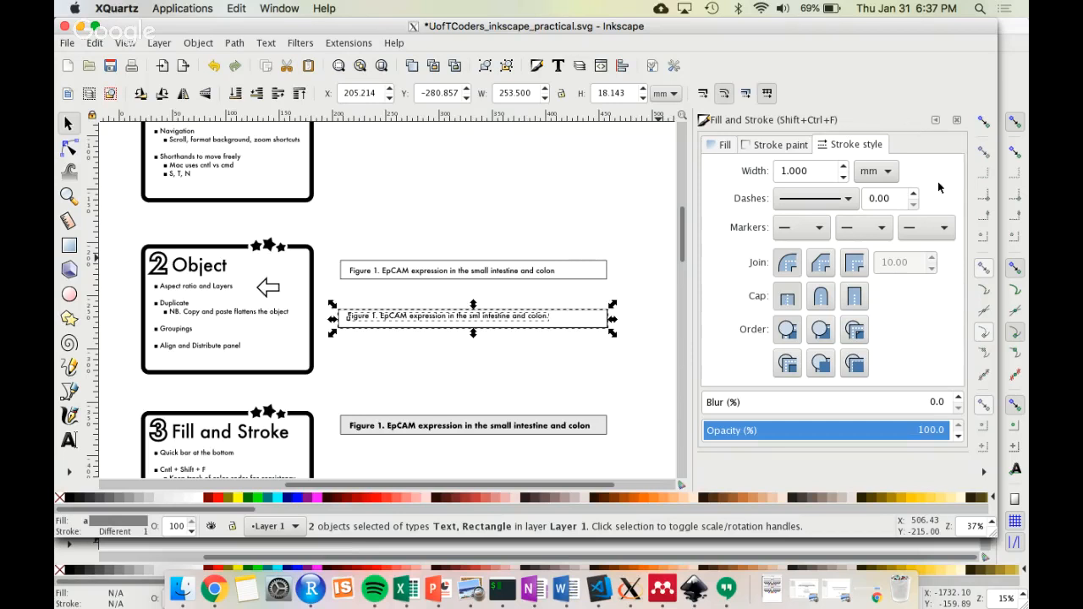
click(936, 121)
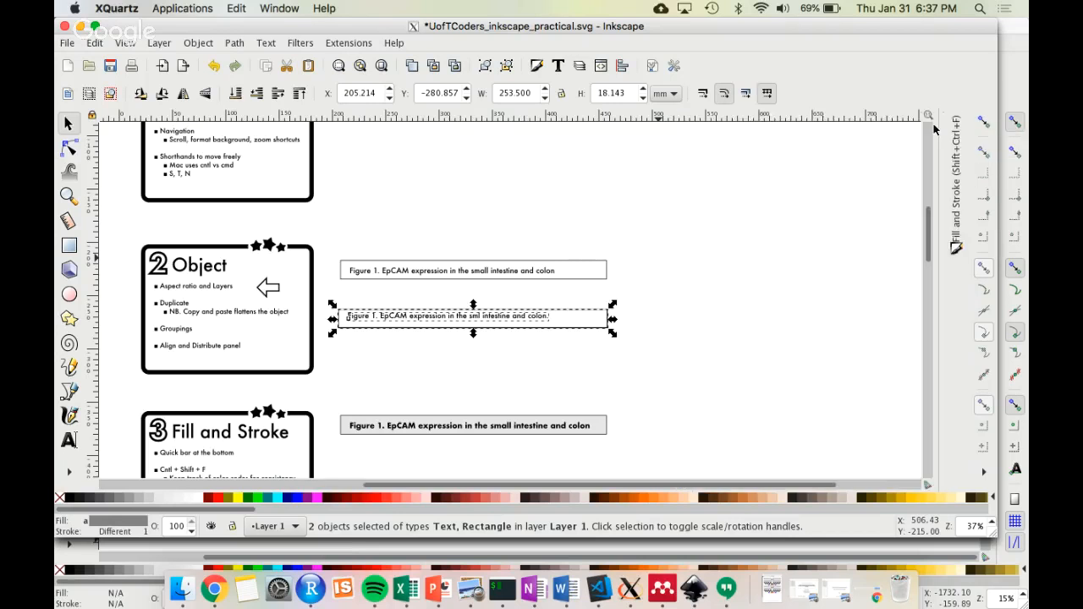
click(955, 188)
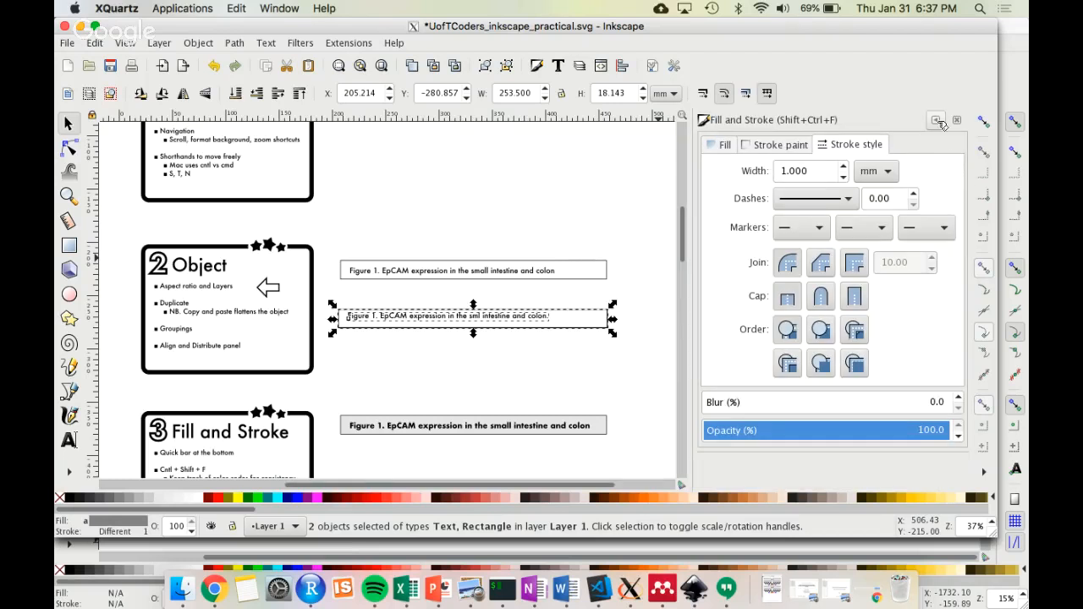
click(936, 121)
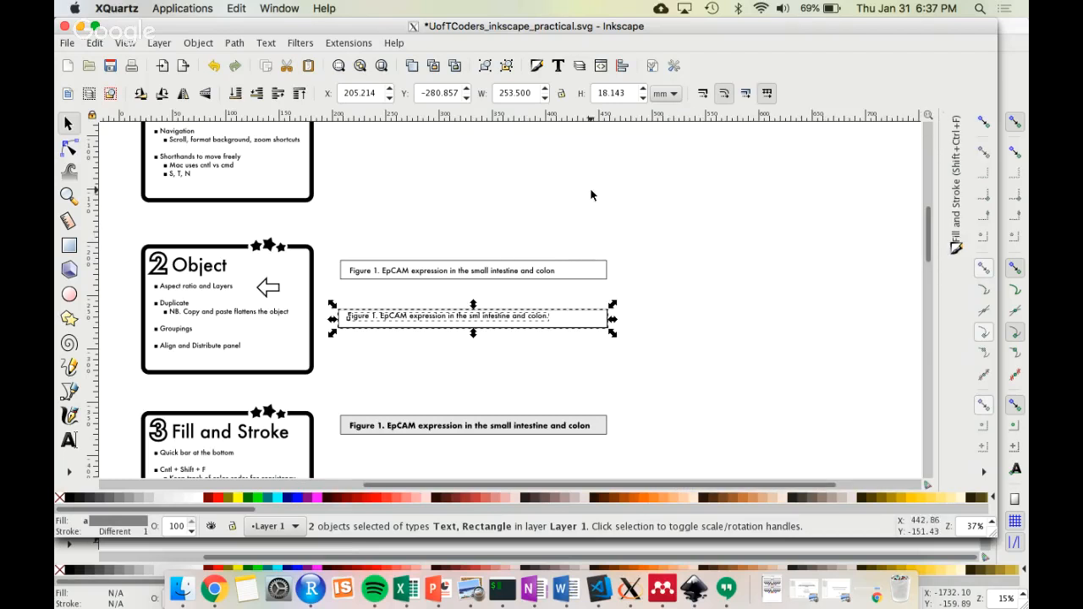
click(198, 42)
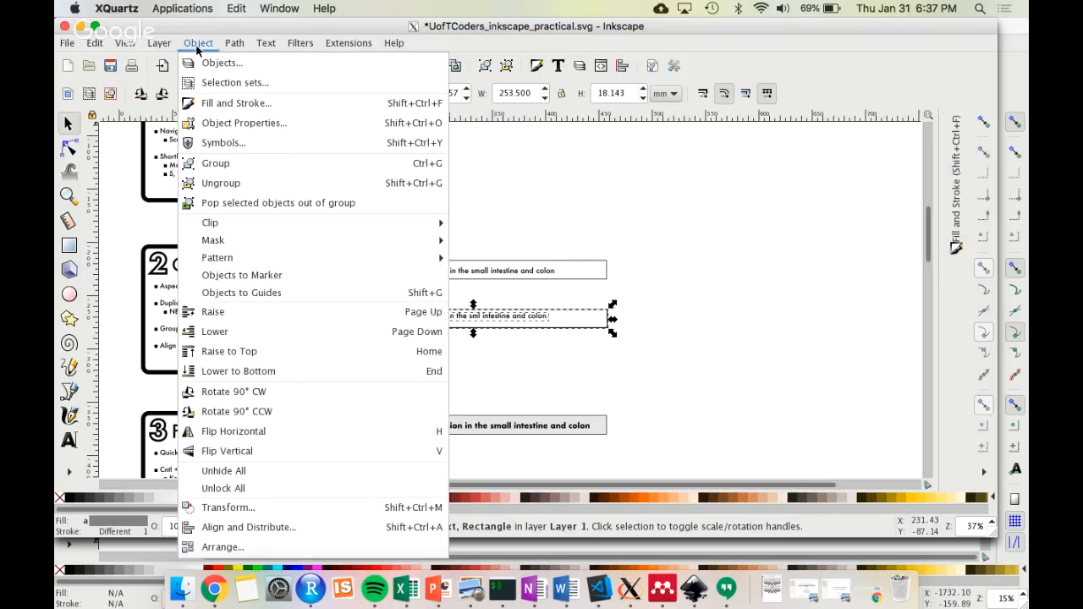
click(267, 528)
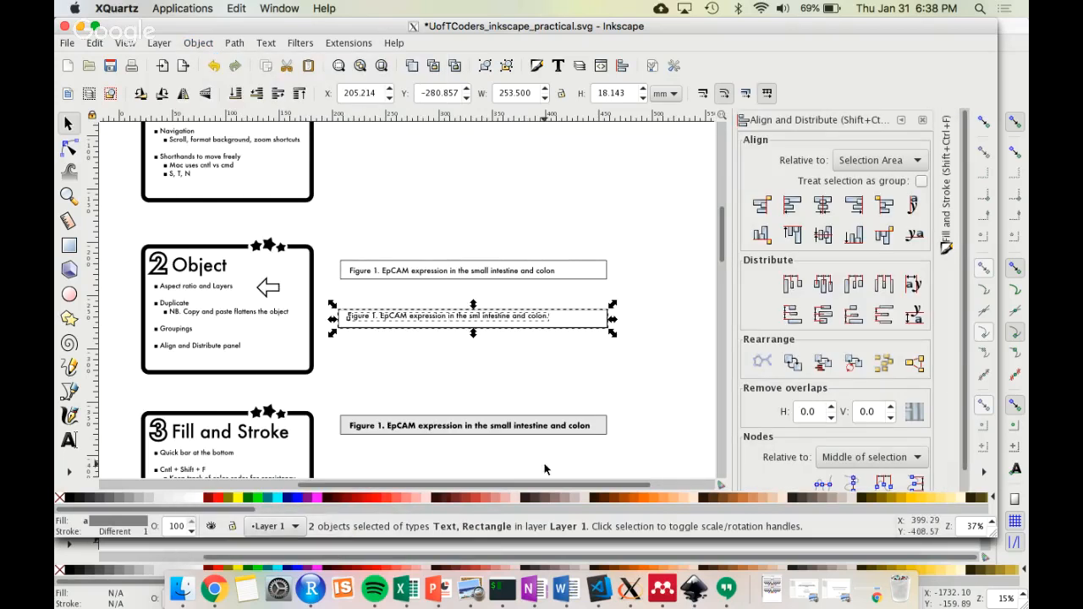
- Centre the new caption text in its rectangle horizontally and vertically, relative to Selection Area
click(631, 346)
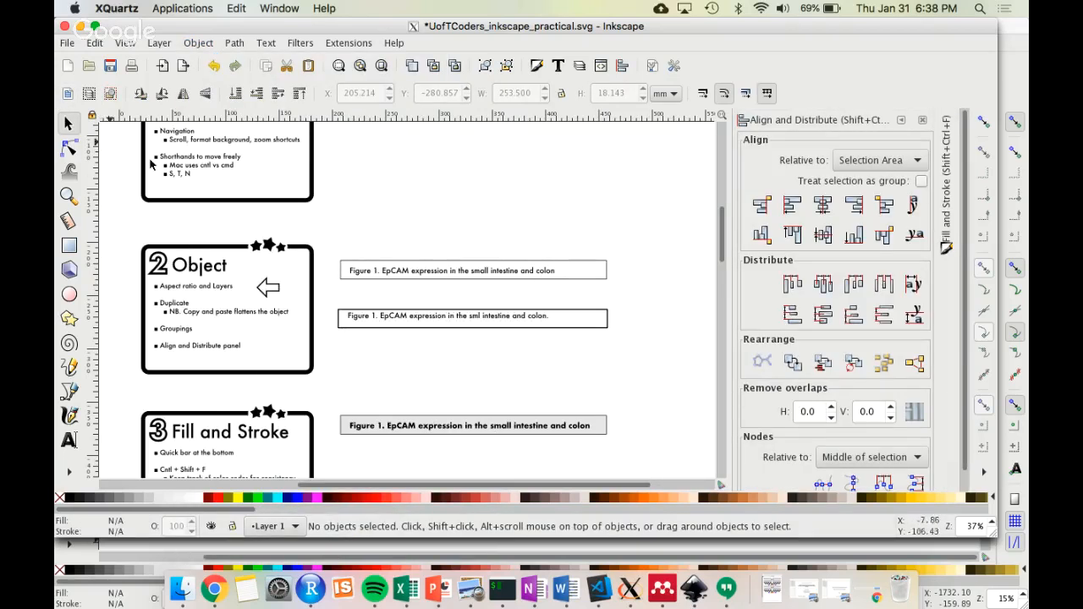
drag(641, 290, 321, 347)
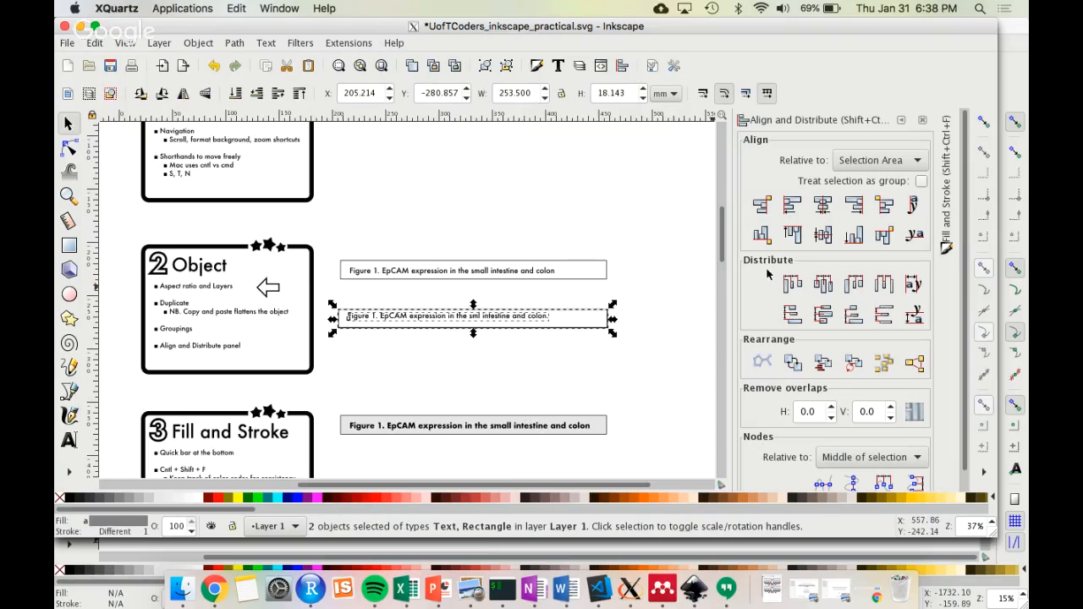
click(821, 211)
click(823, 236)
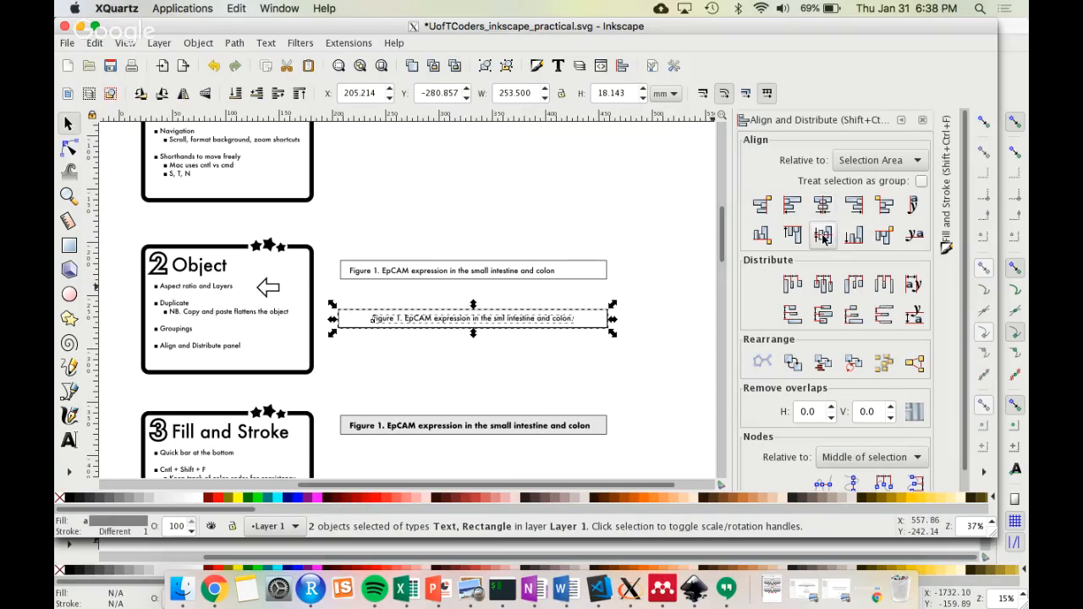
click(921, 160)
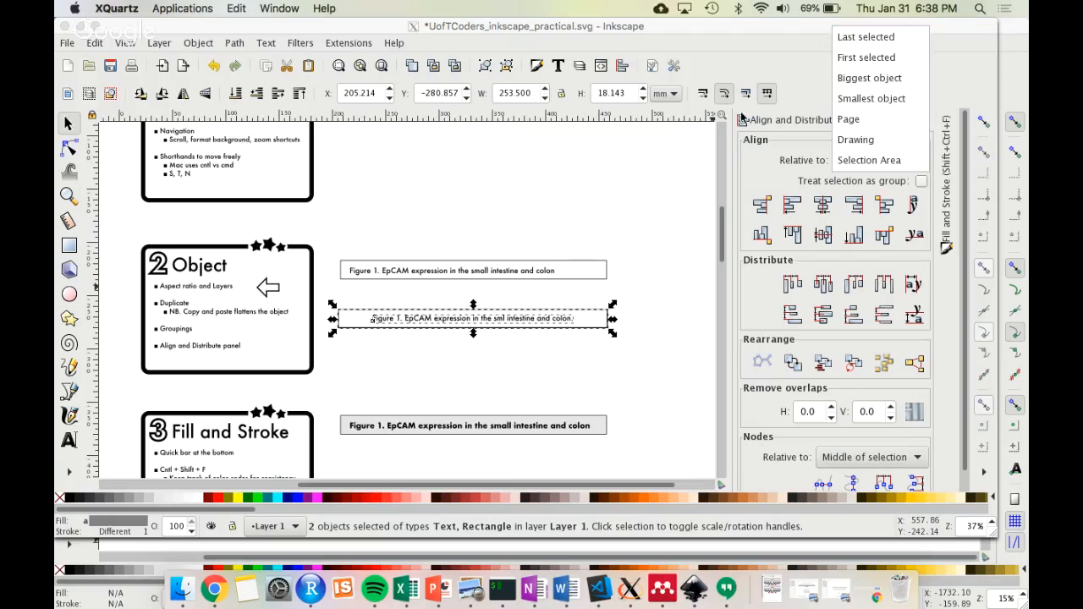
click(869, 160)
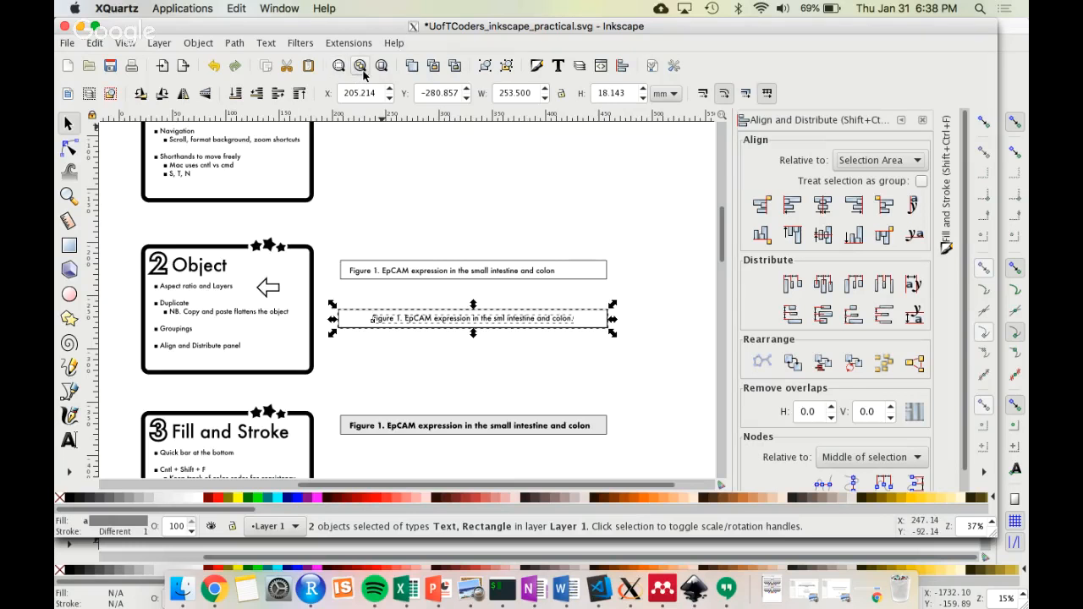
- Group the caption text with its rectangle, shift the group right to about X 218 mm, and ungroup it
click(487, 67)
mouse_move(438, 324)
mouse_down()
mouse_move(479, 365)
mouse_move(459, 327)
mouse_move(489, 314)
mouse_move(456, 326)
mouse_up()
click(466, 357)
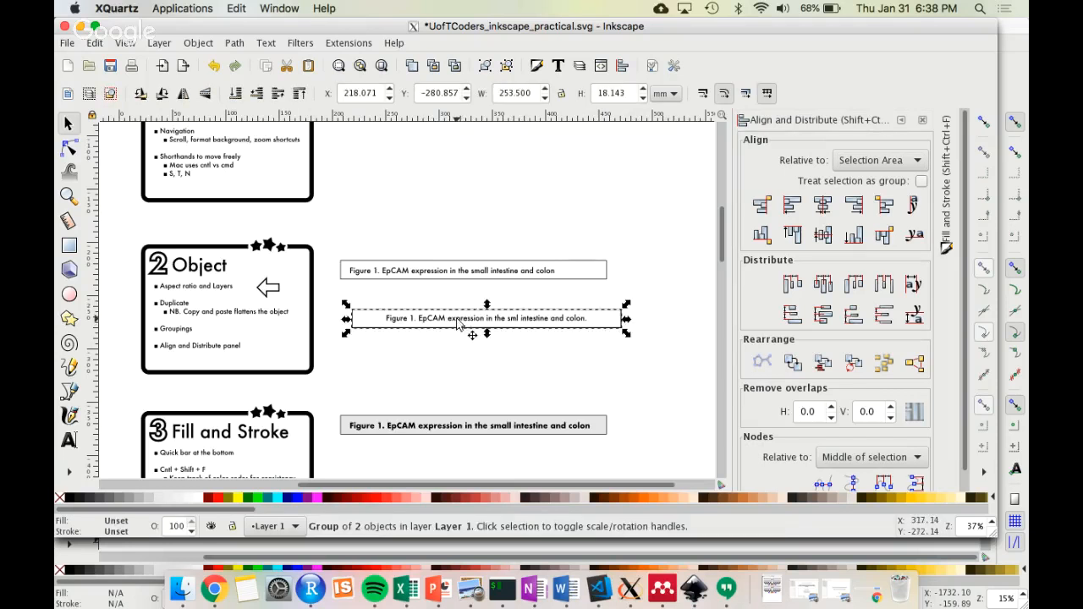
click(507, 67)
click(623, 351)
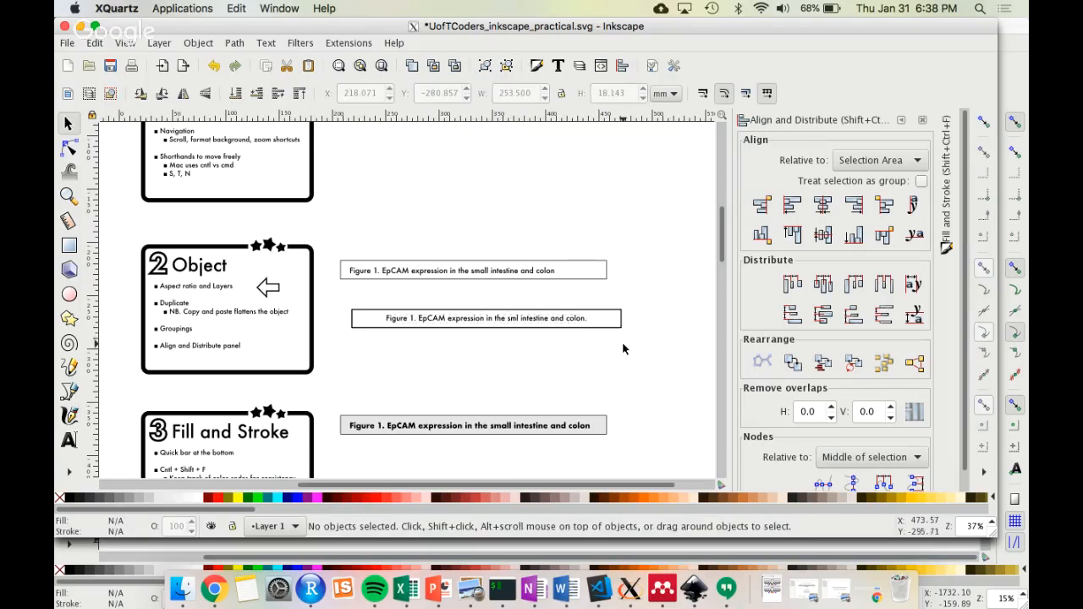
- Shift the ungrouped caption text slightly within its rectangle and undo that move
click(581, 325)
key(z)
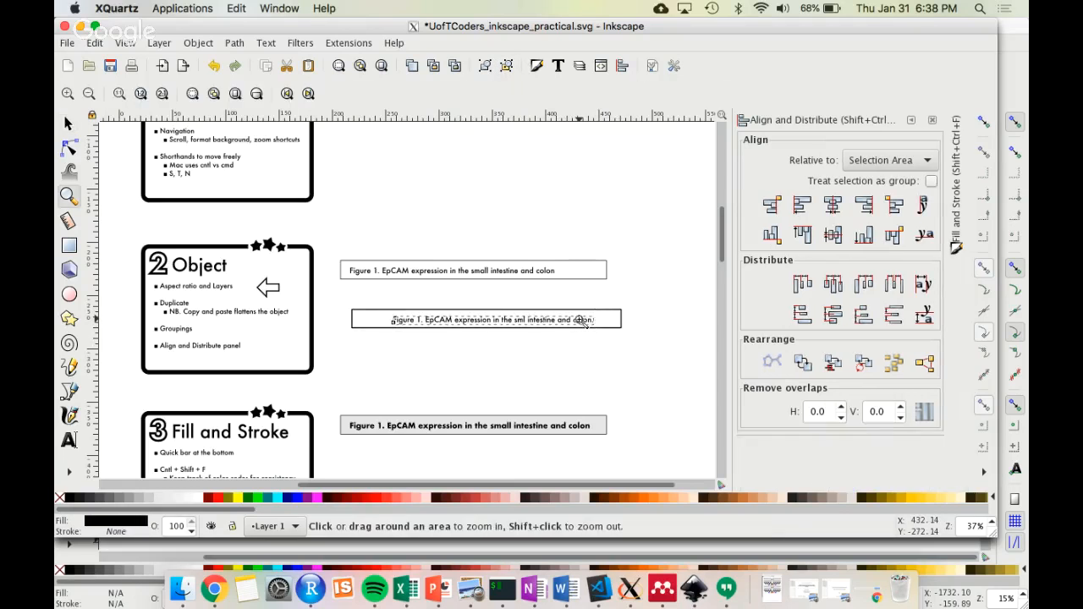
key(Escape)
key(s)
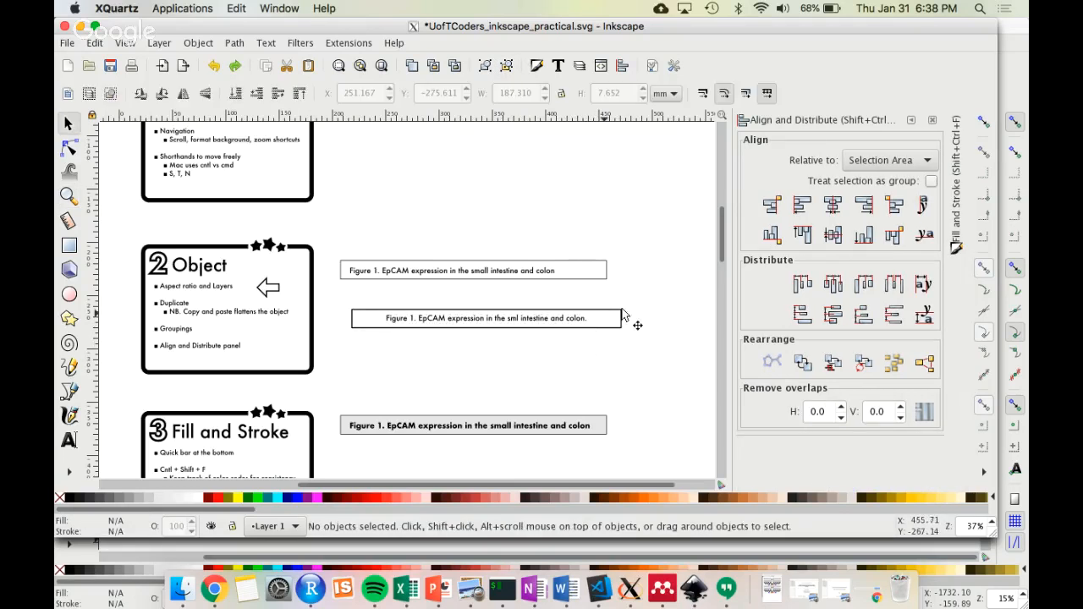
- Copy and paste the new caption text with its rectangle, placing the copy just below the original
drag(633, 303, 342, 337)
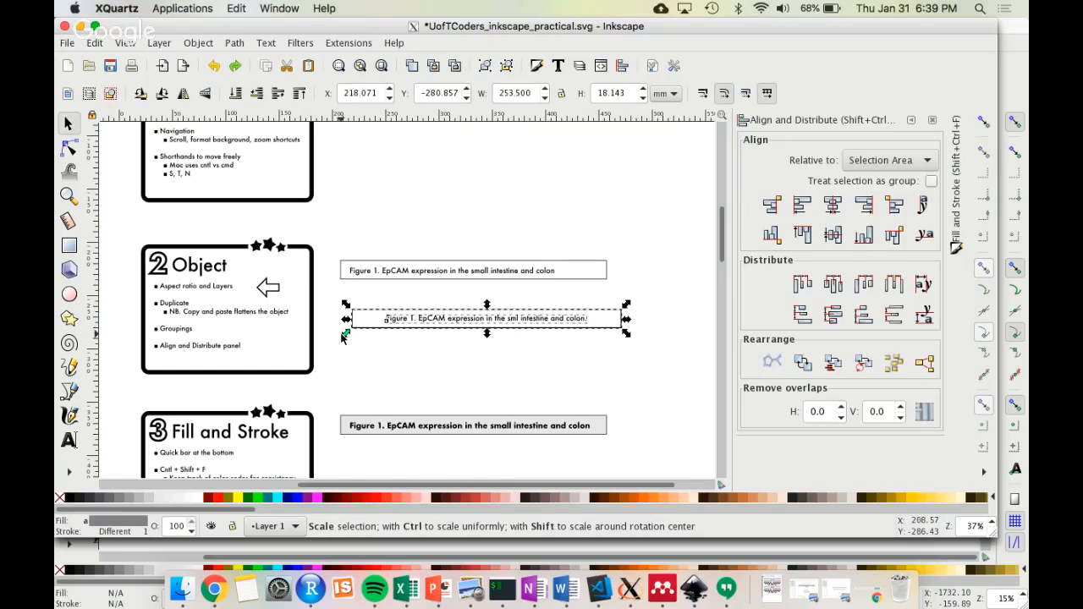
key(ctrl+c)
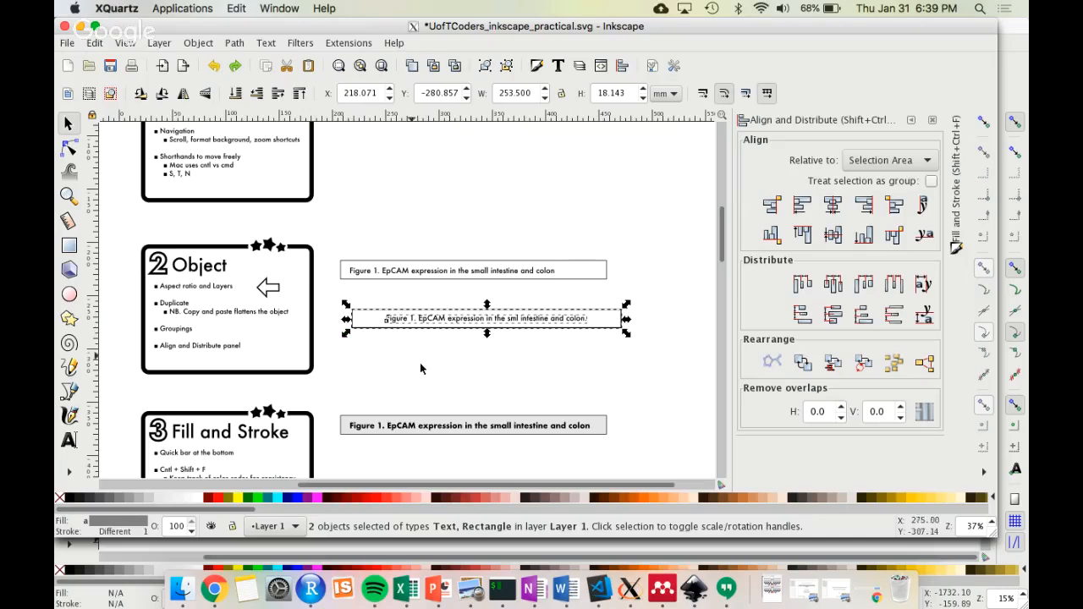
key(ctrl+v)
drag(525, 351, 515, 362)
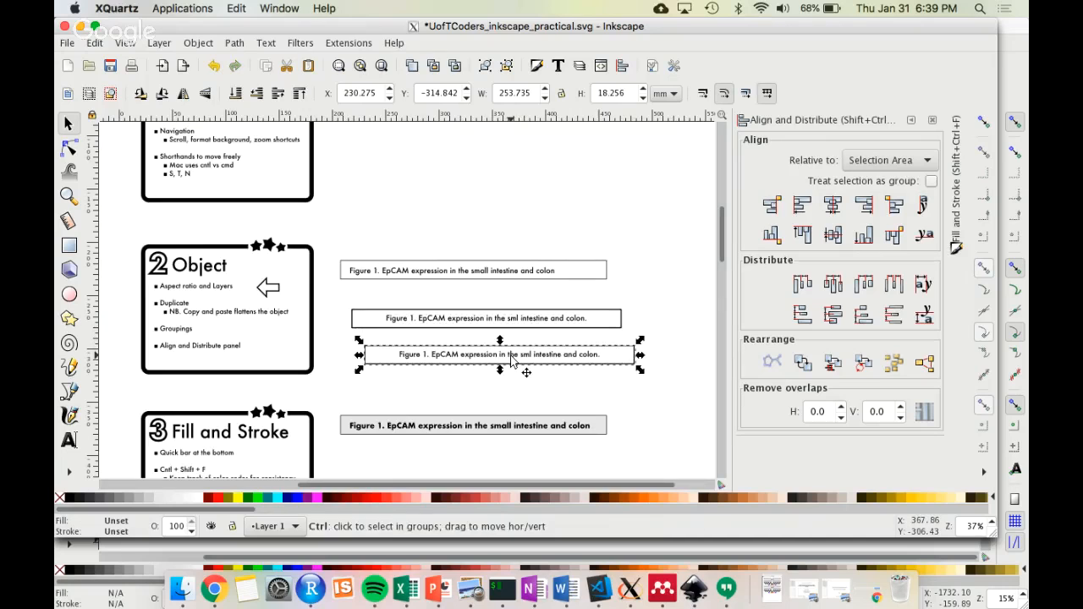
- Examine the pasted copy up close and compare its sharpness with the original caption
scroll(512, 361, down, 2)
scroll(511, 359, up, 4)
scroll(511, 358, up, 5)
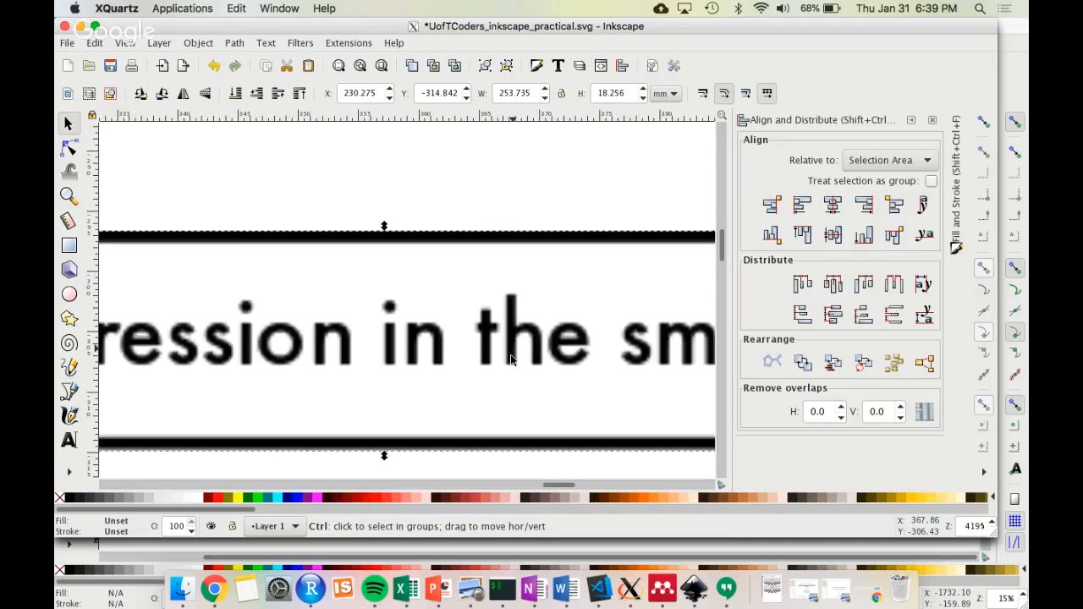
scroll(511, 359, down, 2)
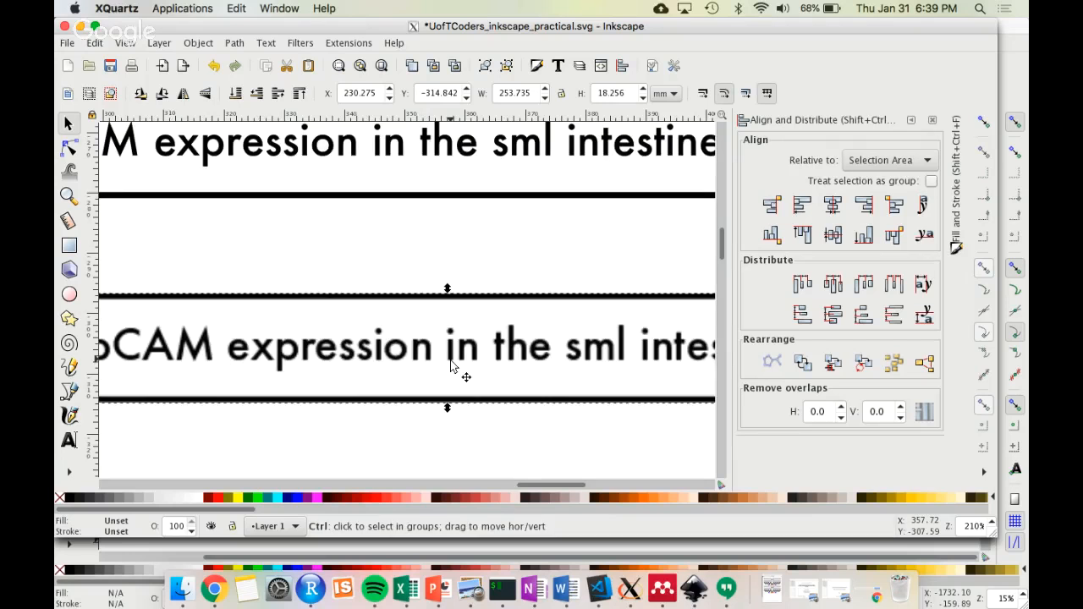
scroll(451, 366, down, 2)
scroll(451, 364, down, 1)
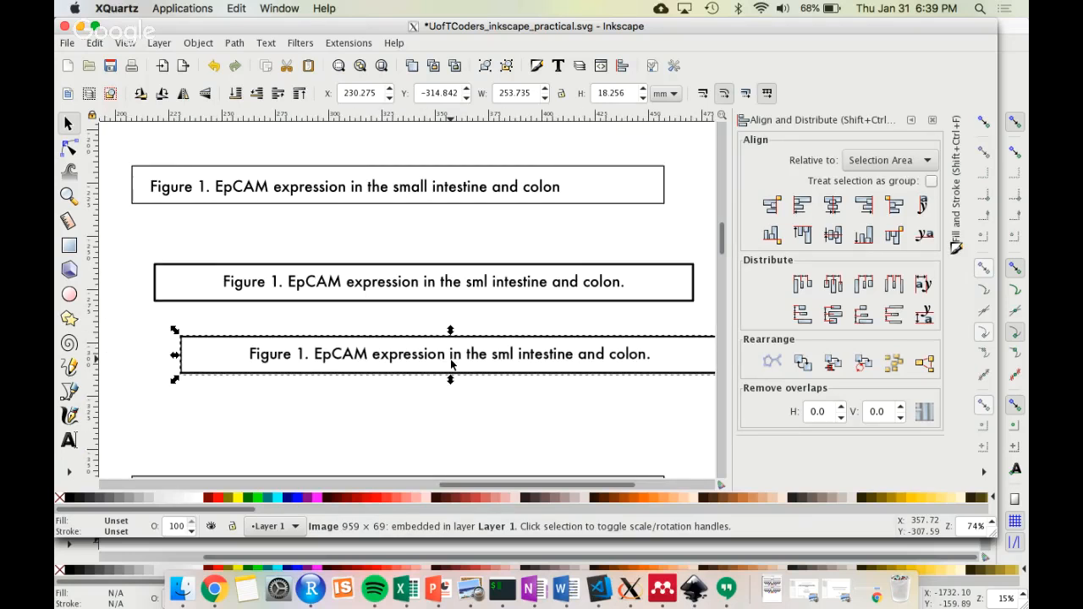
- Duplicate the original caption text with its rectangle and place the duplicate below the pasted copy
drag(137, 244, 703, 317)
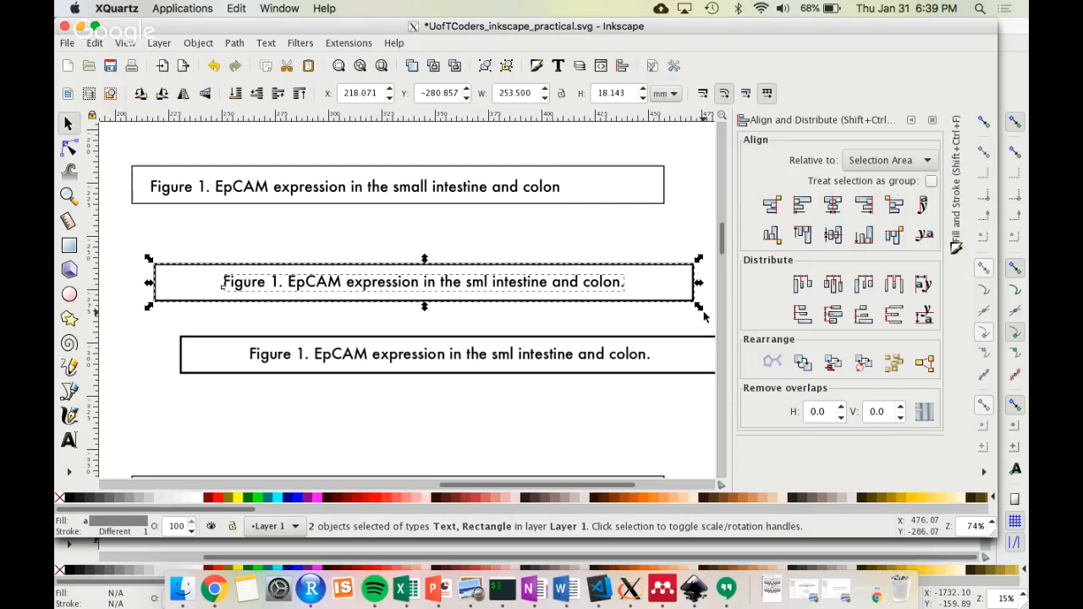
drag(606, 286, 590, 431)
click(608, 446)
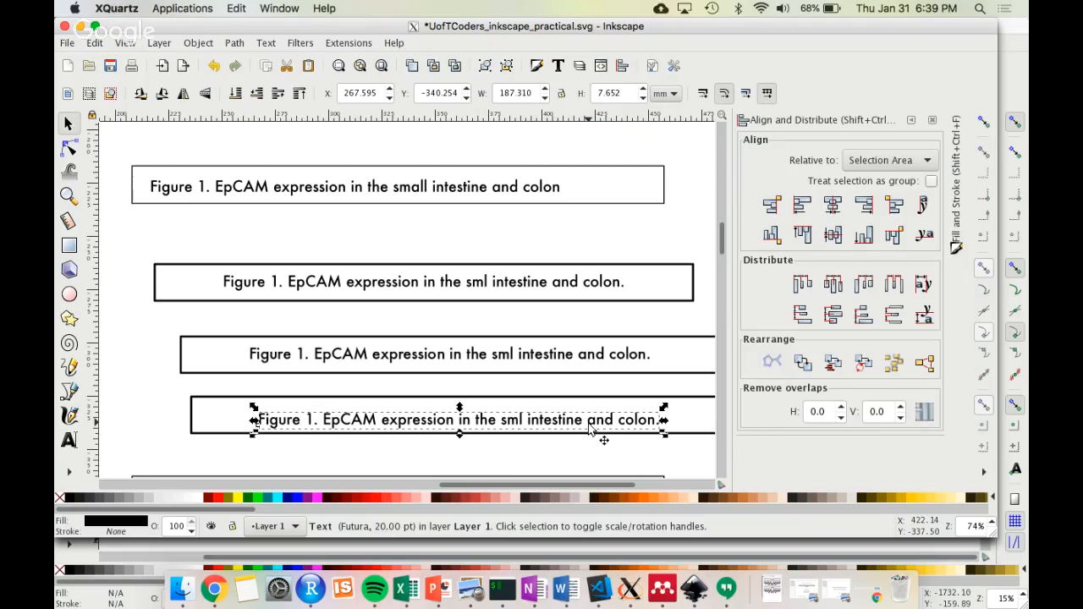
key(ctrl+z)
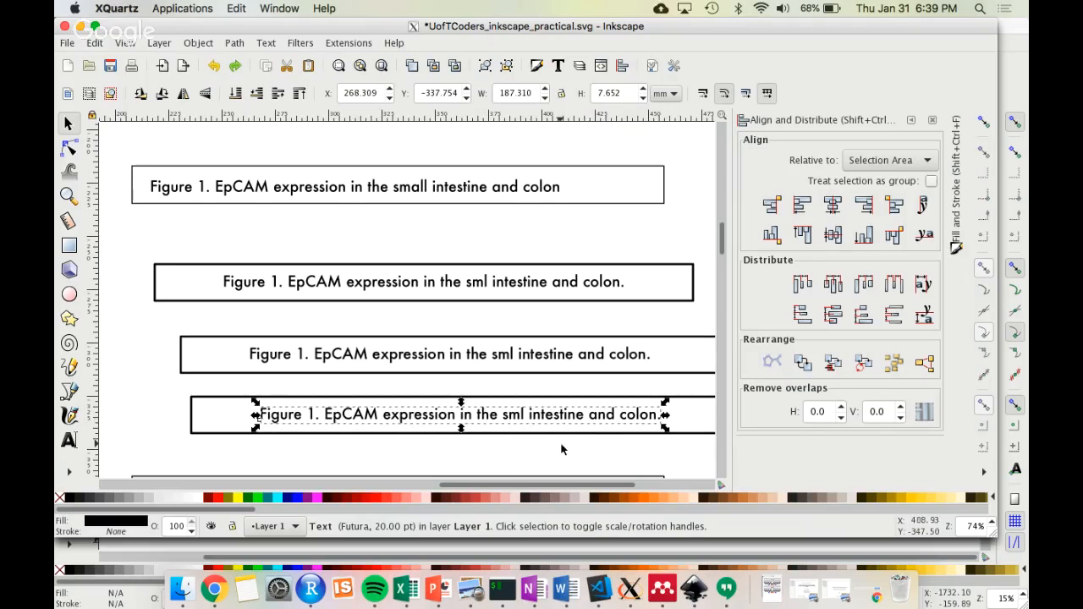
- Move the duplicated caption text and rectangle below the grey caption beside the Fill and Stroke card, and select both again
ctrl+scroll(560, 450, down, 2)
scroll(541, 449, down, 3)
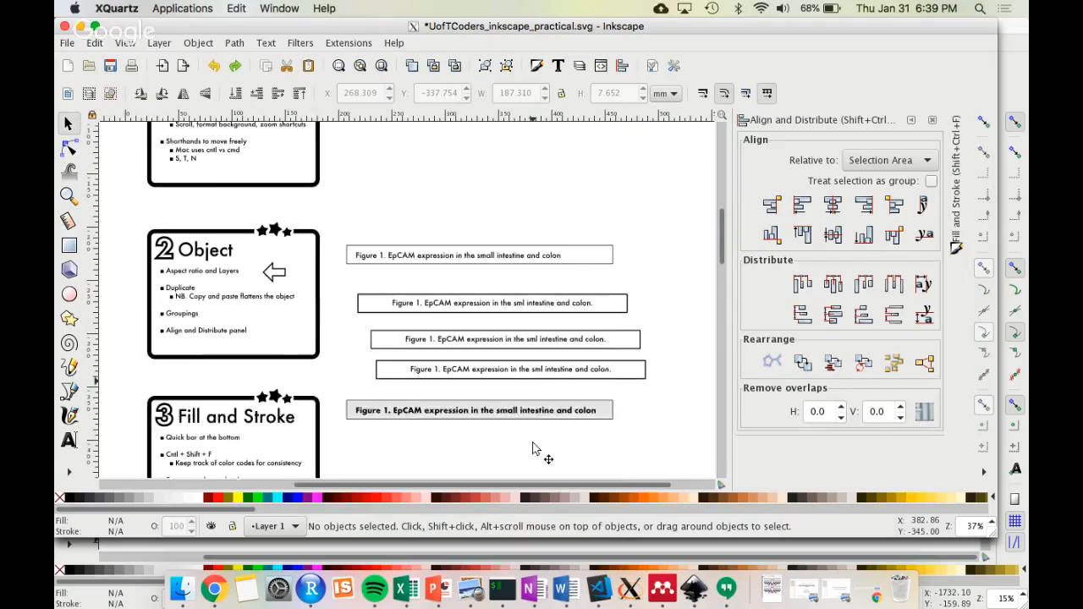
drag(669, 297, 337, 339)
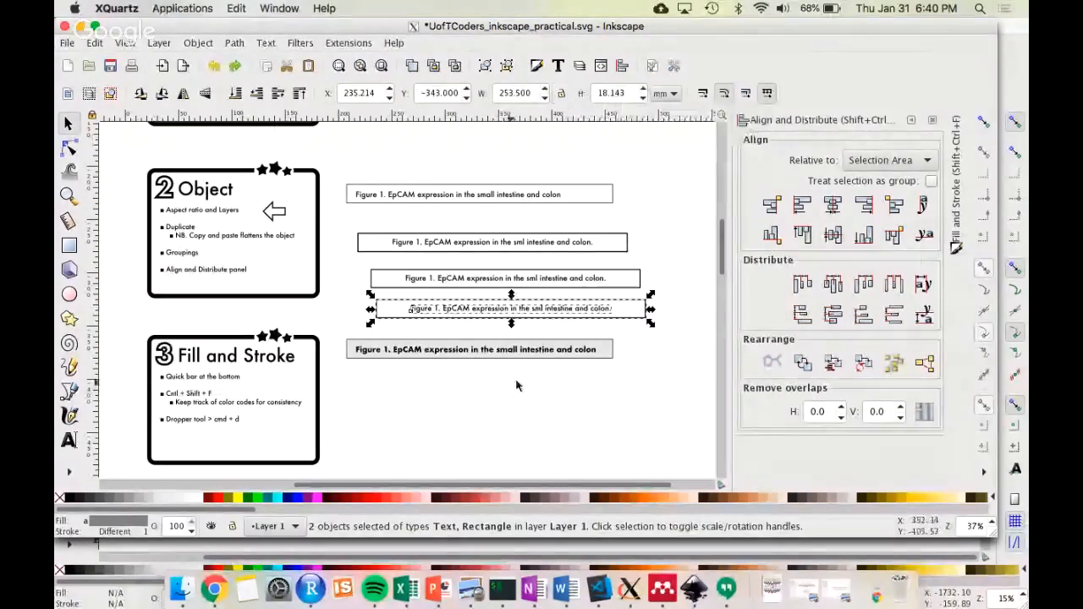
drag(577, 350, 570, 408)
click(646, 421)
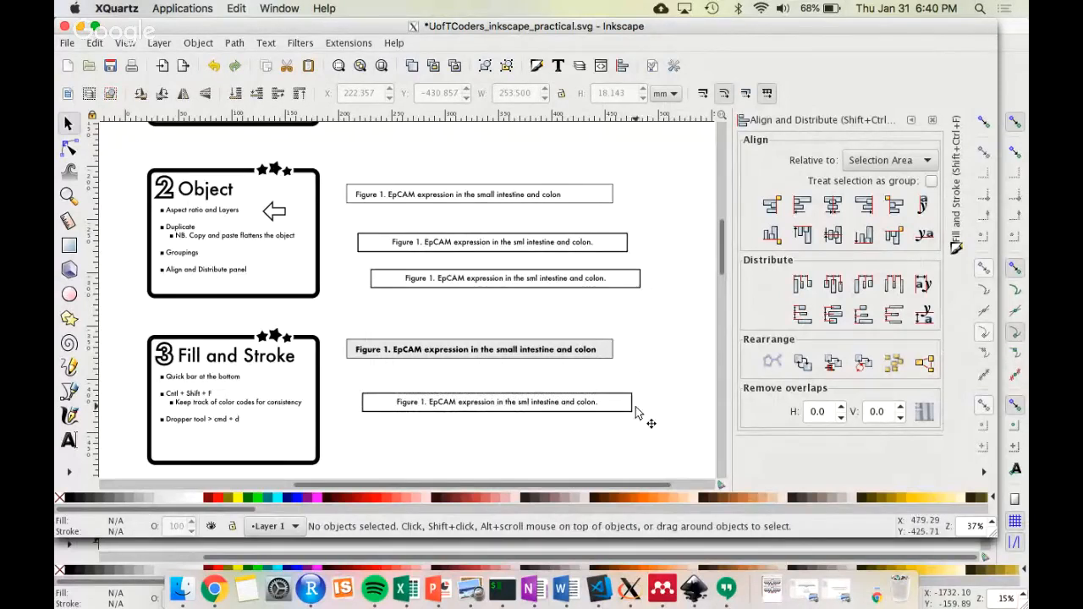
drag(651, 383, 339, 440)
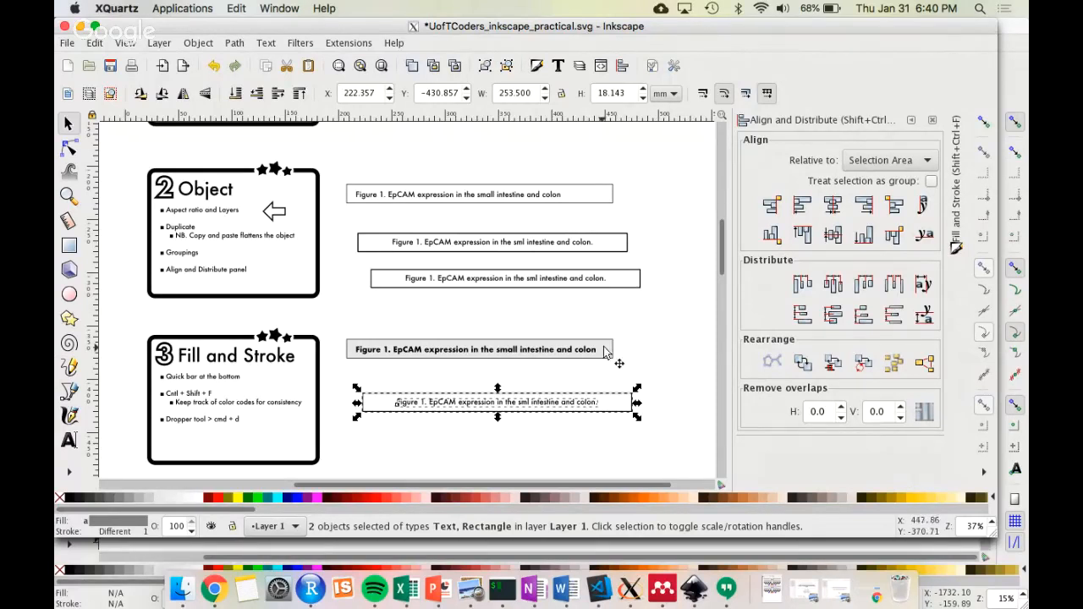
- Fill the rectangle of the caption duplicate beside the Fill and Stroke card with the light grey sampled from the bold caption's box
click(640, 391)
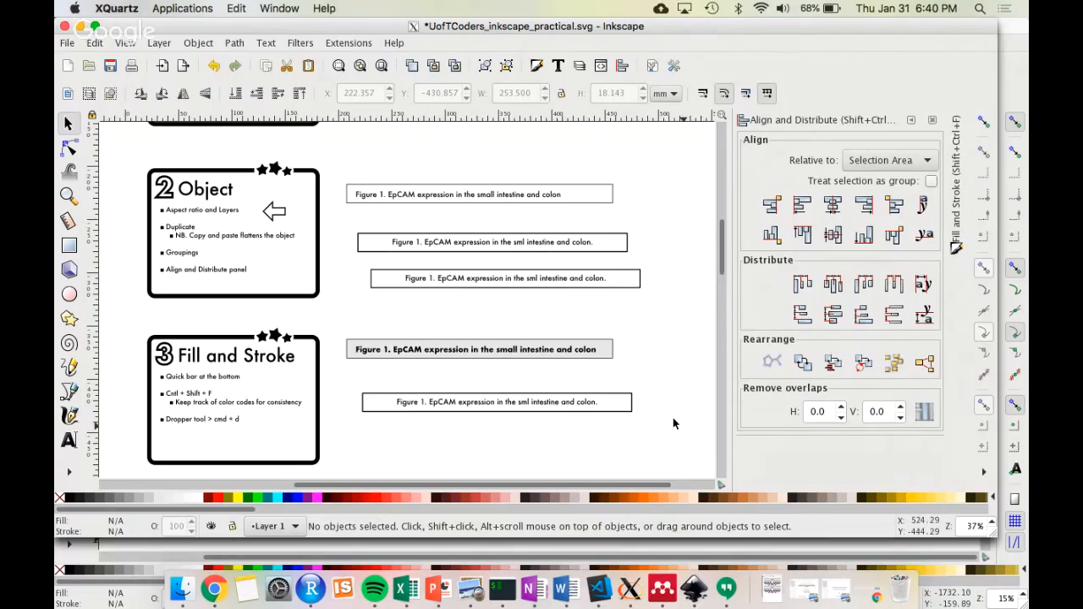
click(631, 409)
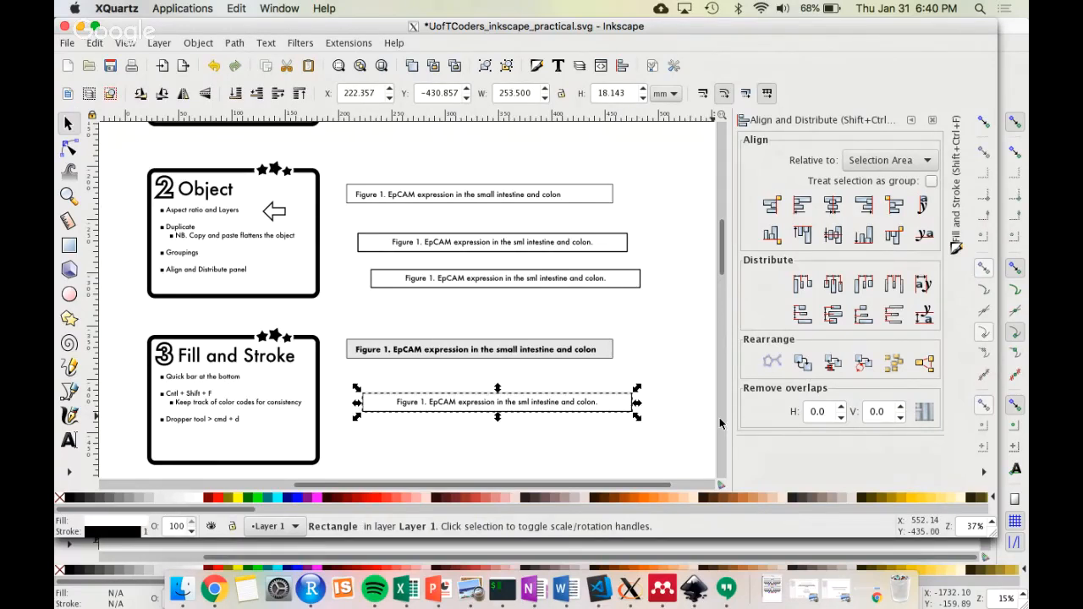
key(d)
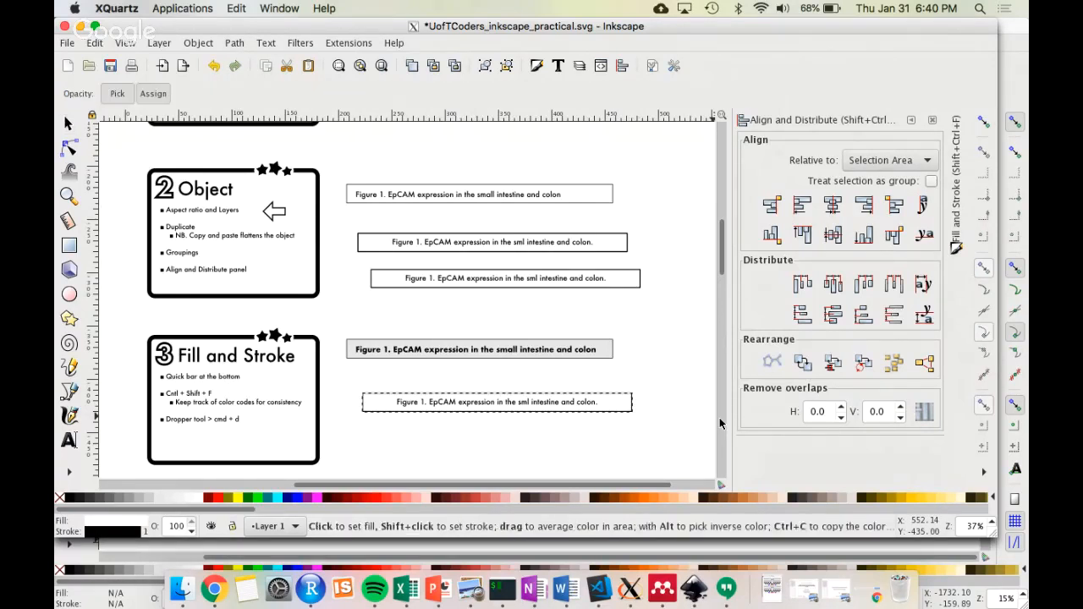
click(607, 347)
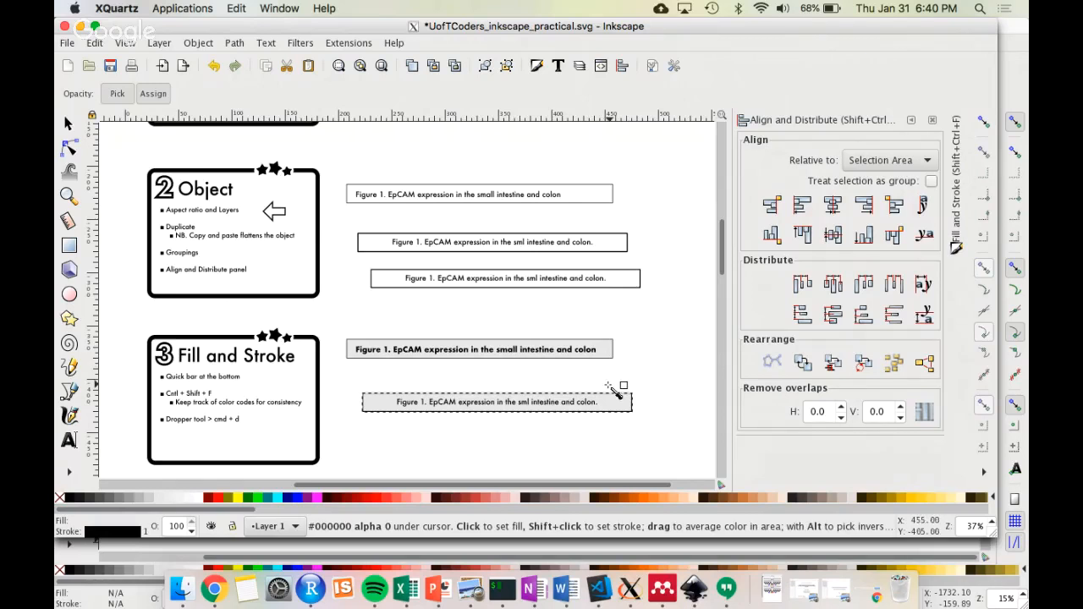
key(s)
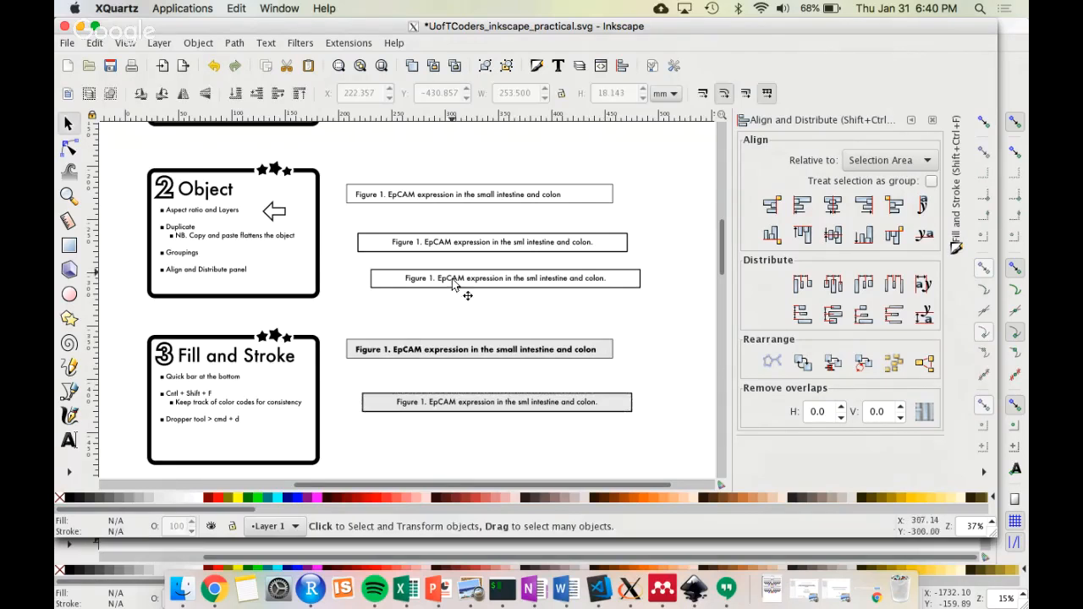
- Try a red fill on the pasted caption copy, and fill the rectangle of the original caption above it with red
click(377, 283)
click(389, 504)
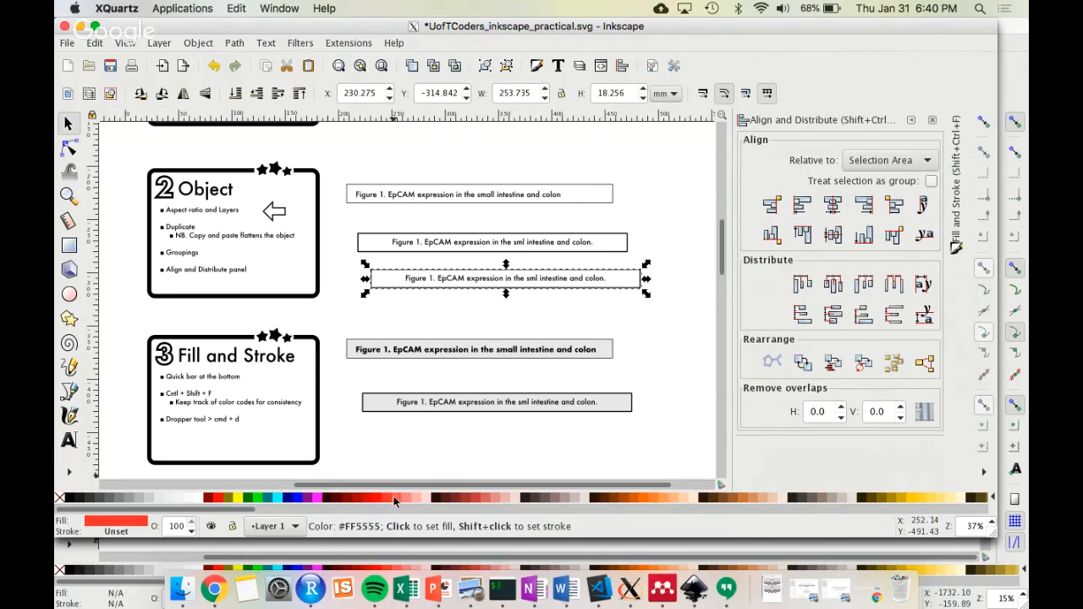
click(670, 313)
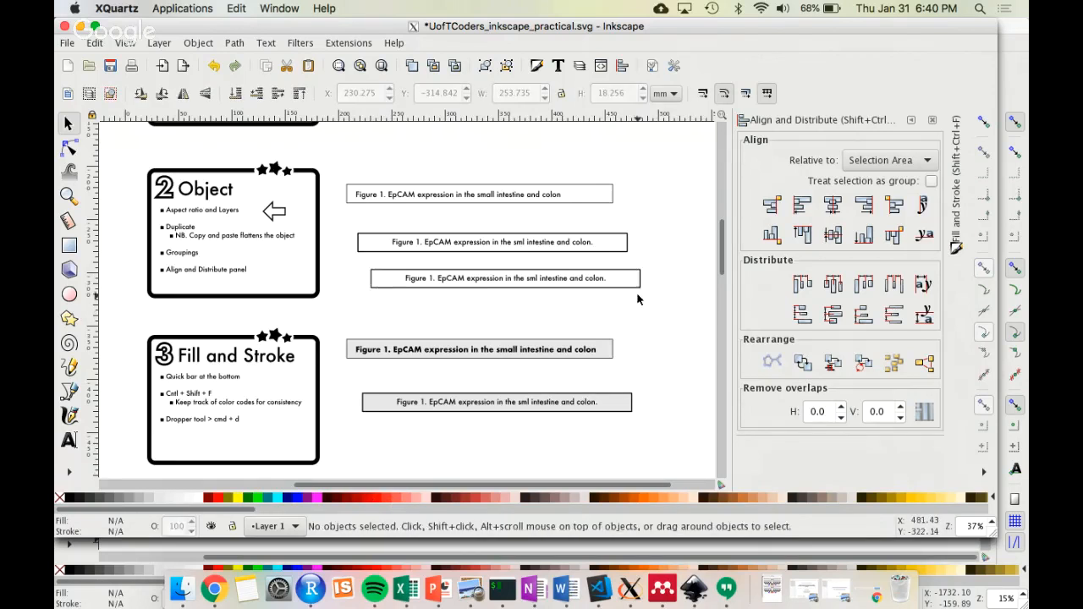
click(634, 283)
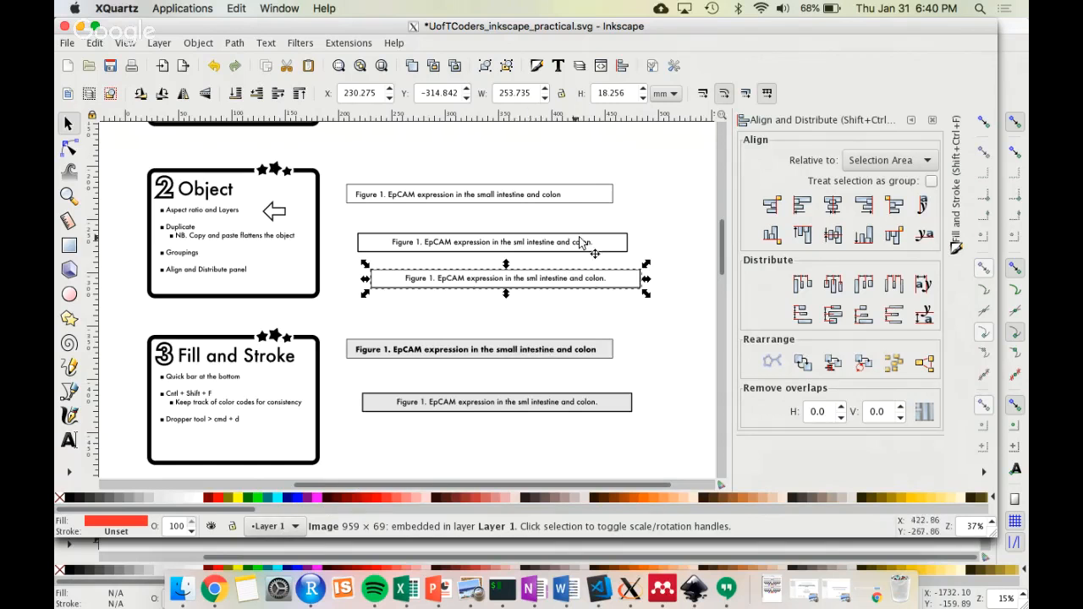
click(610, 243)
click(376, 498)
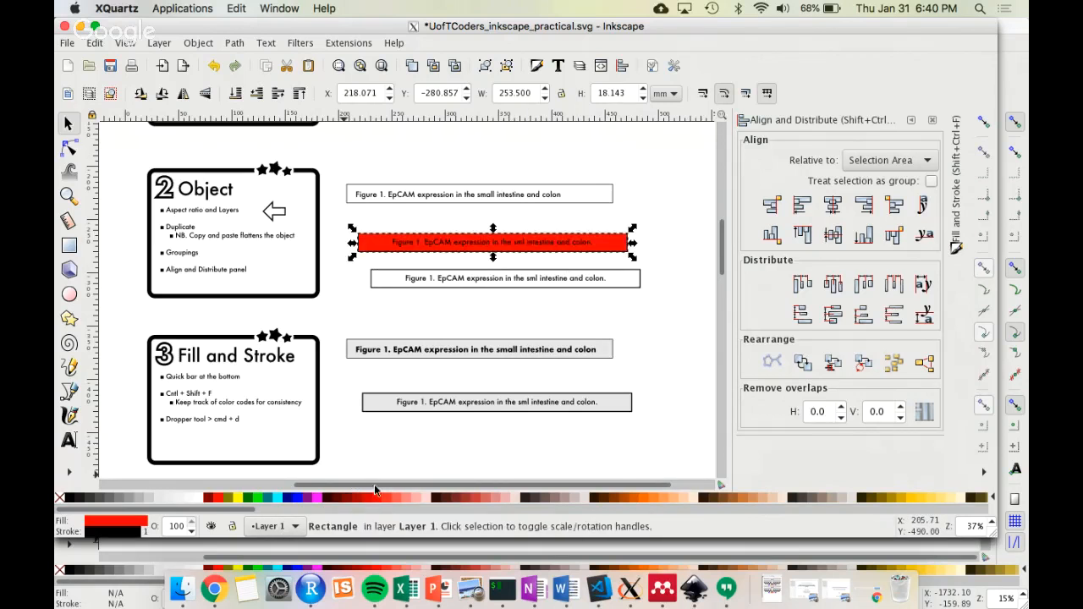
- Set the grey duplicate rectangle's stroke to the red sampled from the red caption box, and open the Fill and Stroke settings
click(623, 413)
click(621, 406)
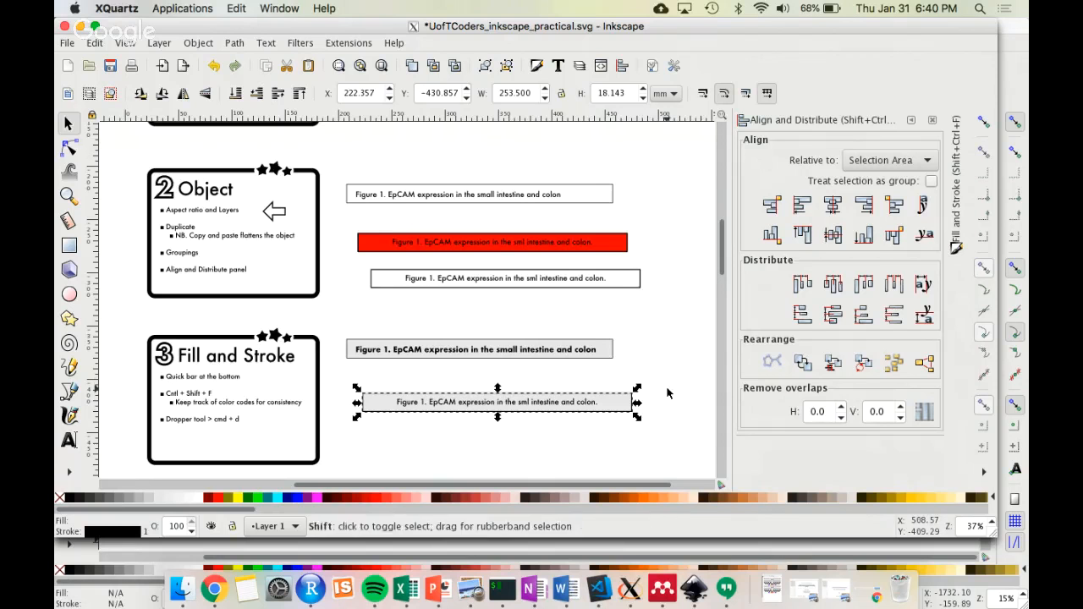
key(Escape)
click(616, 401)
key(d)
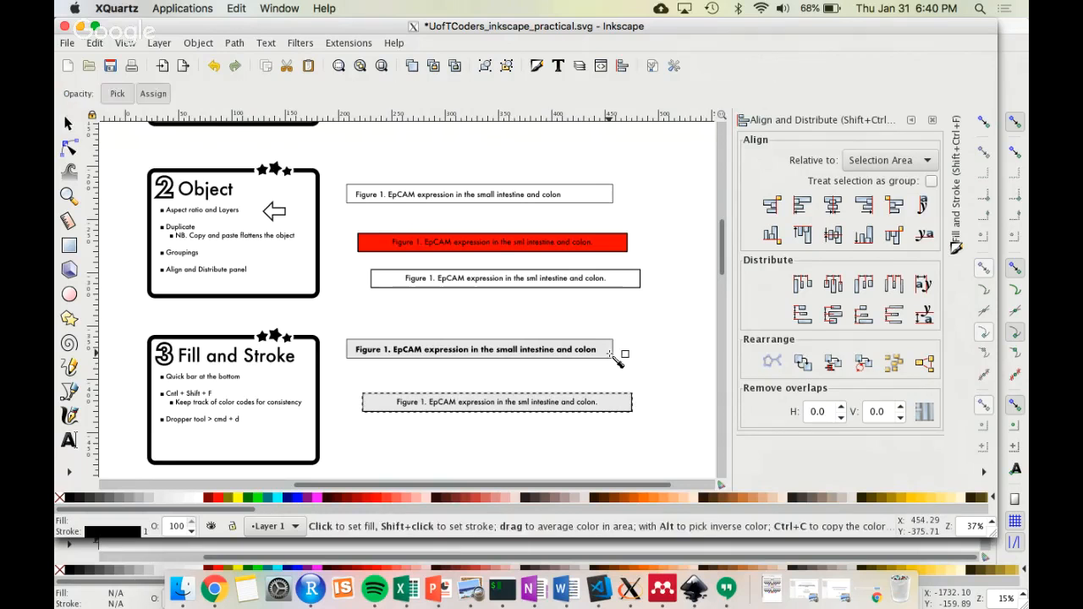
shift+click(619, 243)
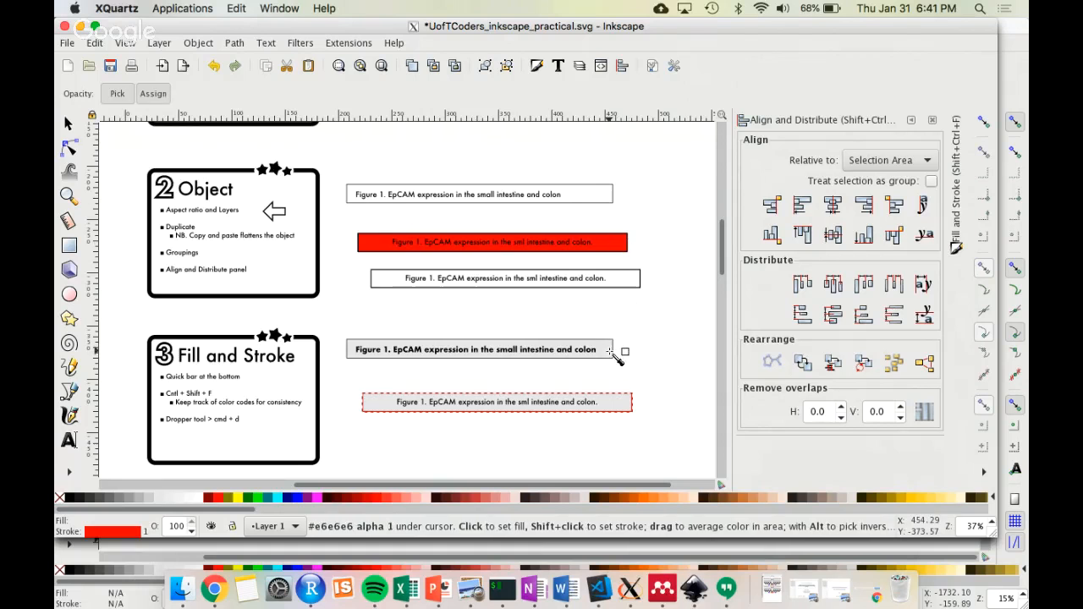
key(s)
key(Escape)
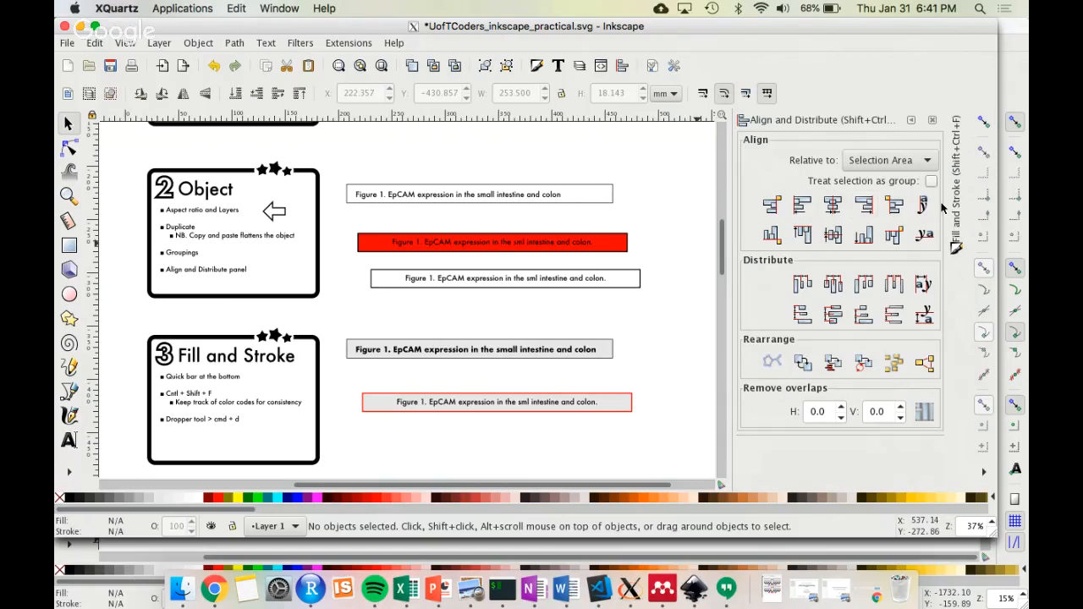
click(956, 225)
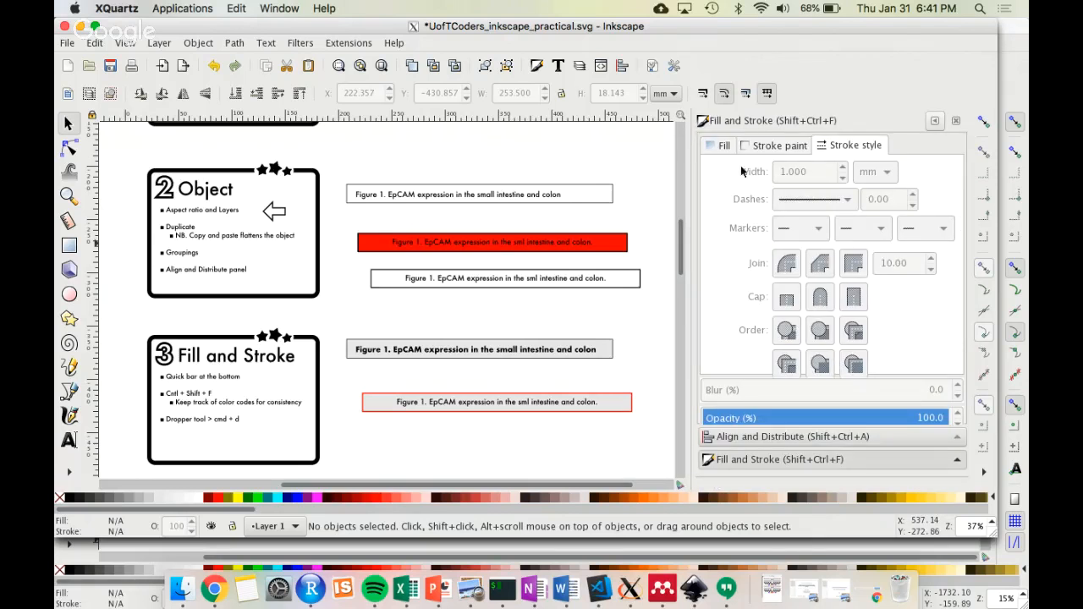
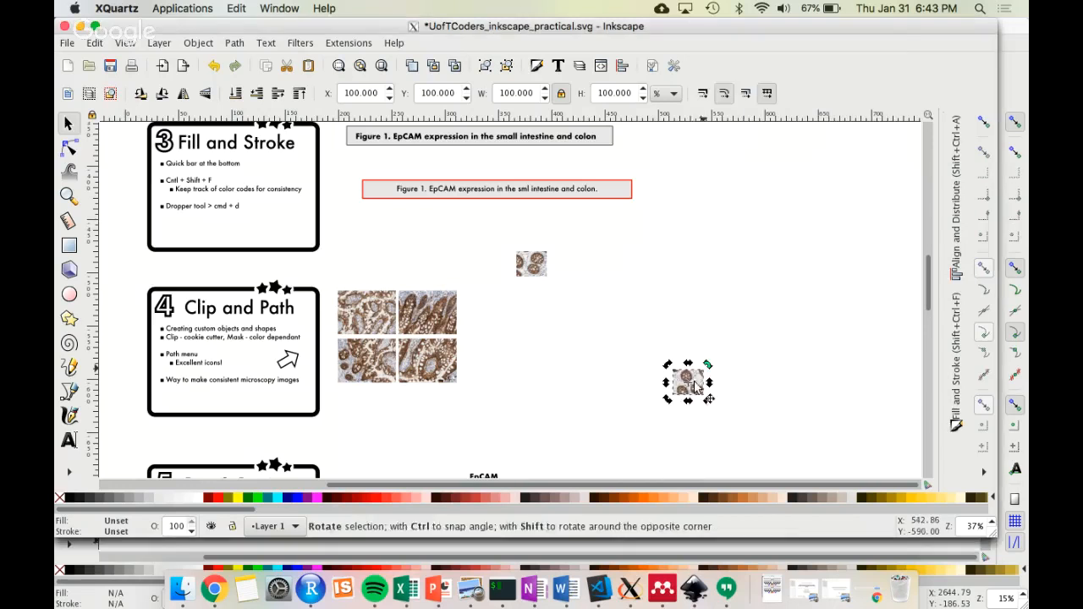
- Move the clipped tissue image directly below the first small thumbnail, and undo the move
drag(706, 401, 535, 309)
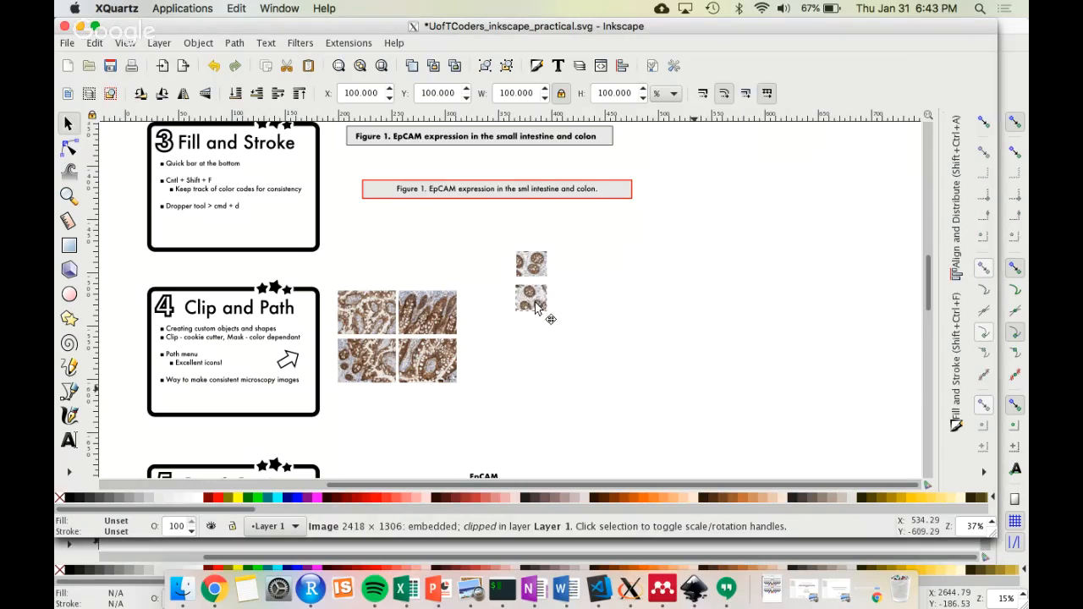
click(599, 362)
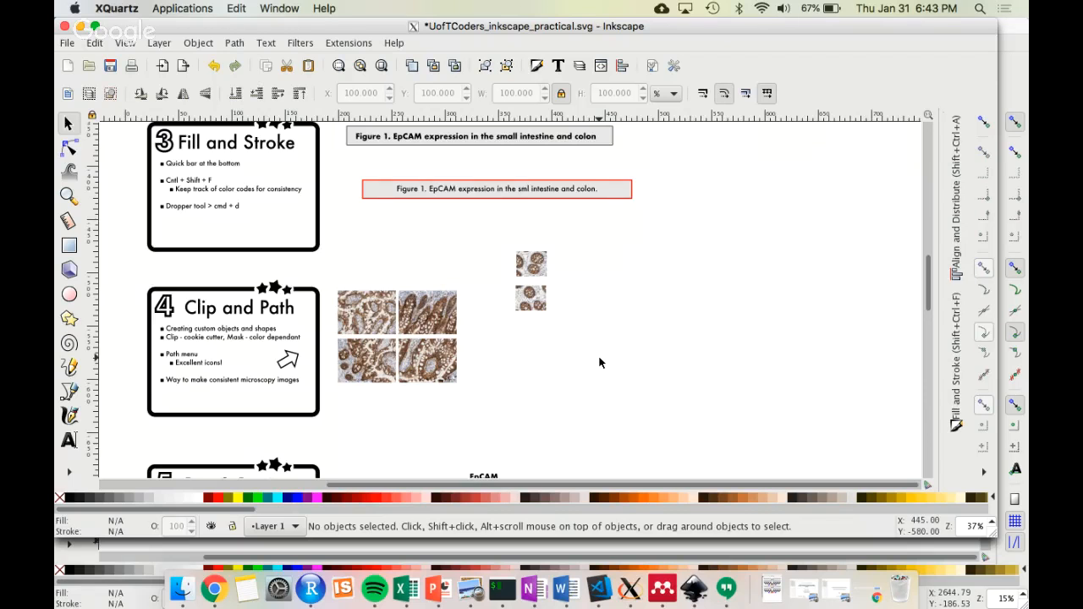
click(537, 270)
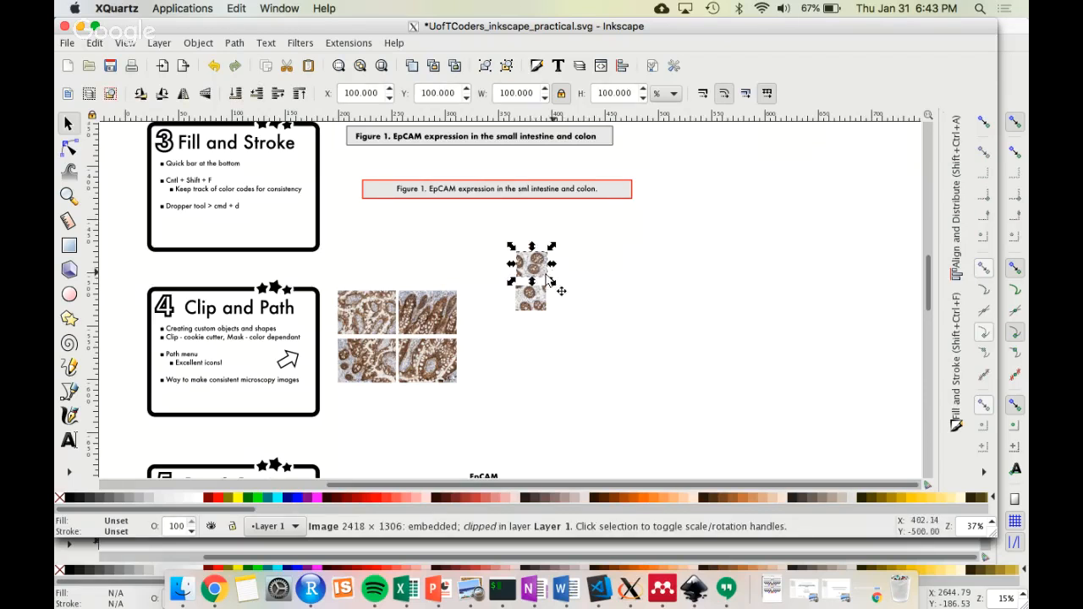
key(ctrl+z)
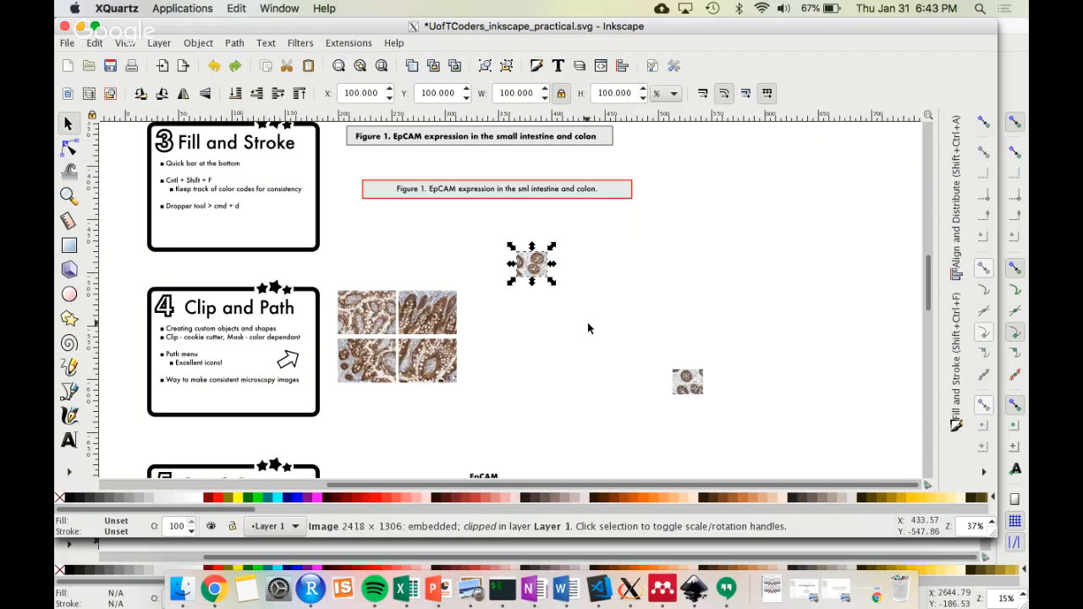
- Undo the clip on the tissue image, and duplicate its red rectangle, placing the copy just below the red-outlined caption
key(ctrl+z)
click(790, 304)
click(694, 376)
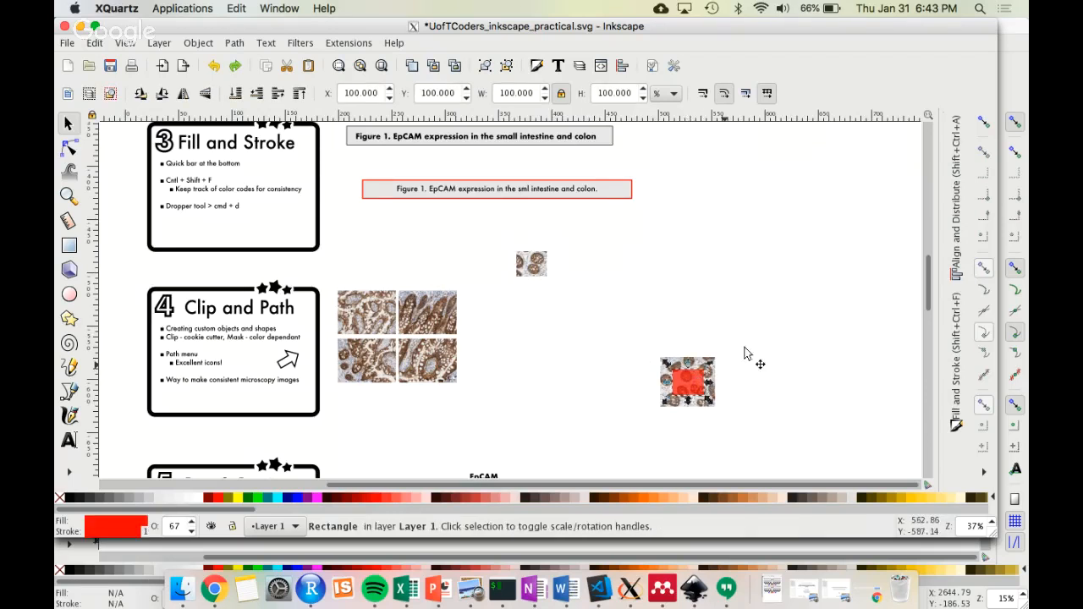
click(721, 365)
click(717, 328)
click(689, 380)
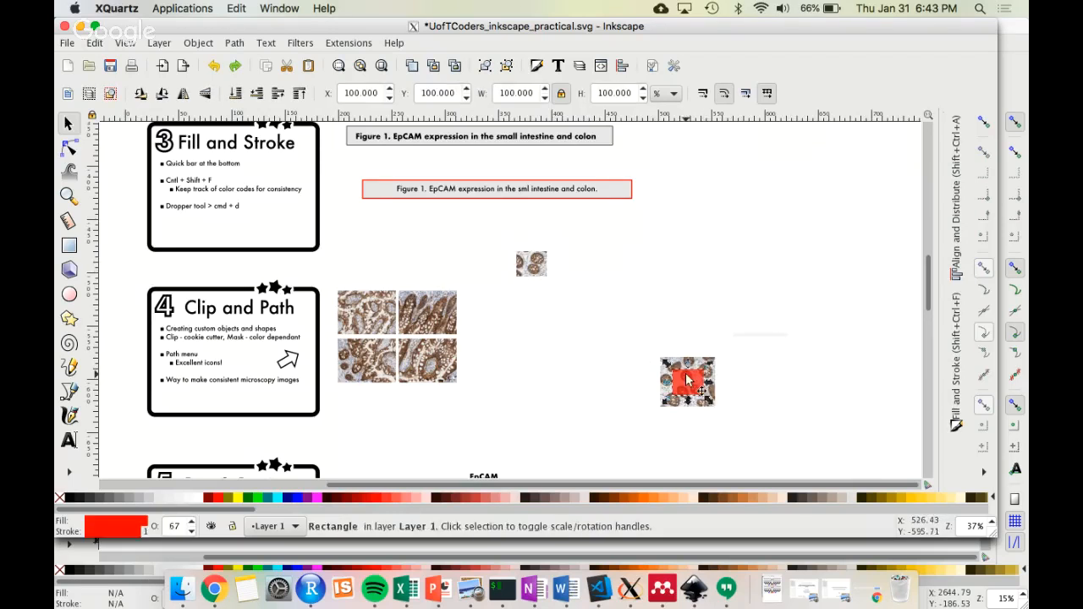
drag(635, 337, 607, 225)
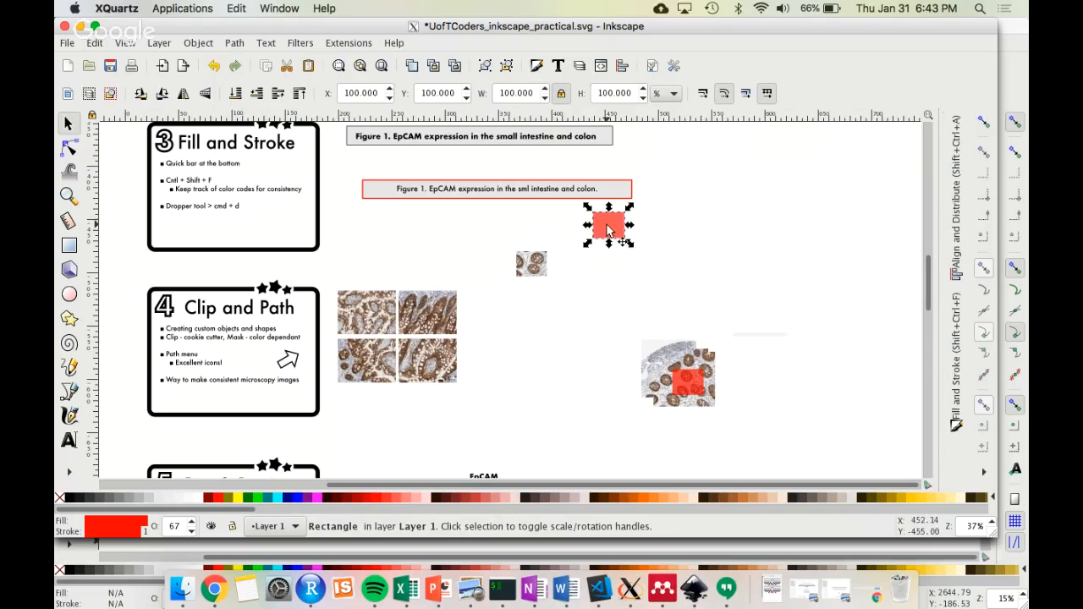
- Clip the tissue image to the red rectangle lying on it, and place the clipped piece directly below the first small thumbnail
click(665, 355)
shift+click(686, 384)
right_click(686, 387)
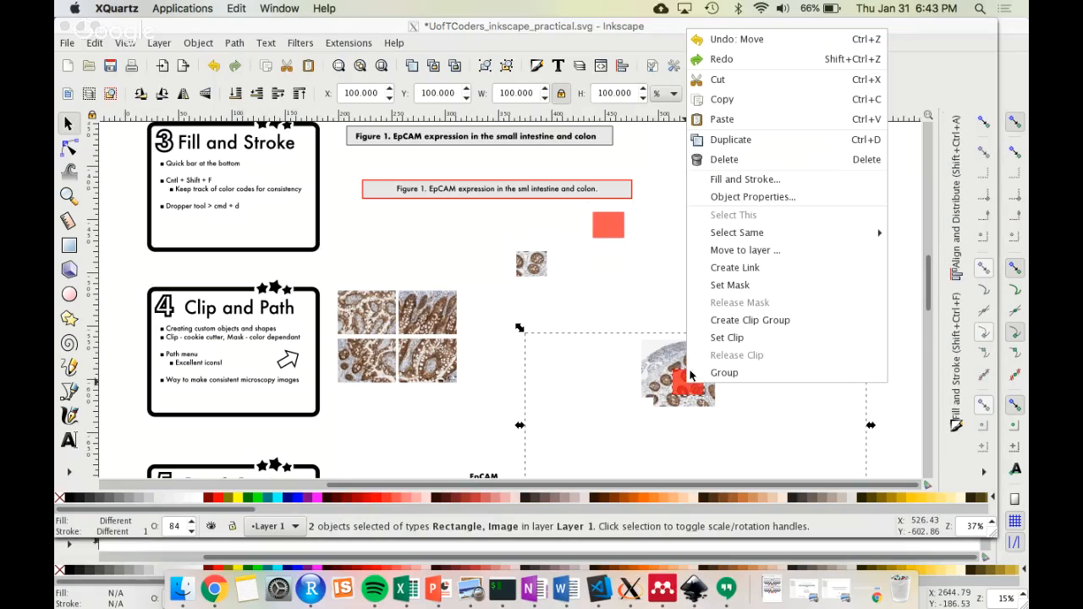
click(725, 335)
drag(682, 381, 531, 296)
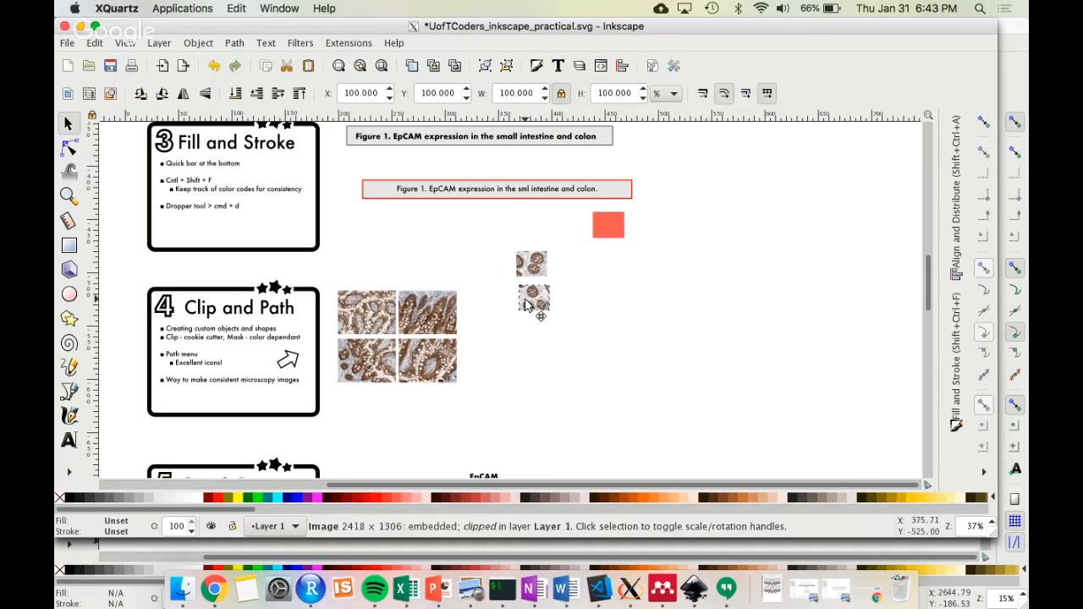
- Import EpCAM_smlIntestine1.png scaled proportionally to 50%, and place it in the empty area to the right of the small thumbnails
click(162, 66)
click(348, 134)
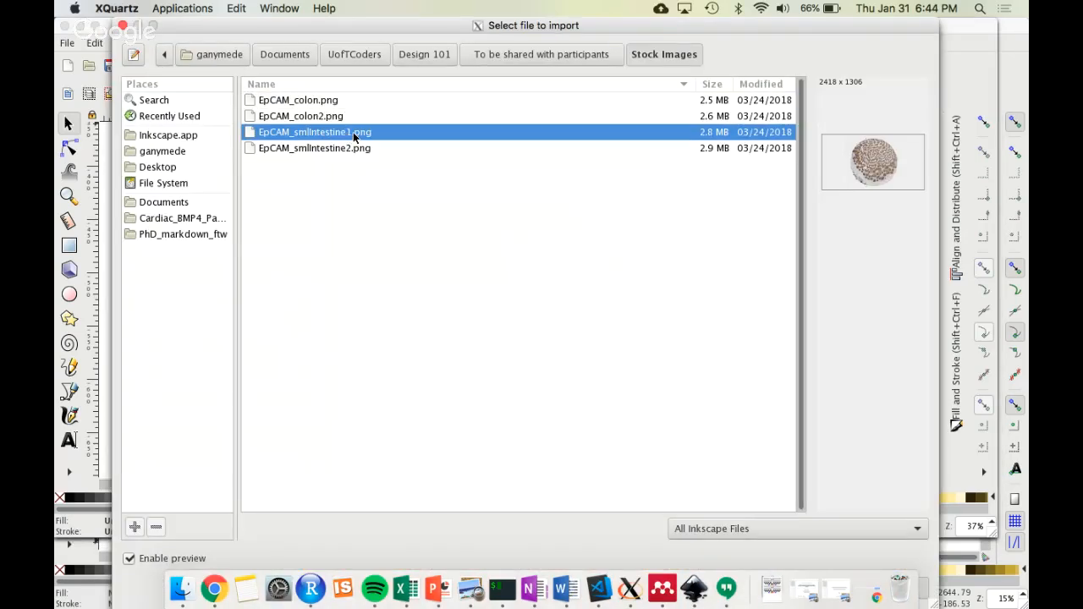
double_click(355, 135)
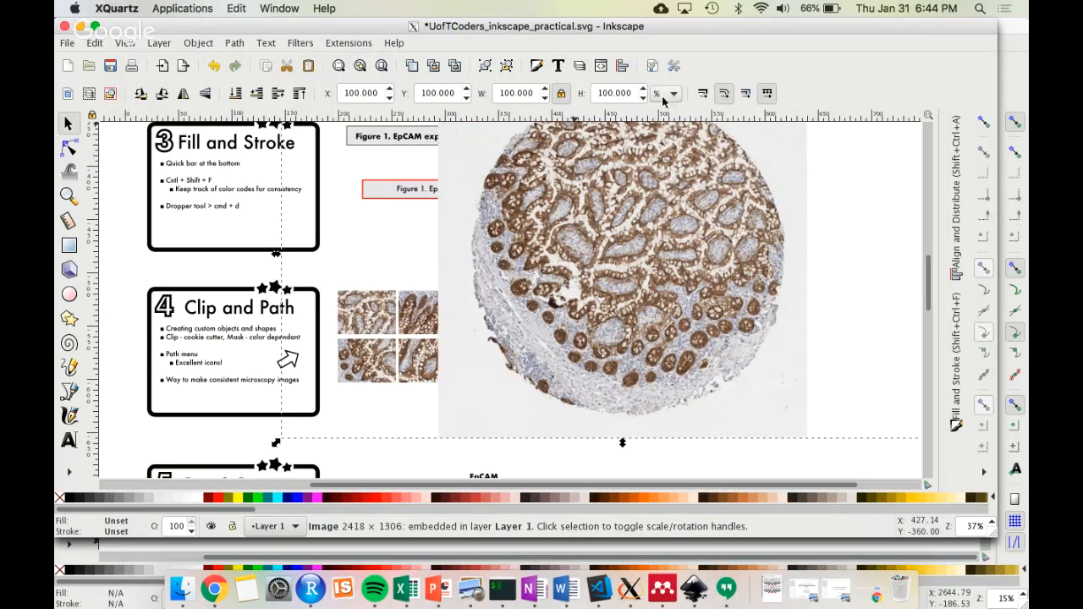
double_click(627, 93)
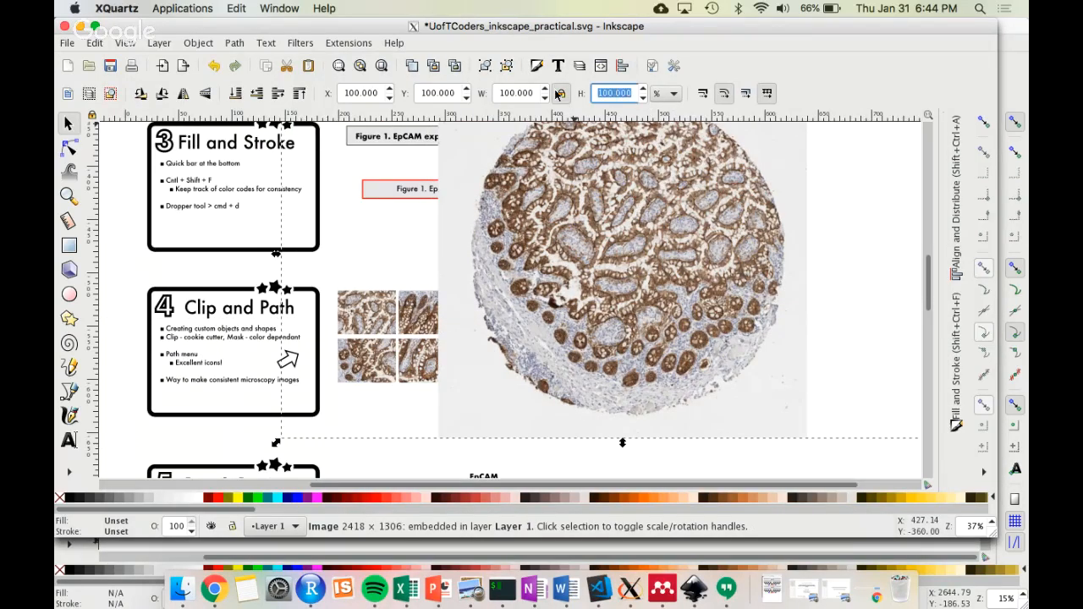
text(50)
key(Return)
drag(400, 318, 660, 311)
- Duplicate the spare red rectangle and place the duplicate over the left edge of the round tissue sample
click(608, 222)
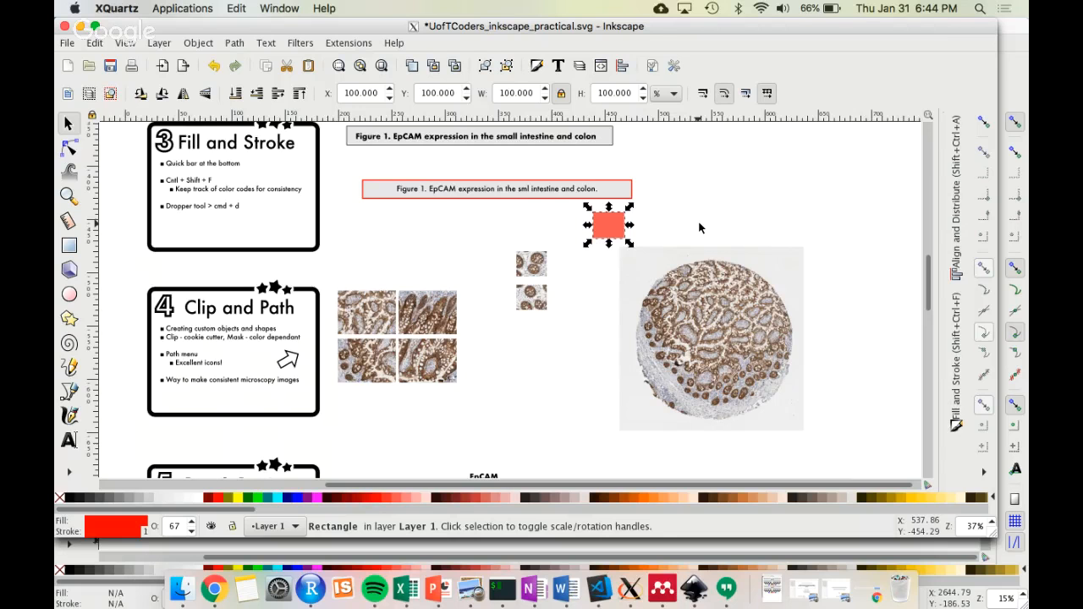
key(ctrl+d)
drag(603, 227, 653, 328)
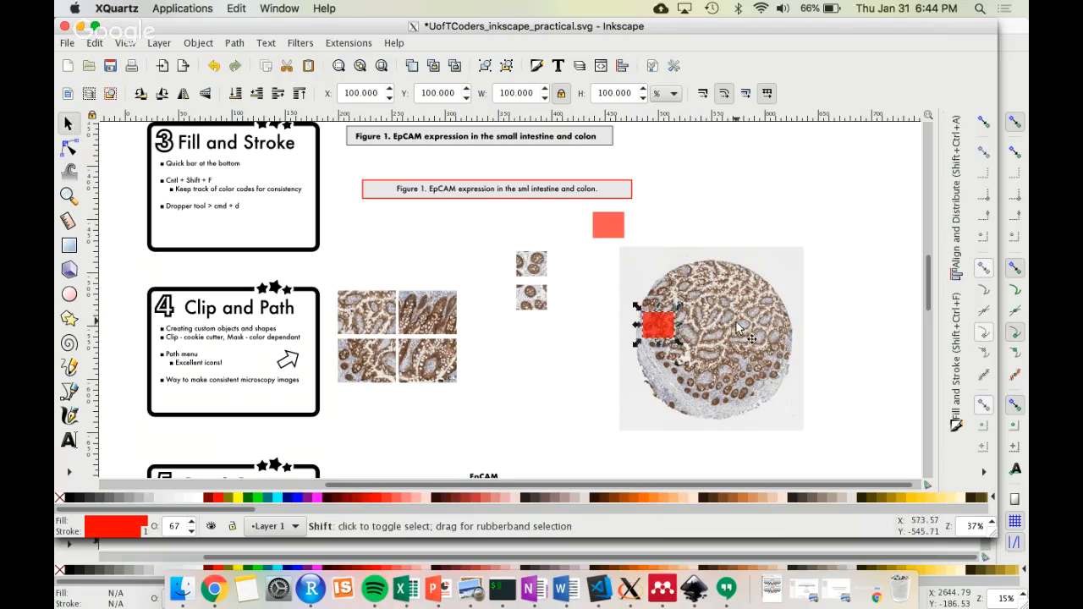
- Clip the imported tissue image to the red rectangle on it, and place the clipped piece to the right of the first small thumbnail
shift+click(736, 320)
right_click(668, 321)
click(687, 324)
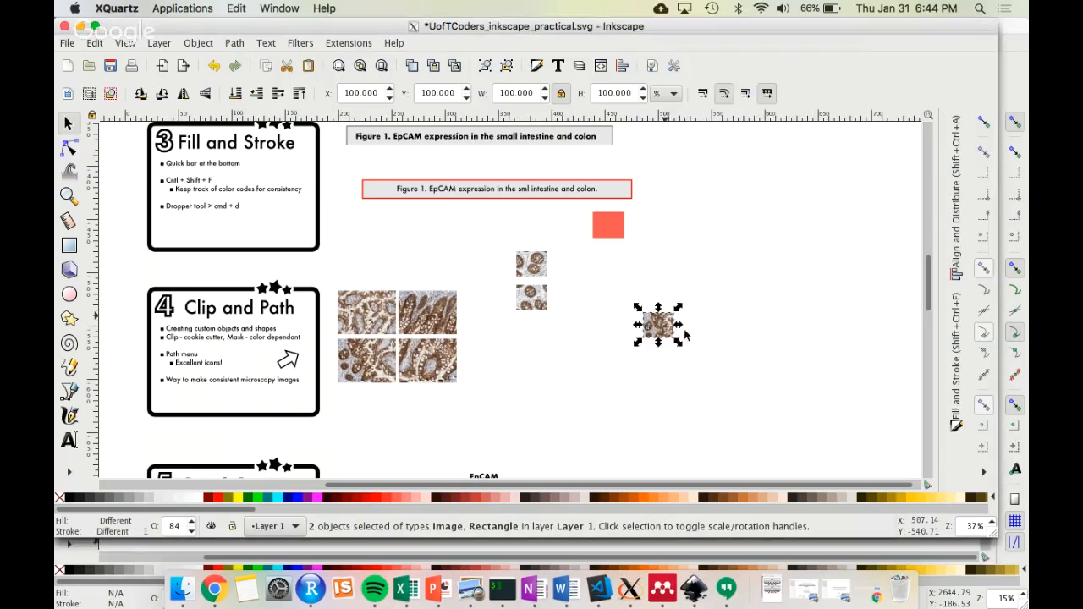
drag(667, 337, 584, 274)
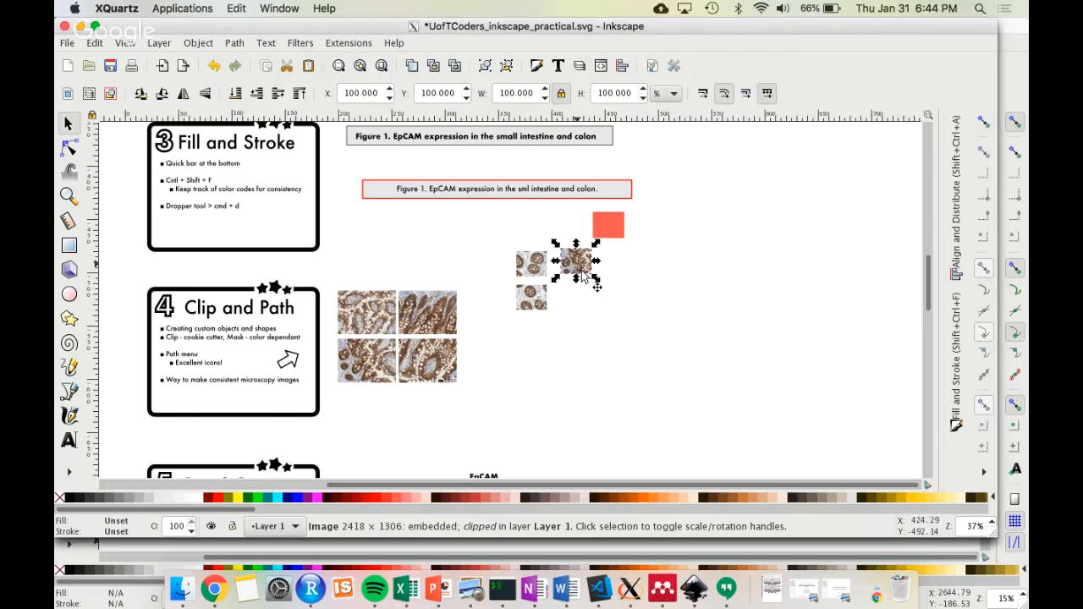
click(645, 319)
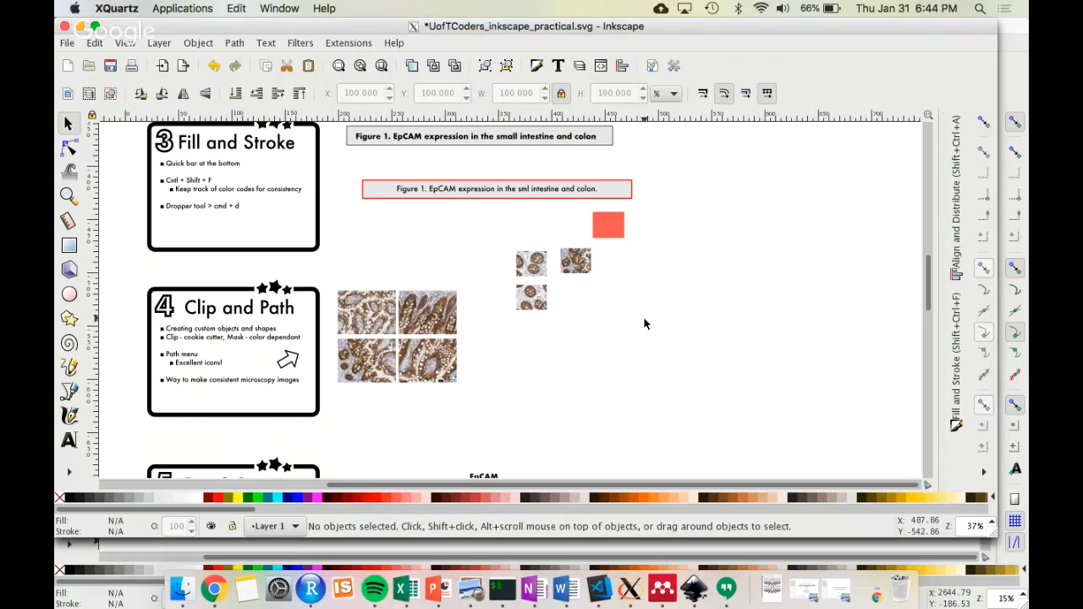
- Import EpCAM_smlIntestine1.png once more and scale it proportionally to 50%
click(161, 66)
double_click(347, 137)
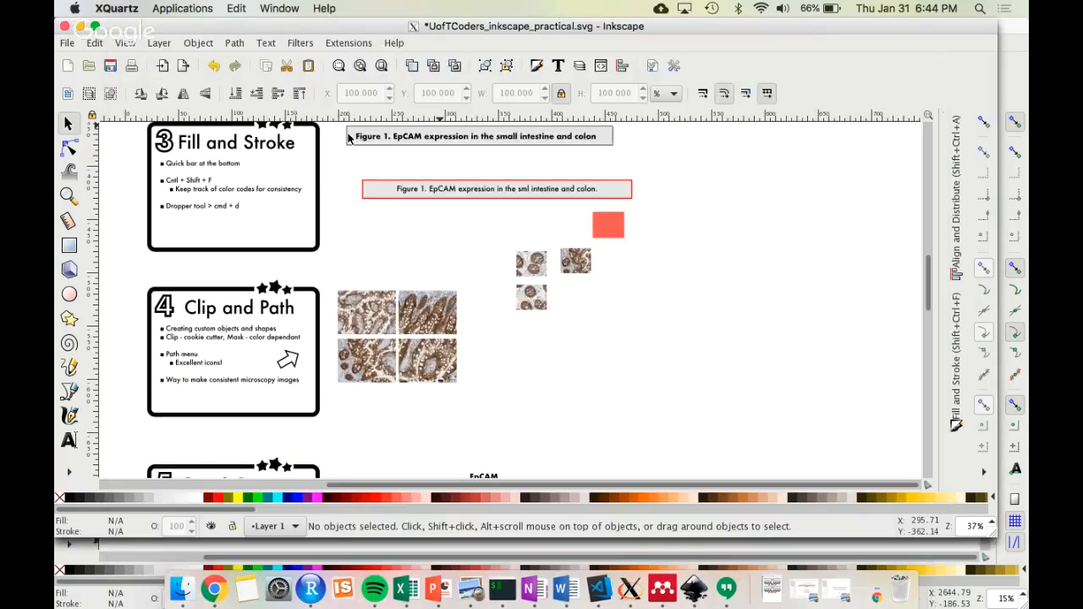
double_click(622, 89)
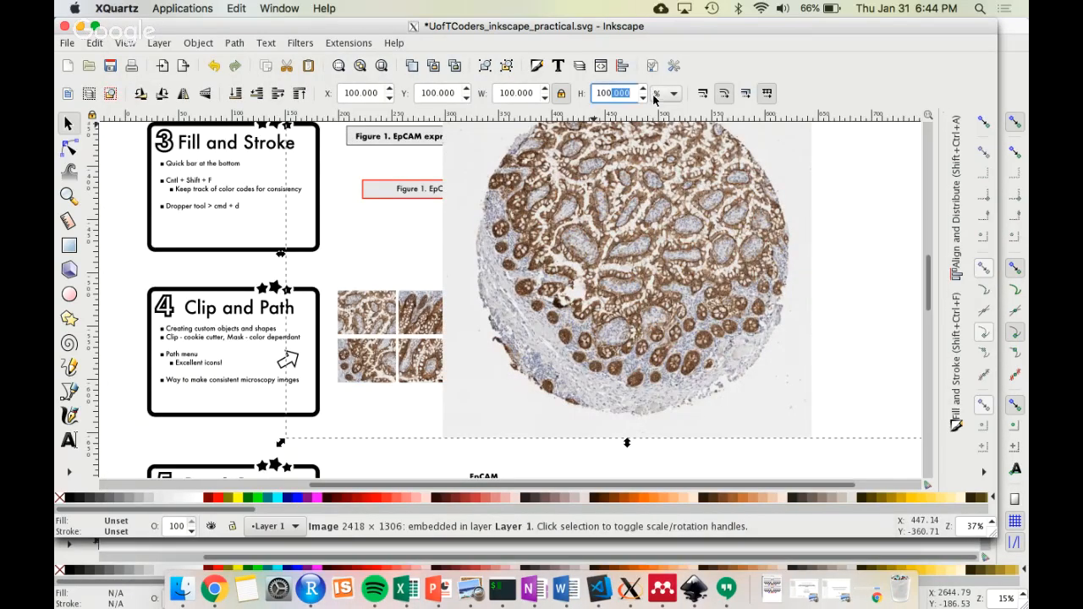
text(50)
key(Return)
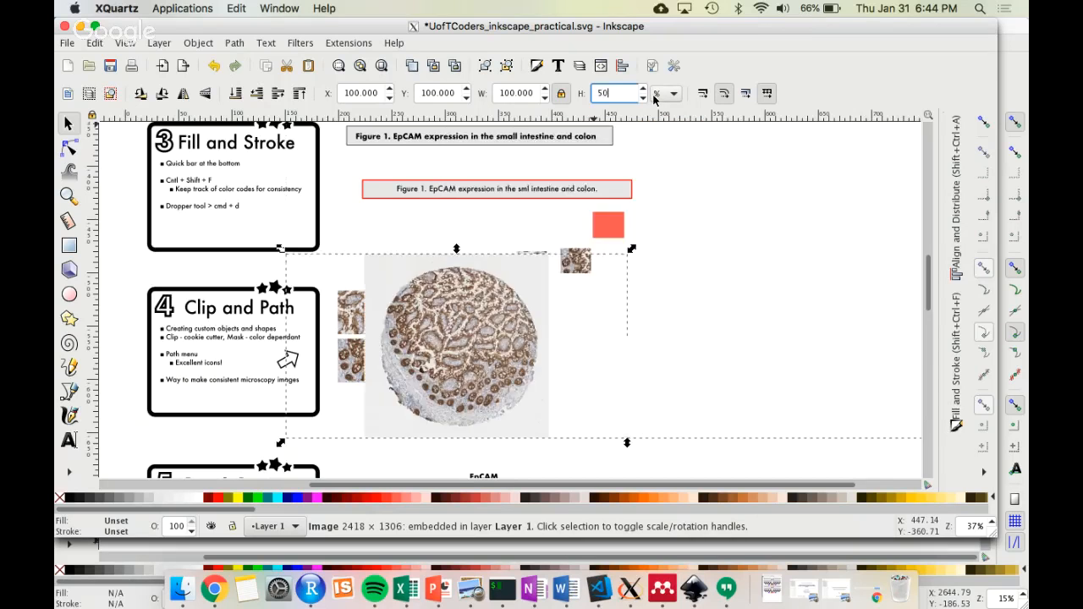
- Clip the imported tissue image using a duplicate of the spare red rectangle, and place the piece as the lower-right thumbnail of the four
click(610, 228)
drag(611, 229, 483, 364)
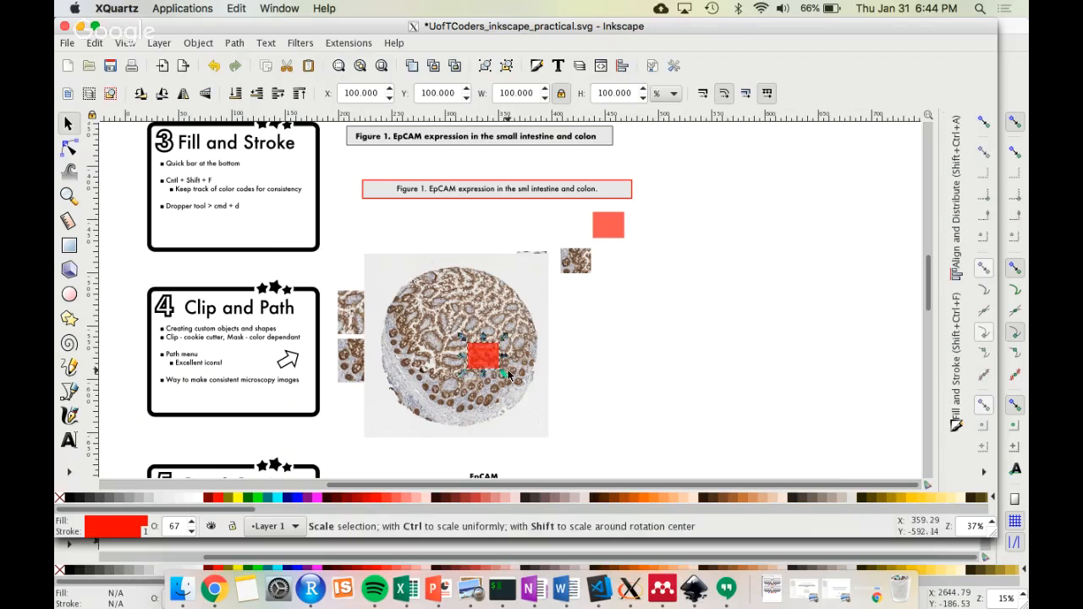
shift+click(506, 369)
right_click(489, 357)
click(526, 328)
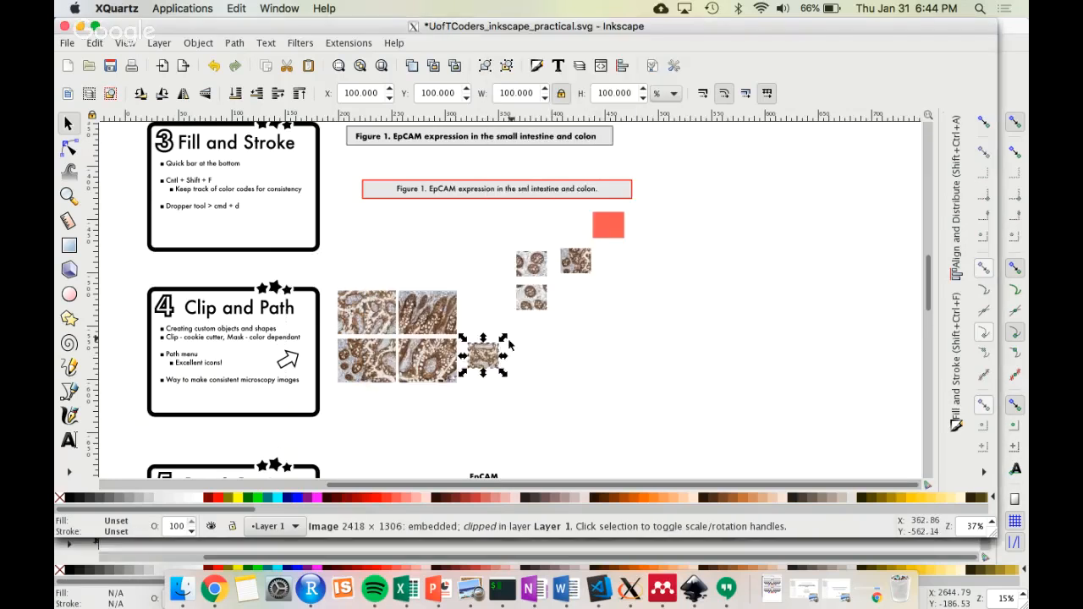
drag(482, 356, 574, 294)
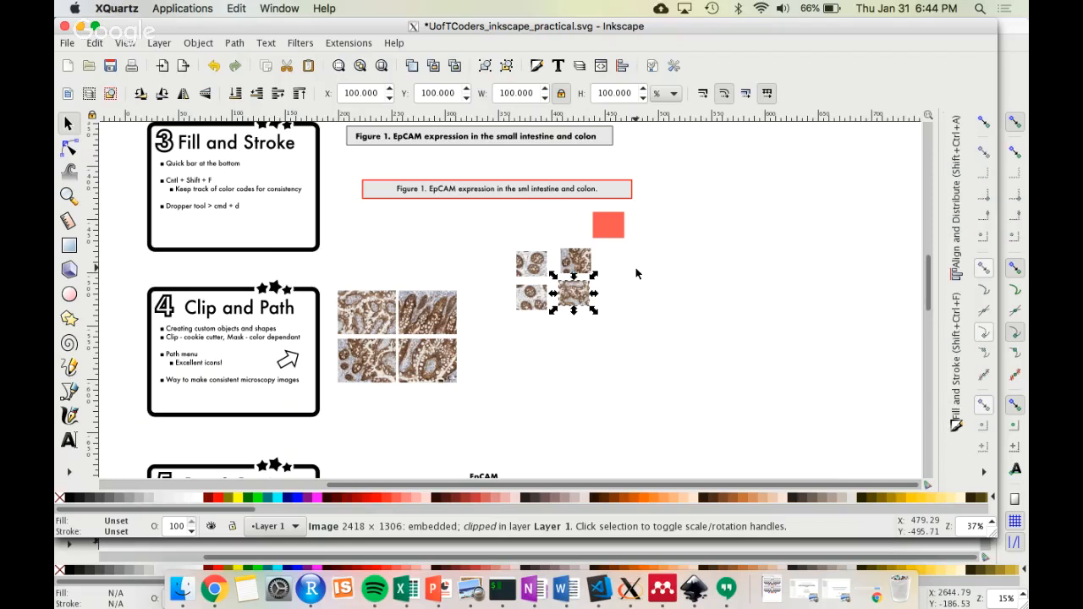
- Move the four clipped pieces together into a compact two-by-two grid beside the example four-panel image
drag(504, 246, 593, 315)
drag(578, 250, 535, 312)
click(622, 316)
drag(539, 351, 510, 342)
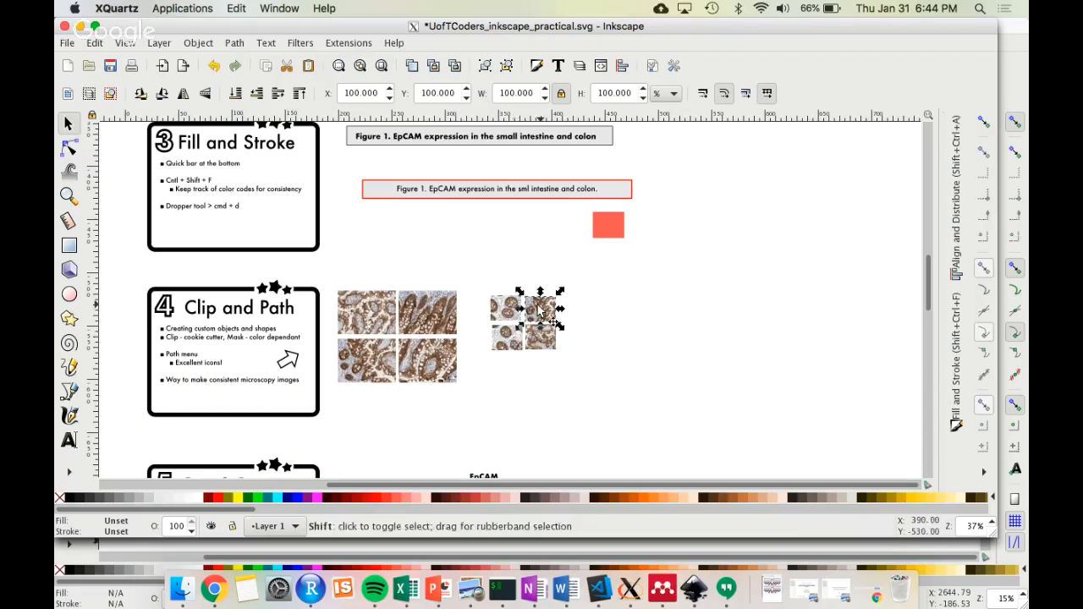
- Align the upper two pieces by their top edges and the lower two by their bottom edges
shift+click(542, 308)
click(957, 255)
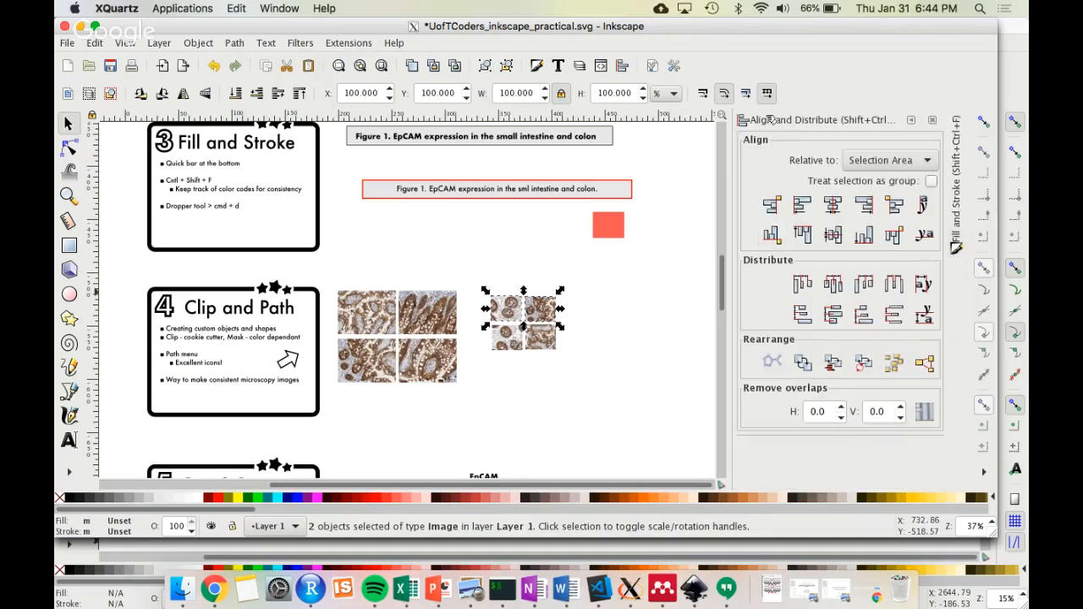
click(802, 234)
drag(577, 320, 483, 370)
click(863, 240)
click(602, 340)
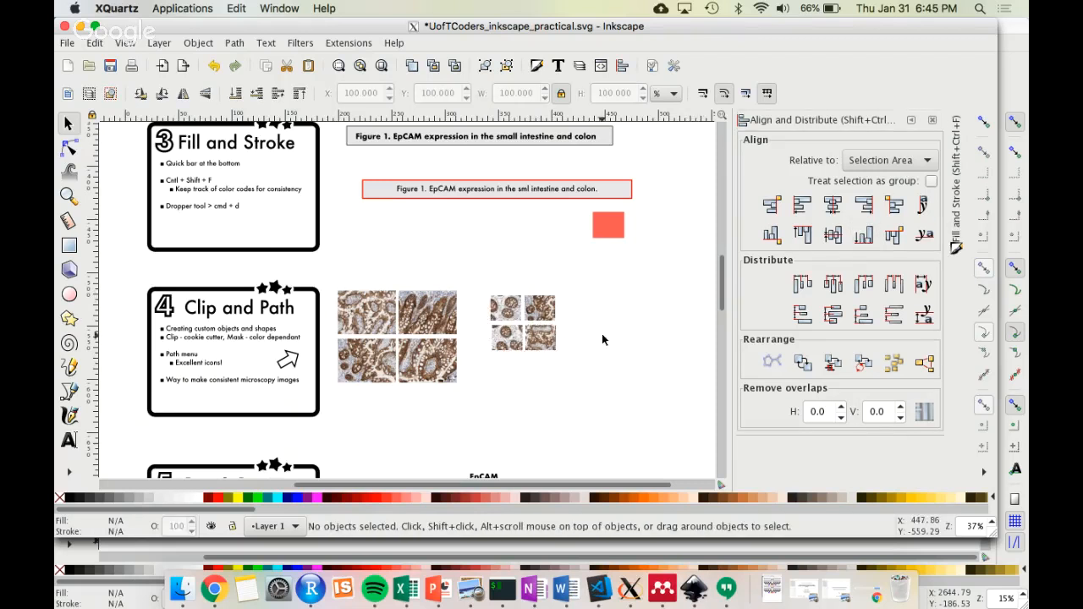
- Align the left-hand pieces by their left edges and the right-hand pieces by their right edges
drag(472, 276, 535, 390)
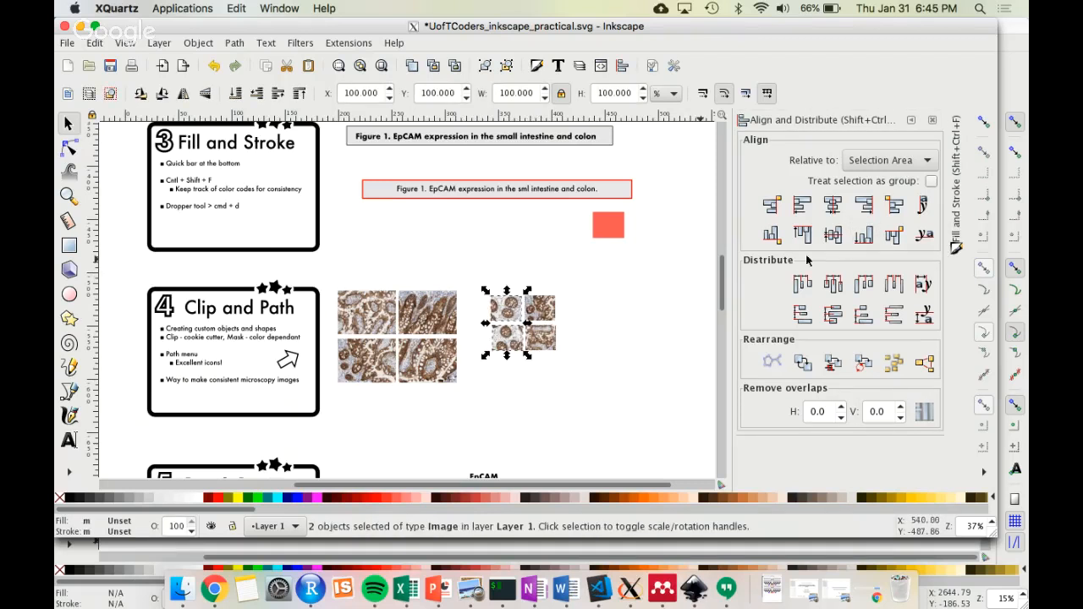
click(802, 204)
drag(562, 283, 510, 377)
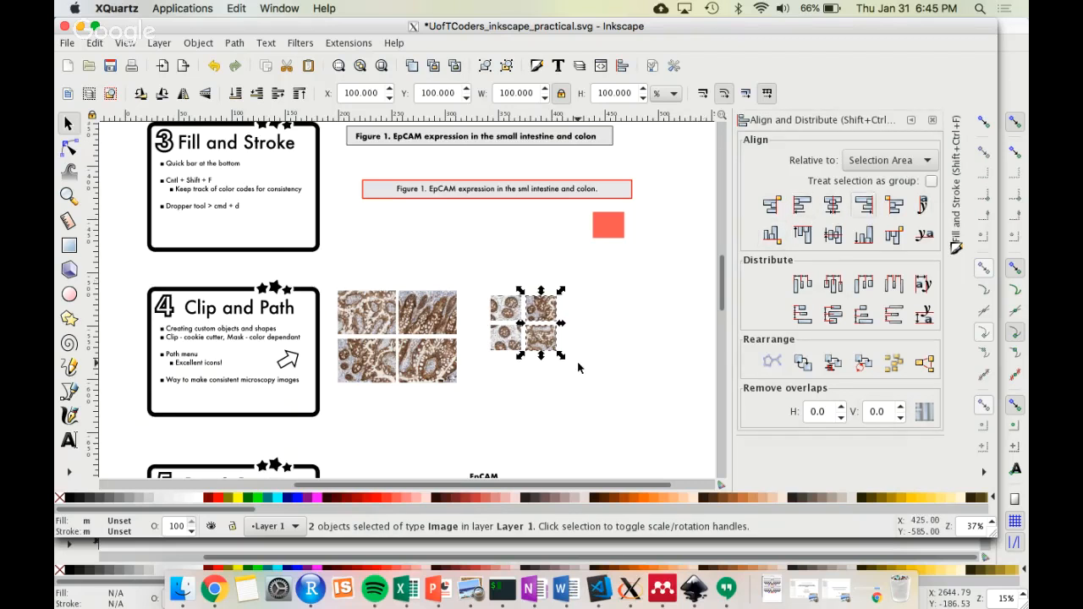
click(637, 275)
- Group the four aligned tissue pieces into a single object
drag(581, 281, 465, 379)
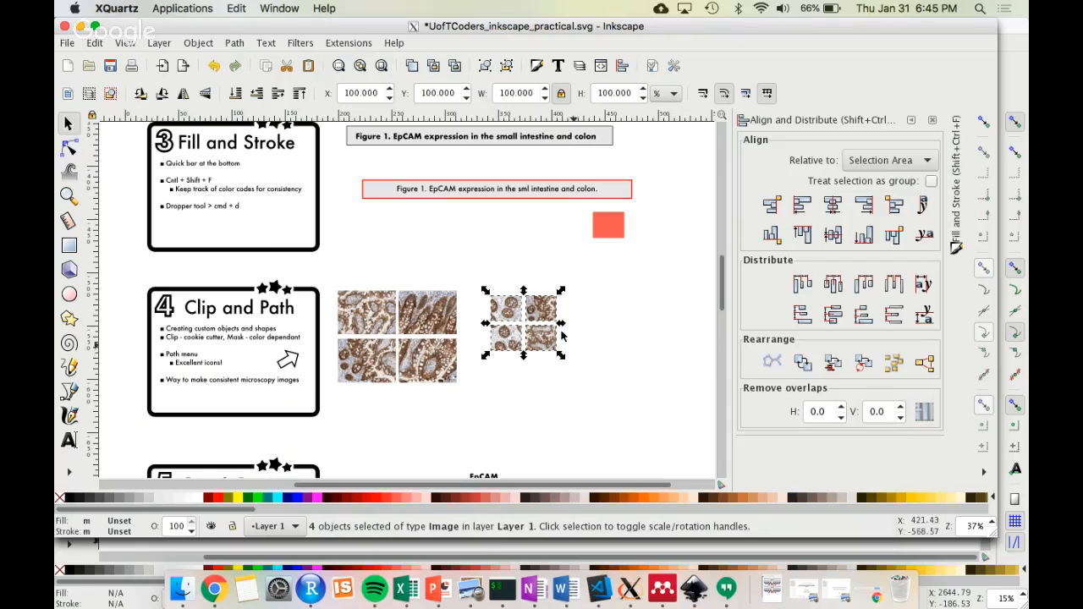
click(486, 66)
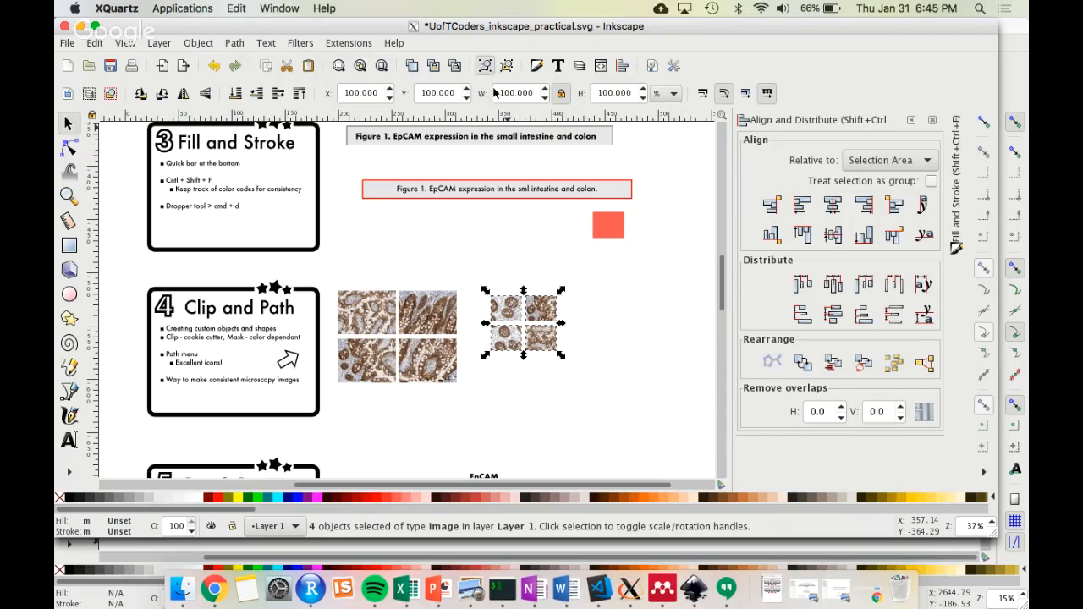
click(609, 340)
click(541, 343)
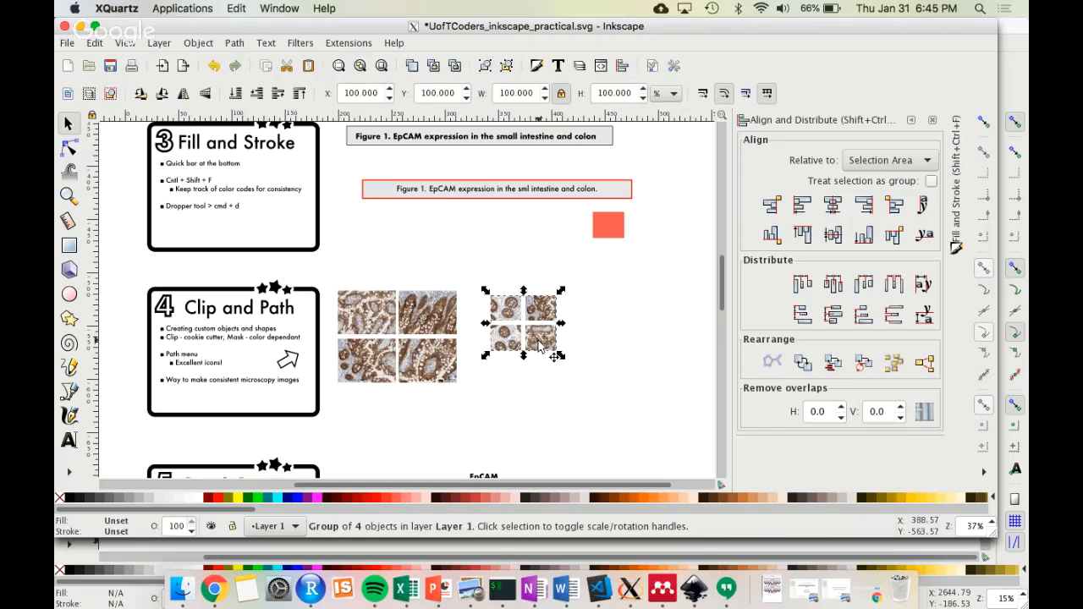
- Enlarge the grouped four-panel image until it is slightly larger than the example panels beside it
click(605, 348)
click(540, 332)
click(529, 329)
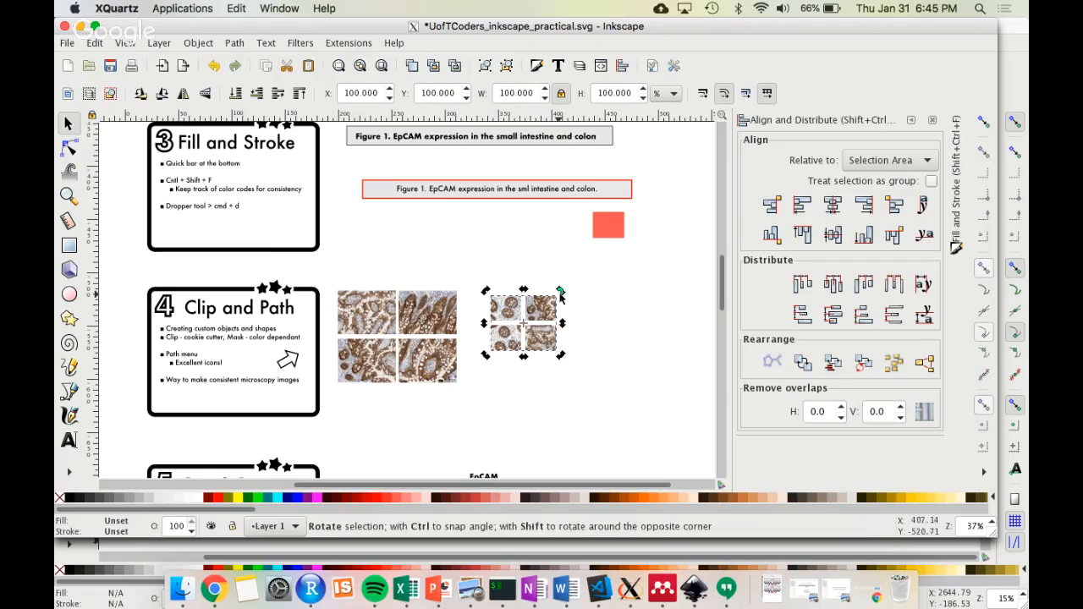
click(548, 342)
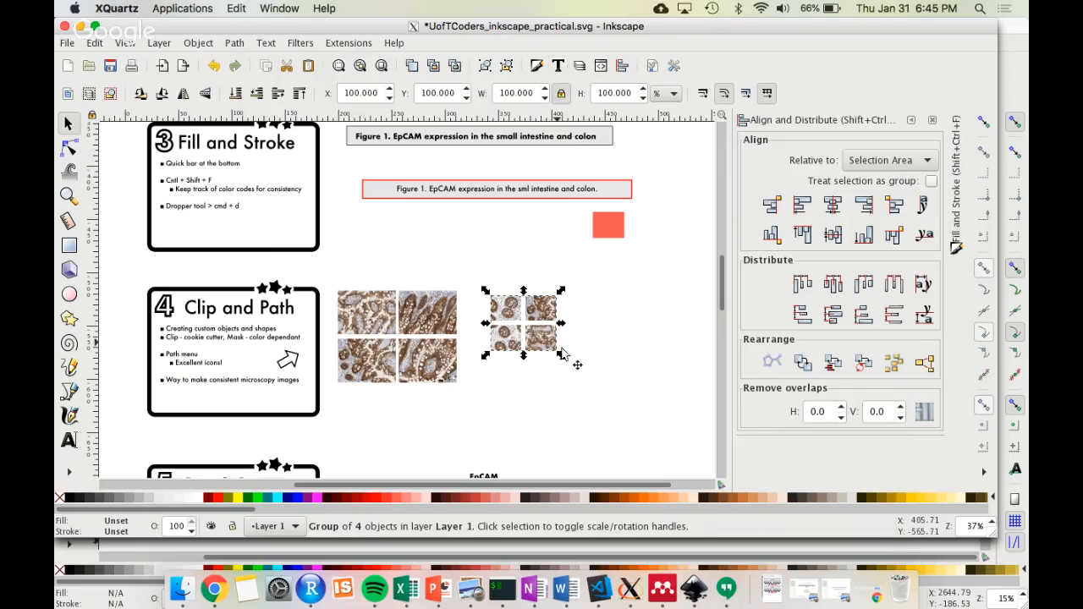
drag(561, 351, 614, 373)
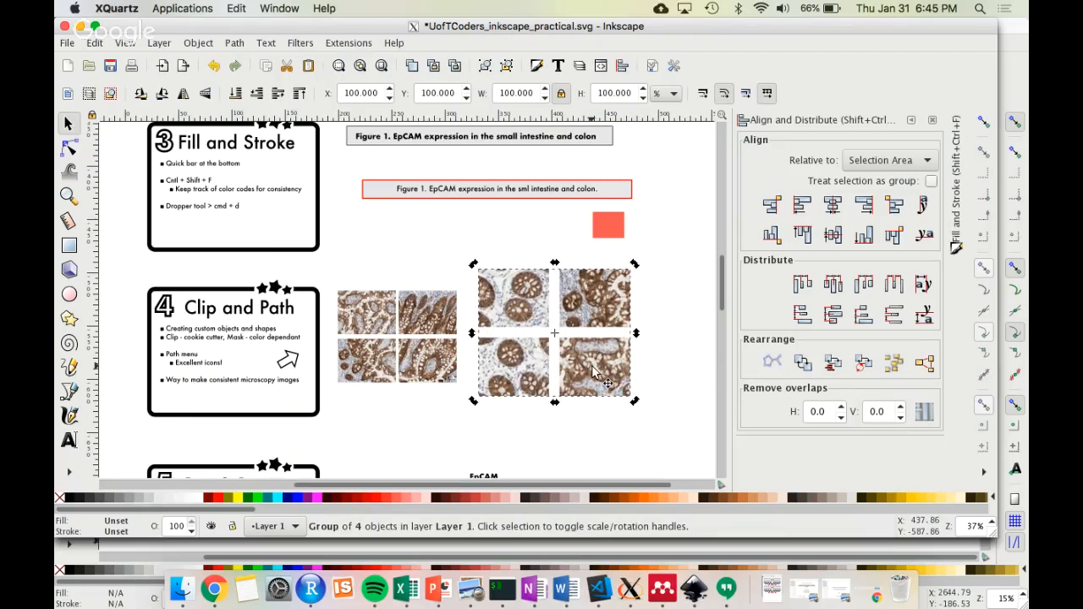
- Try rotating the four-panel group slightly anticlockwise and shifting its rotation centre, and undo the rotation
click(624, 278)
drag(634, 264, 614, 280)
click(671, 302)
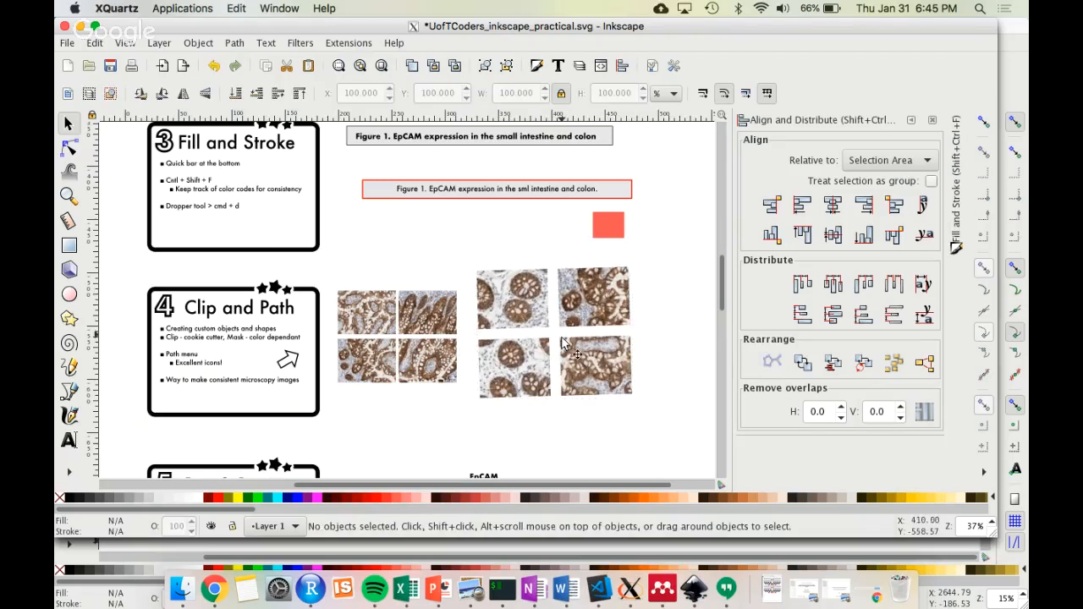
click(580, 357)
click(580, 357)
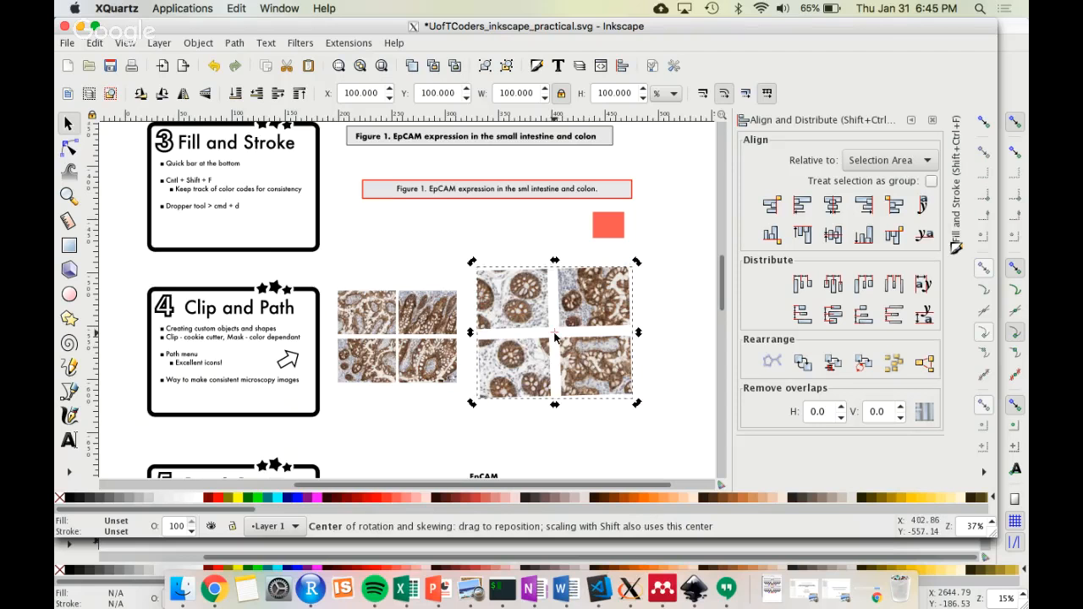
drag(559, 332, 590, 299)
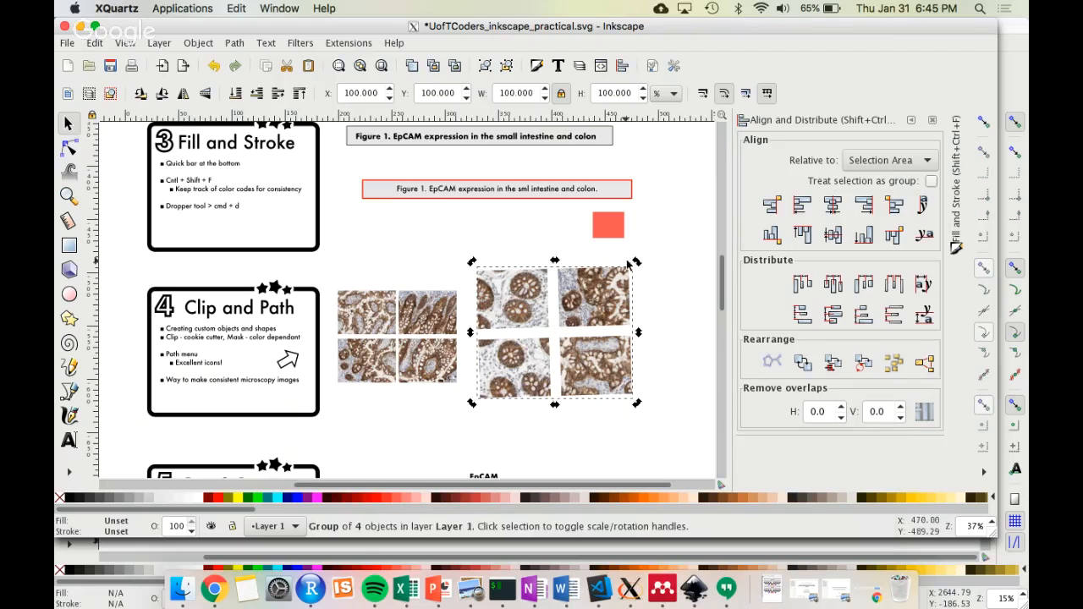
drag(636, 263, 636, 306)
key(ctrl+z)
key(ctrl+z)
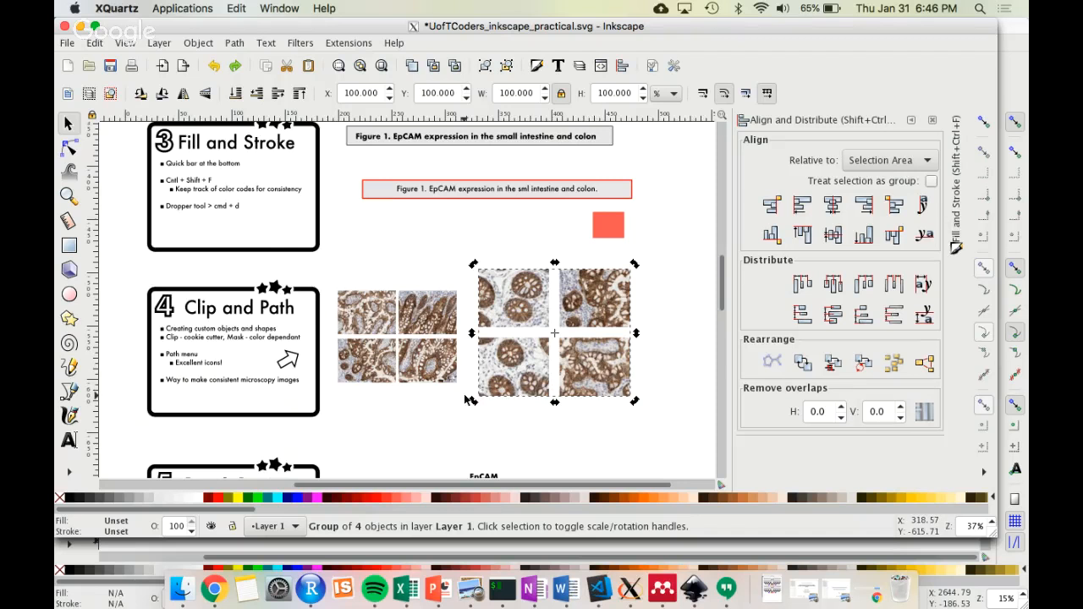
- Draw an open zigzag path of straight segments below the Small Intestine and Colon brackets, using the Pen tool in regular Bezier mode
scroll(467, 400, down, 5)
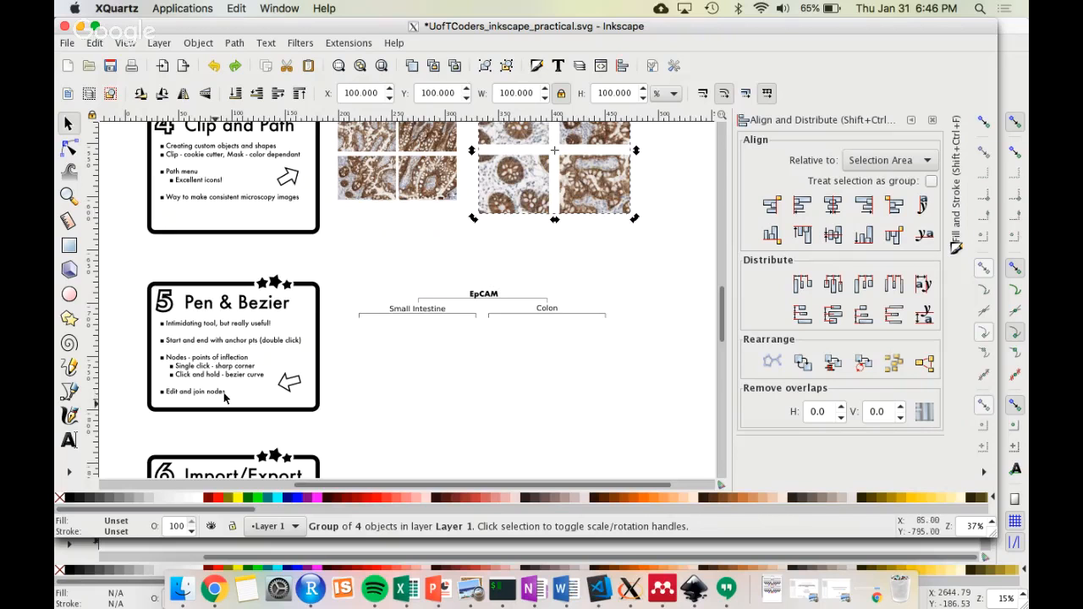
click(69, 393)
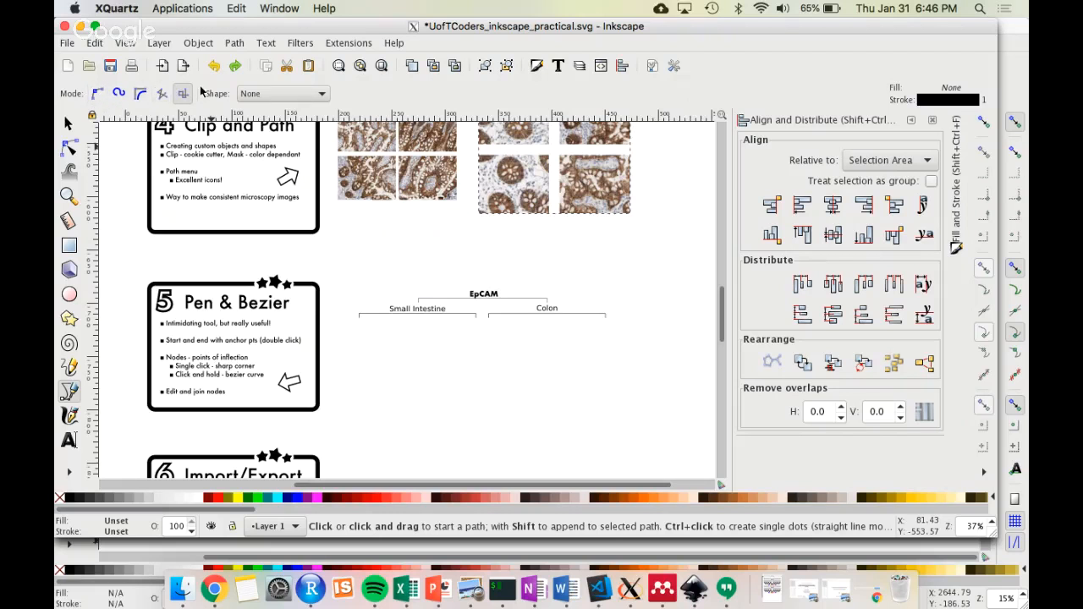
click(97, 94)
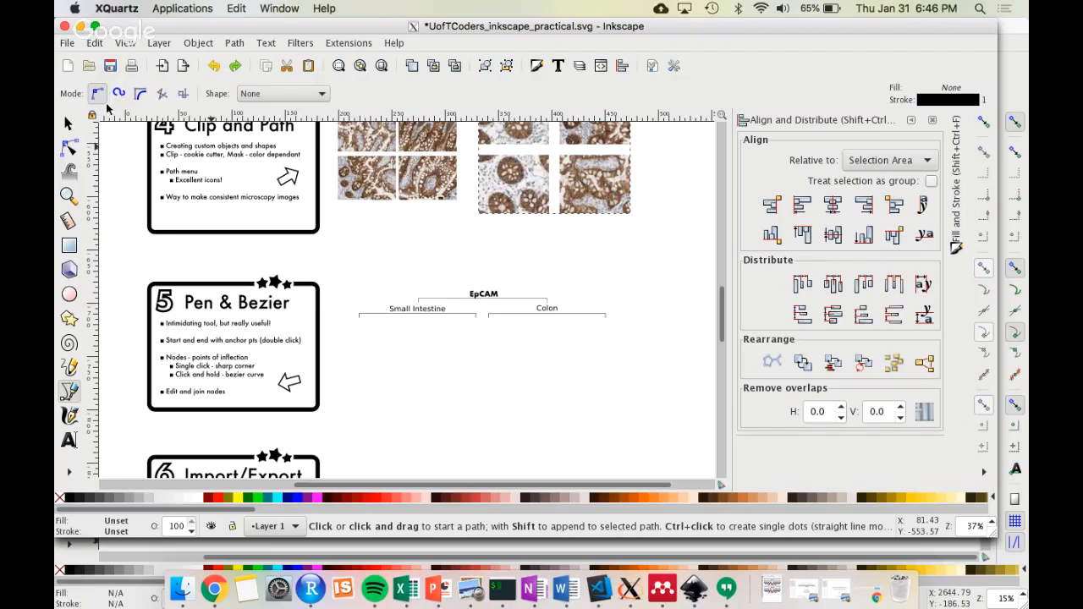
click(350, 381)
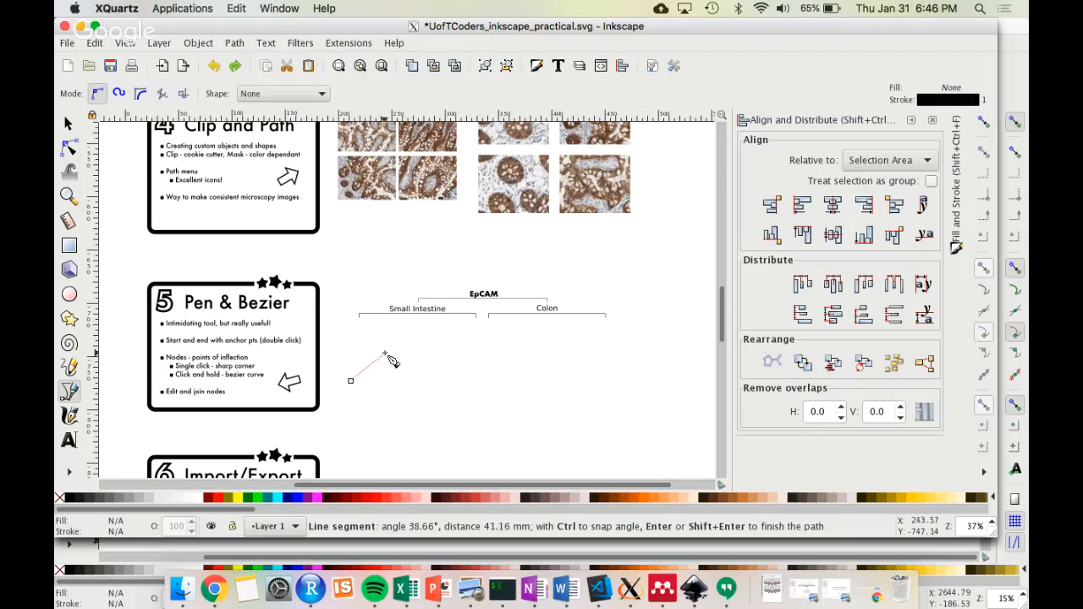
click(376, 348)
click(404, 372)
click(446, 348)
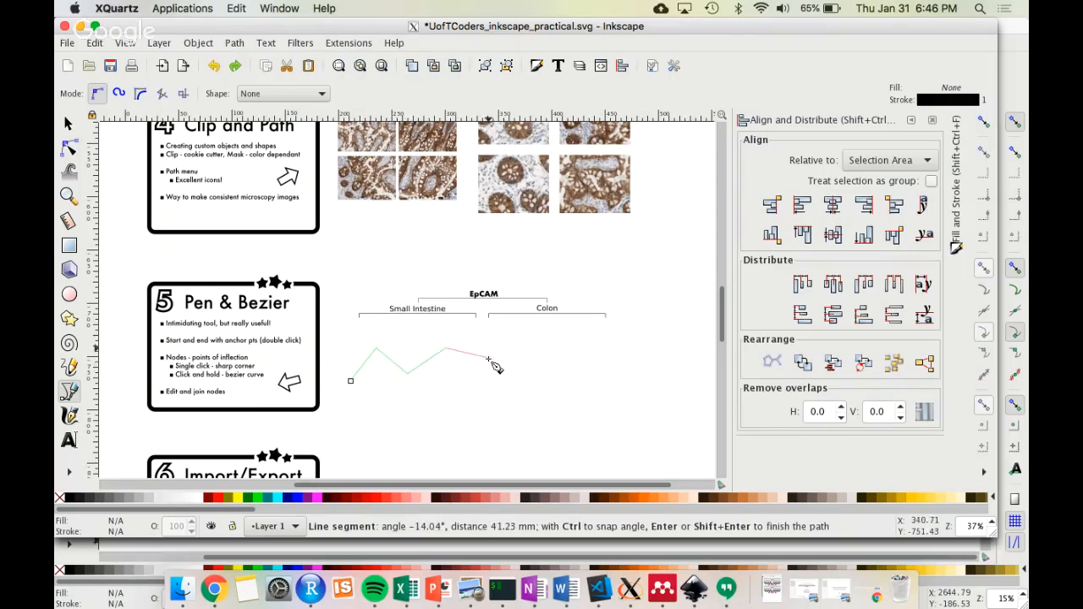
click(487, 358)
click(544, 348)
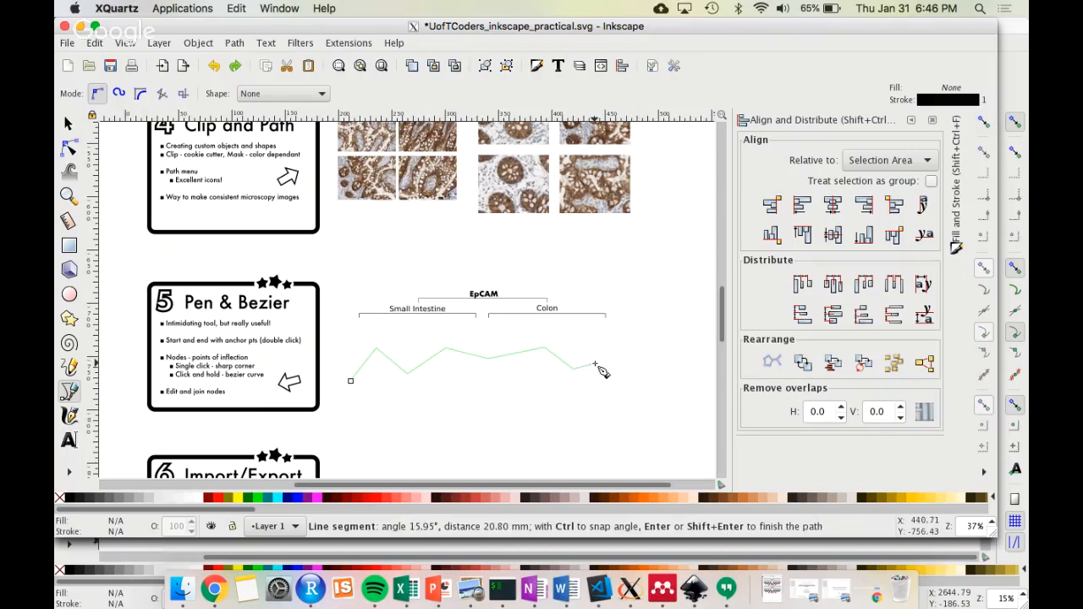
double_click(609, 356)
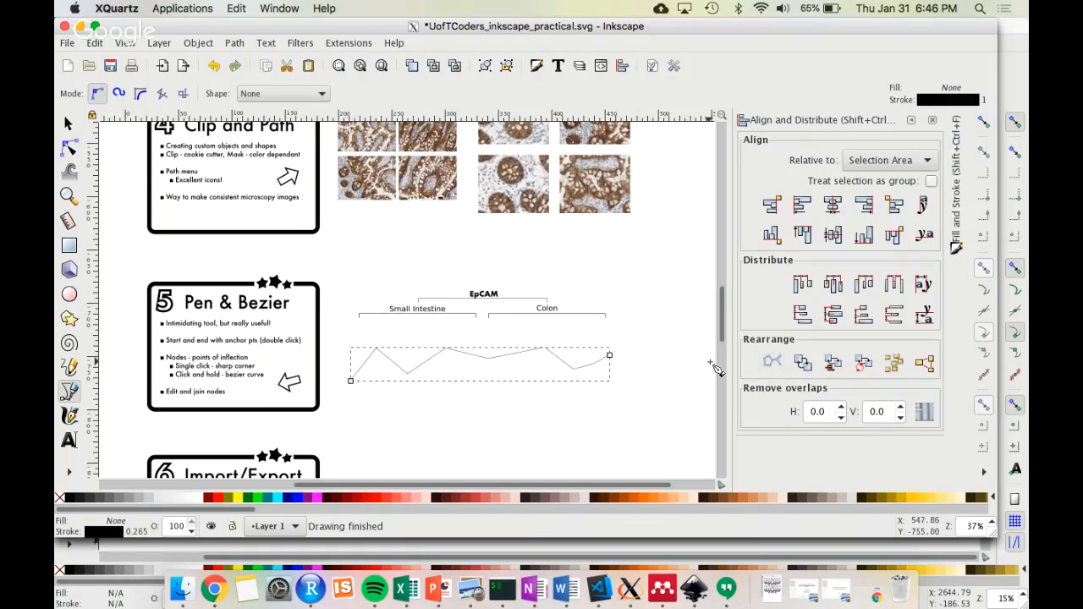
- Draw a smooth wavy path in Spiro mode just below the zigzag line
click(115, 97)
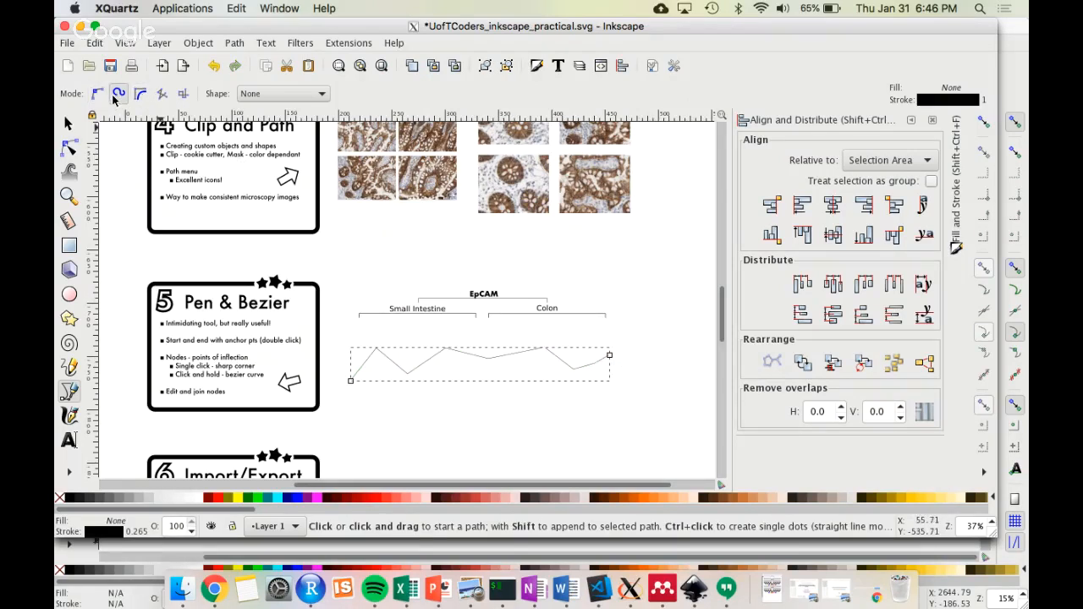
click(372, 398)
click(435, 375)
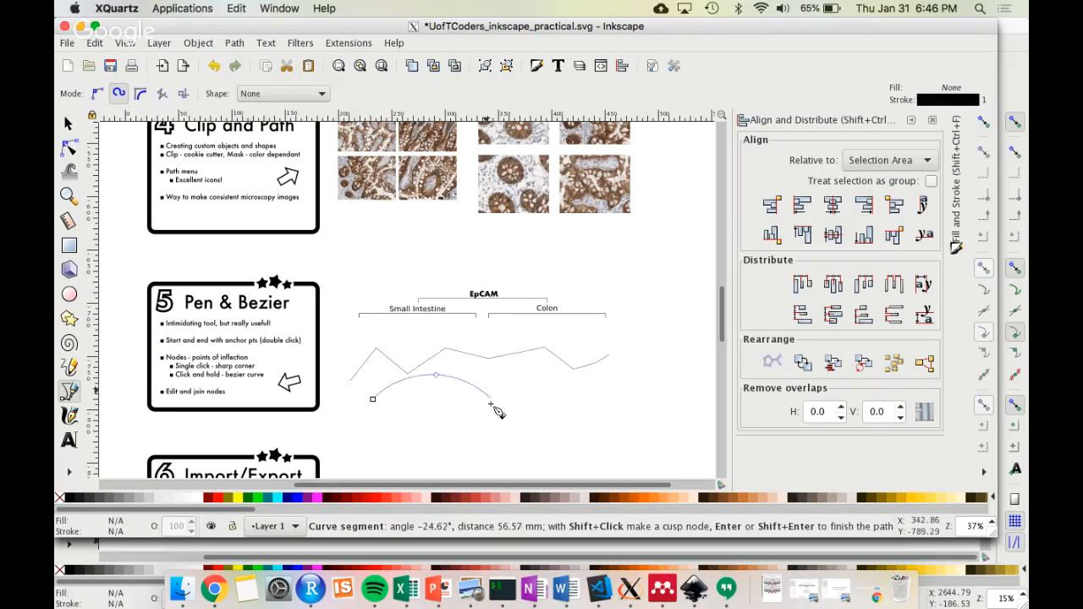
click(566, 380)
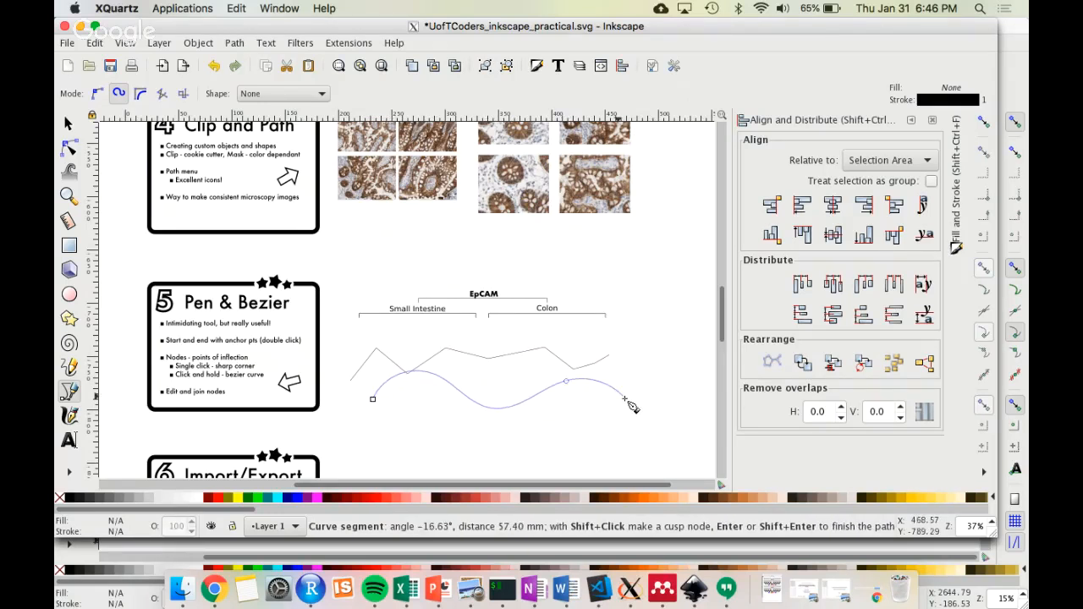
double_click(656, 420)
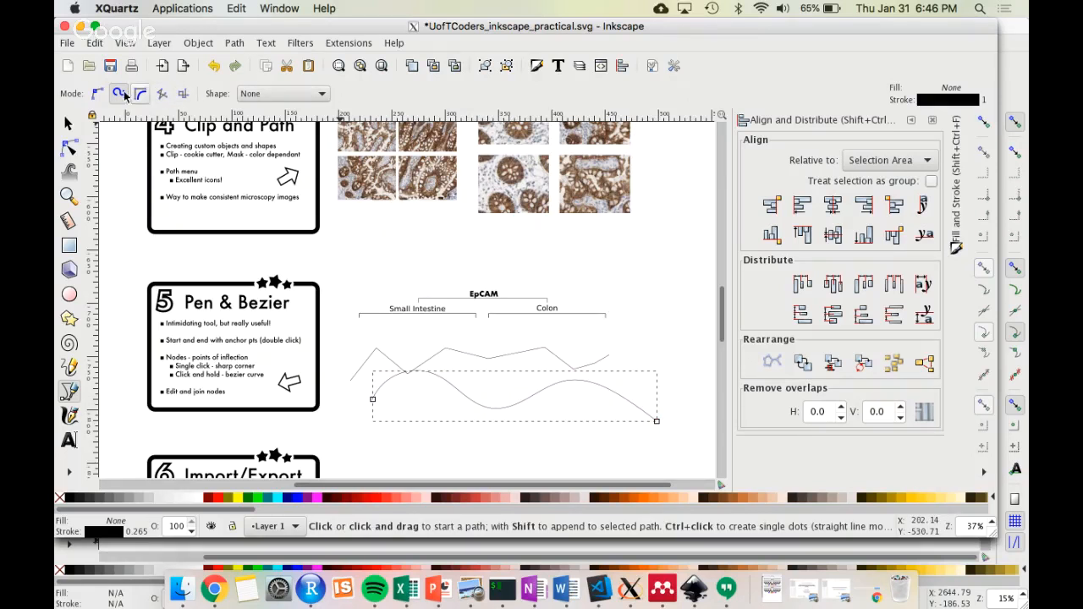
- Draw a regular Bezier path with the Triangle in shape below the wavy line, ending in a curved segment
click(97, 94)
click(287, 93)
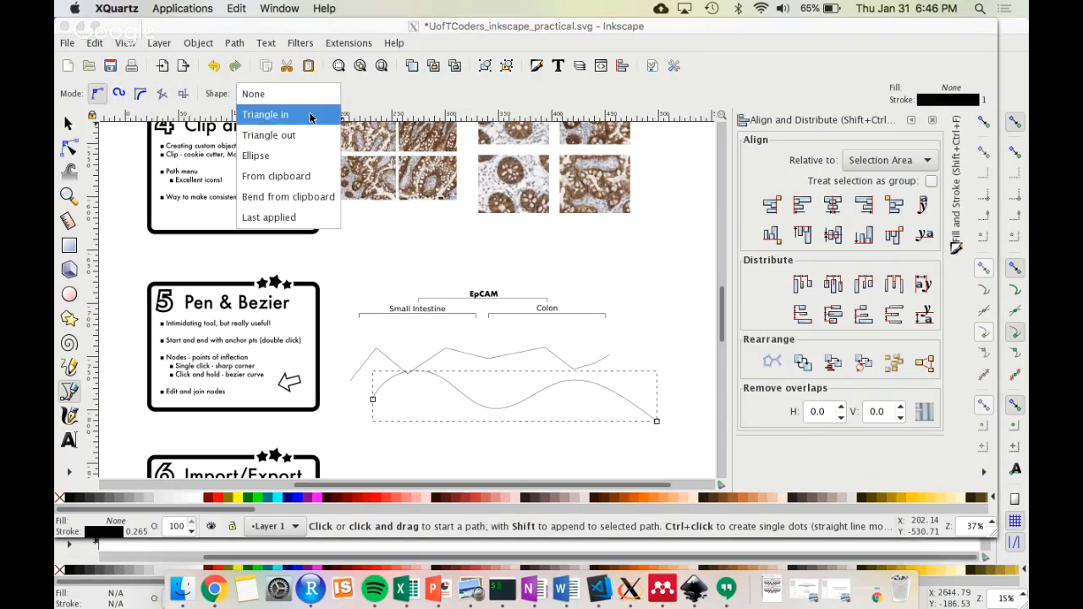
click(310, 118)
click(379, 431)
click(452, 404)
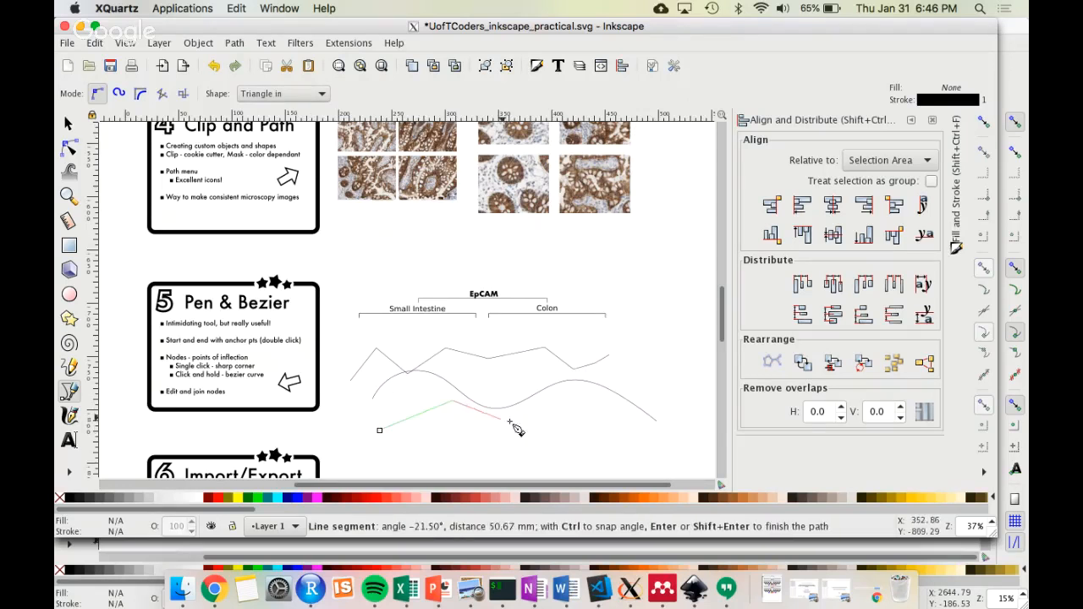
drag(534, 425, 600, 420)
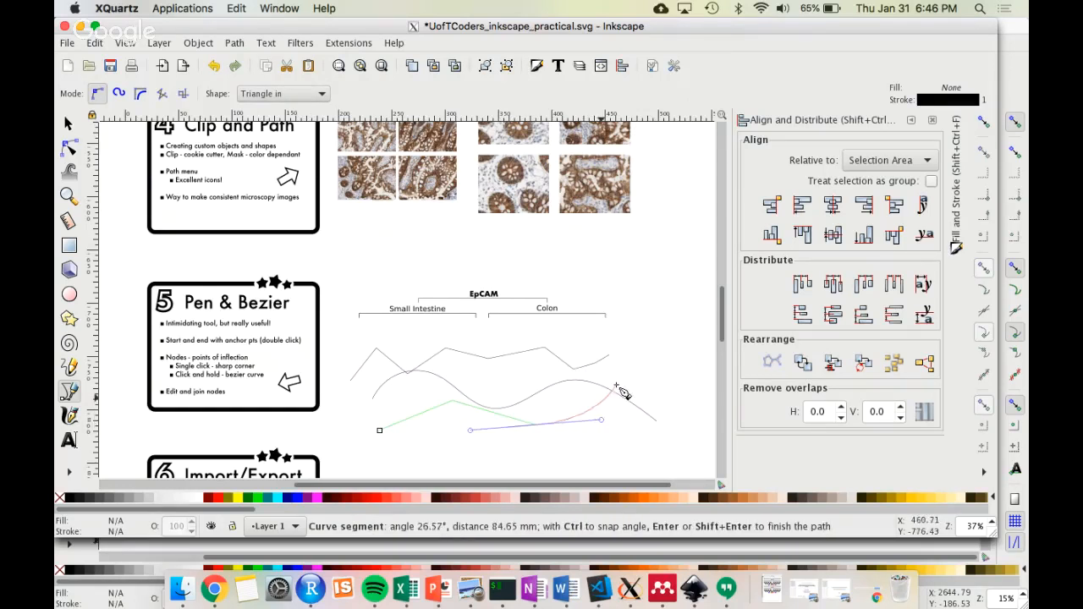
double_click(616, 386)
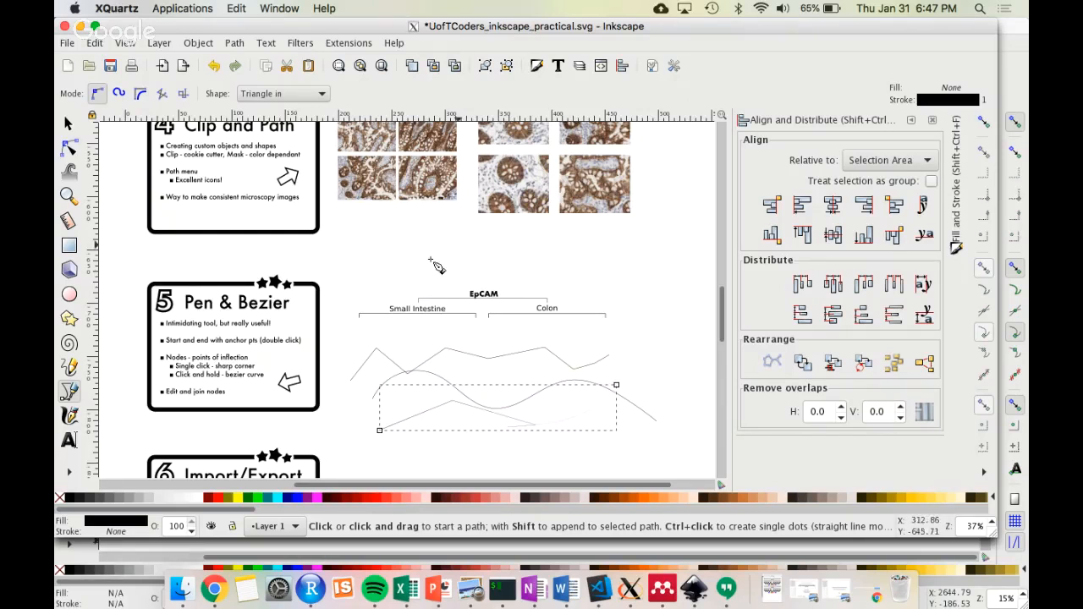
- Draw a short, angular Triangle in path of four segments around the right end of the Colon bracket
click(590, 335)
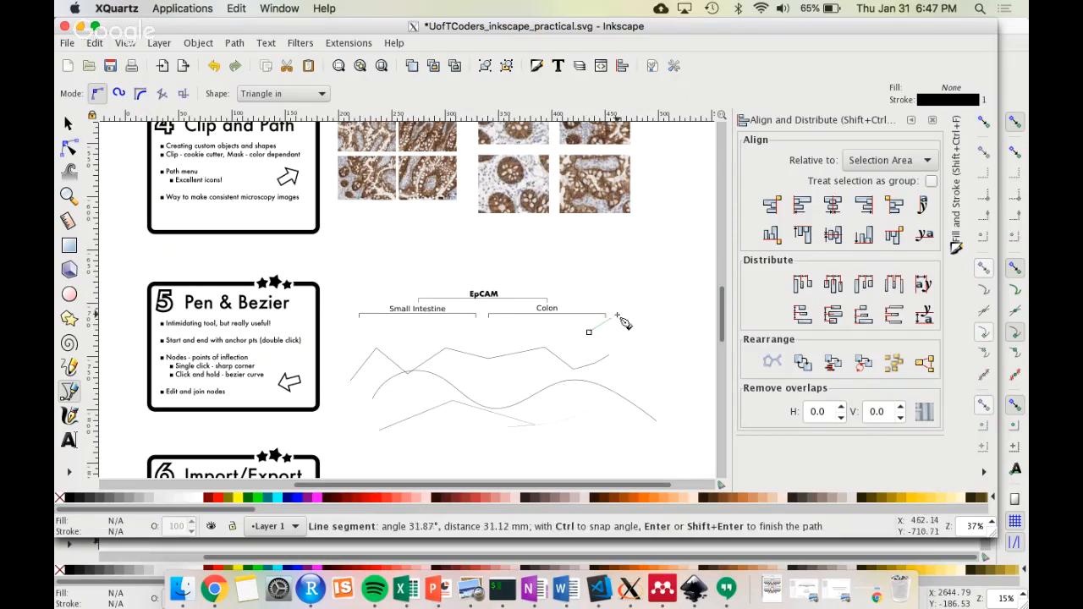
click(616, 316)
click(636, 326)
click(626, 351)
double_click(644, 361)
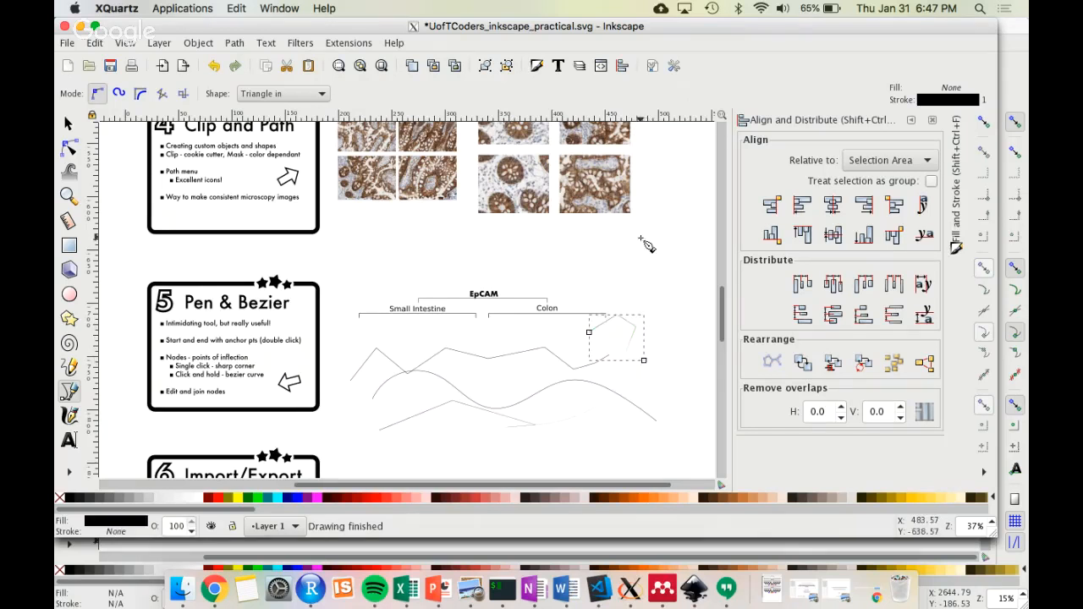
- Draw an arched regular Bezier path with Shape set to None around the right end of the Colon bracket
click(282, 93)
click(281, 77)
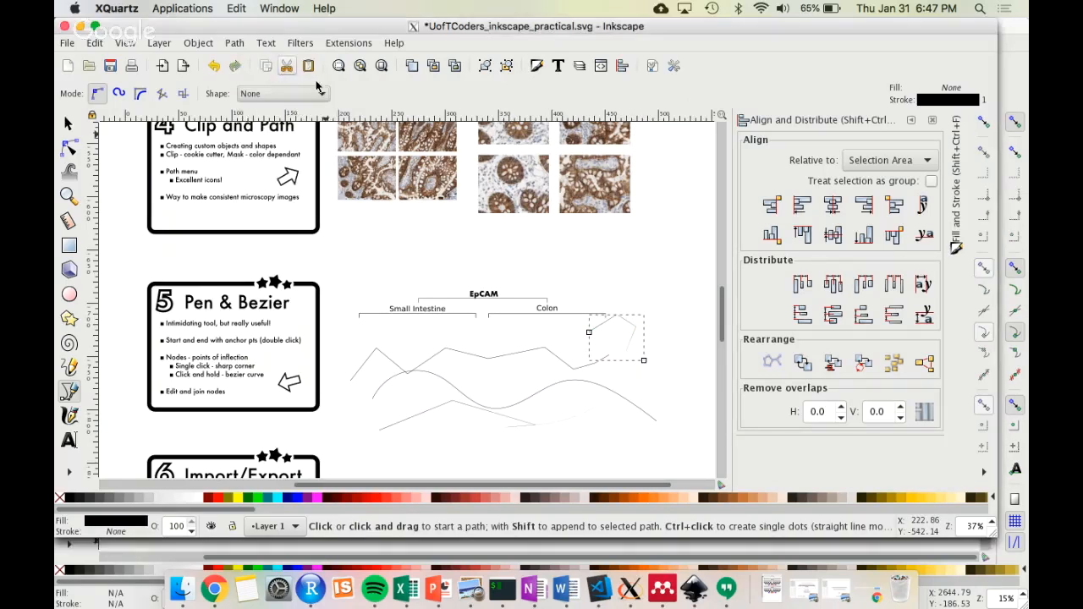
click(588, 298)
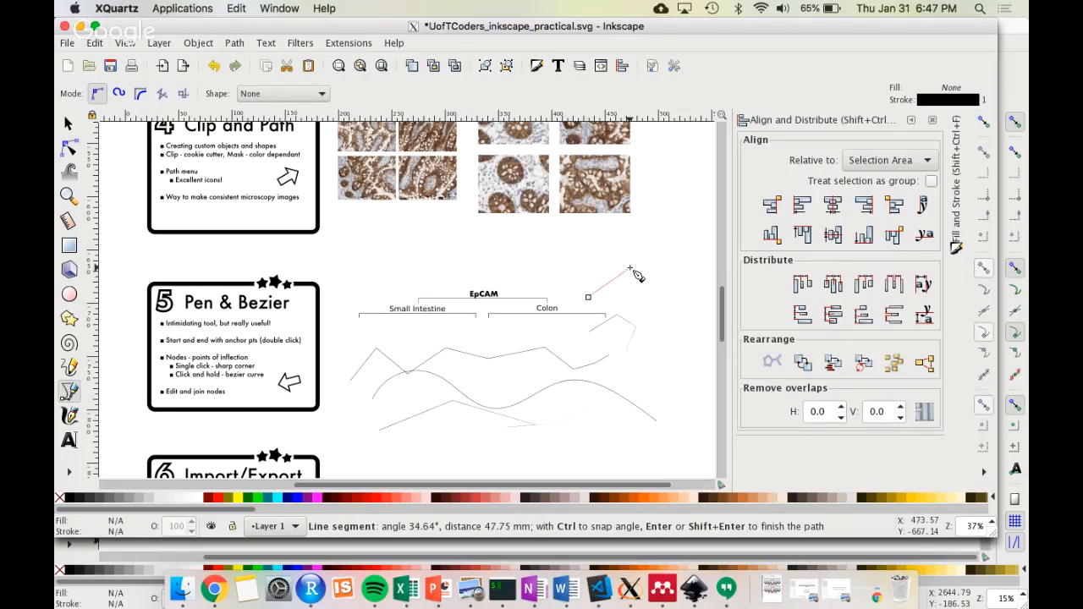
drag(630, 271, 653, 319)
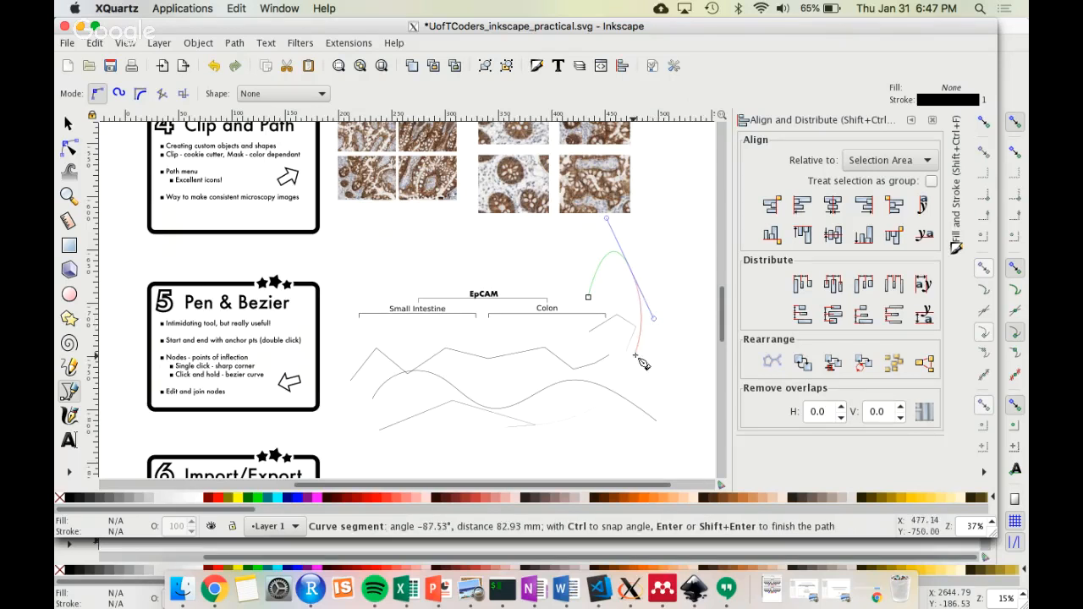
double_click(640, 346)
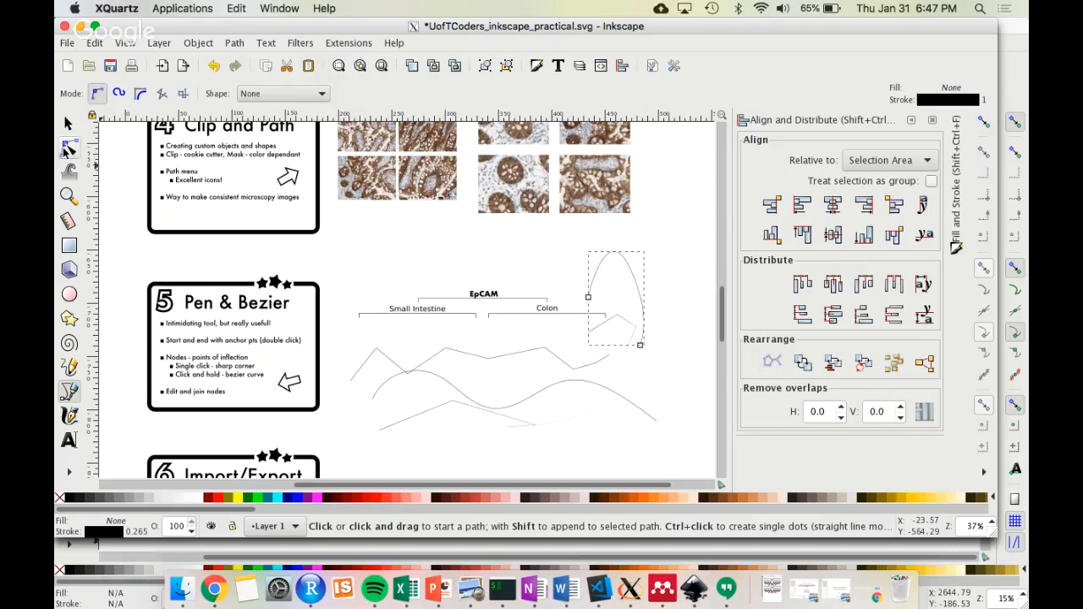
- Reshape the new arch by moving its middle node outward to about X 492.857, Y -664.286 mm and adjusting both of its handles
click(69, 148)
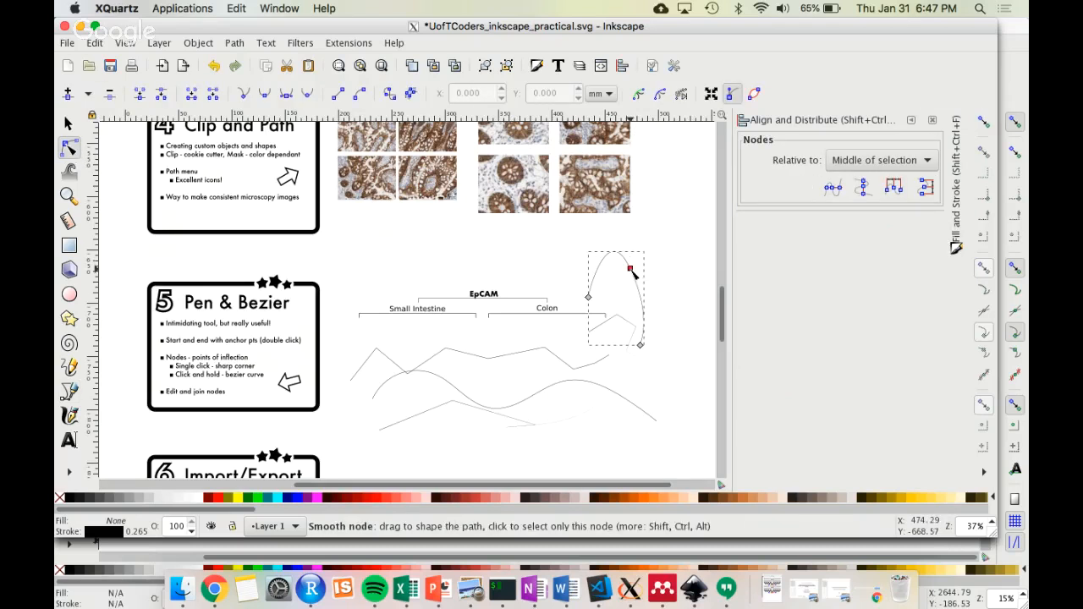
mouse_move(630, 269)
mouse_down()
mouse_move(652, 276)
mouse_move(650, 265)
mouse_up()
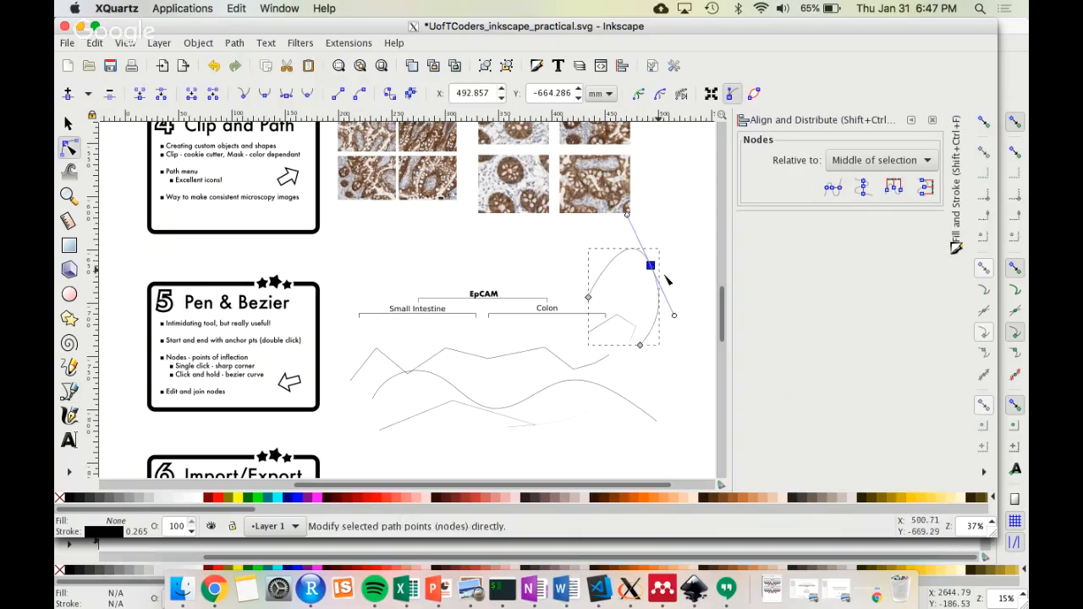
drag(673, 314, 647, 331)
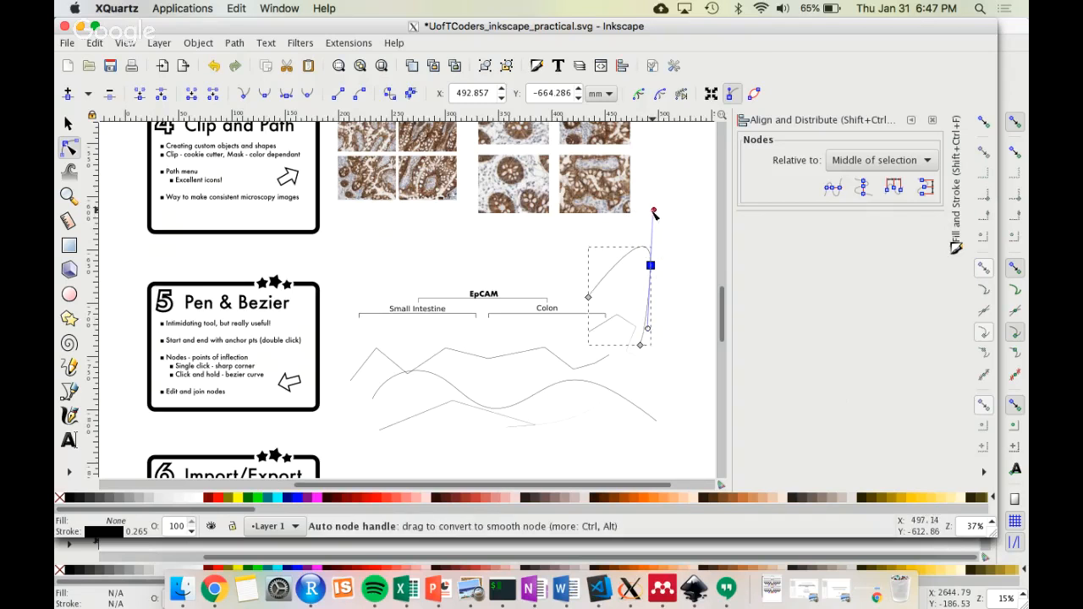
drag(653, 213, 636, 230)
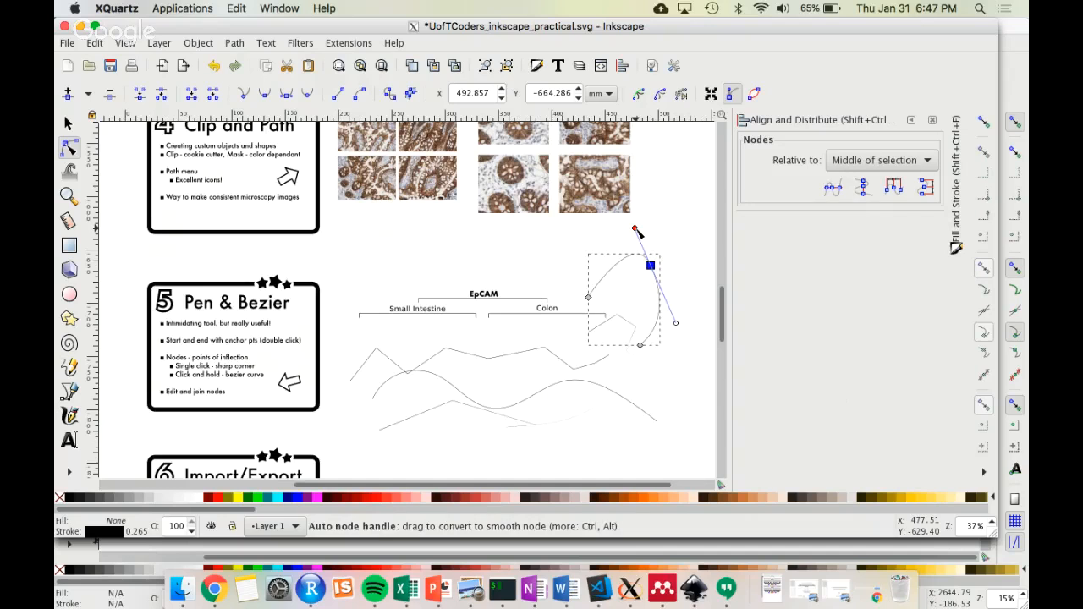
- Switch to Finder and open pentool_inkscape.svg from the UofTCoders_Inkscape_content_Jan2019 folder inside Inkscape2019
key(ctrl+Up)
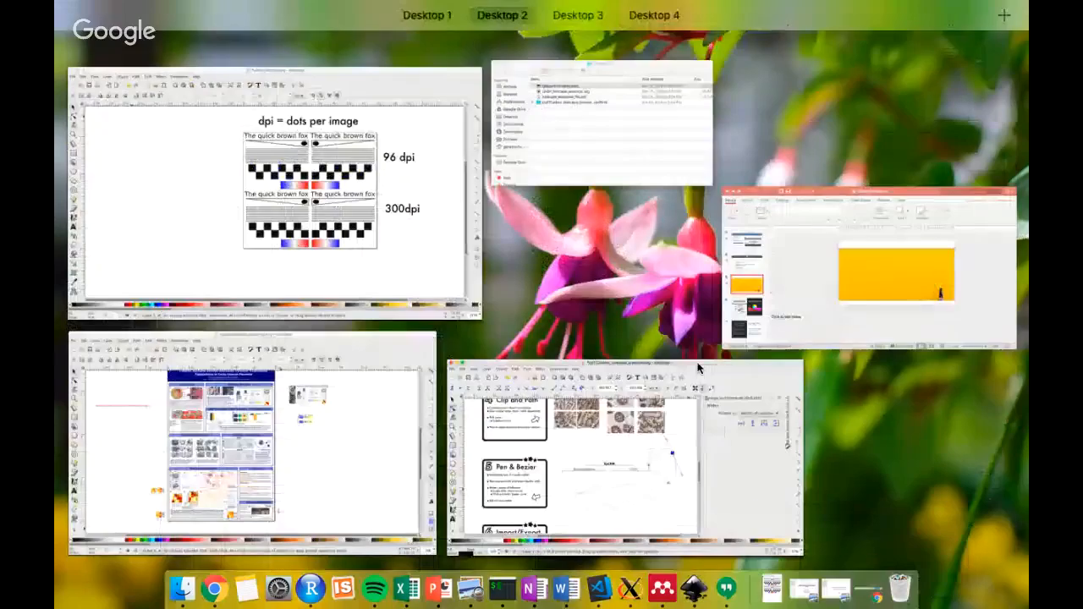
click(649, 123)
click(548, 102)
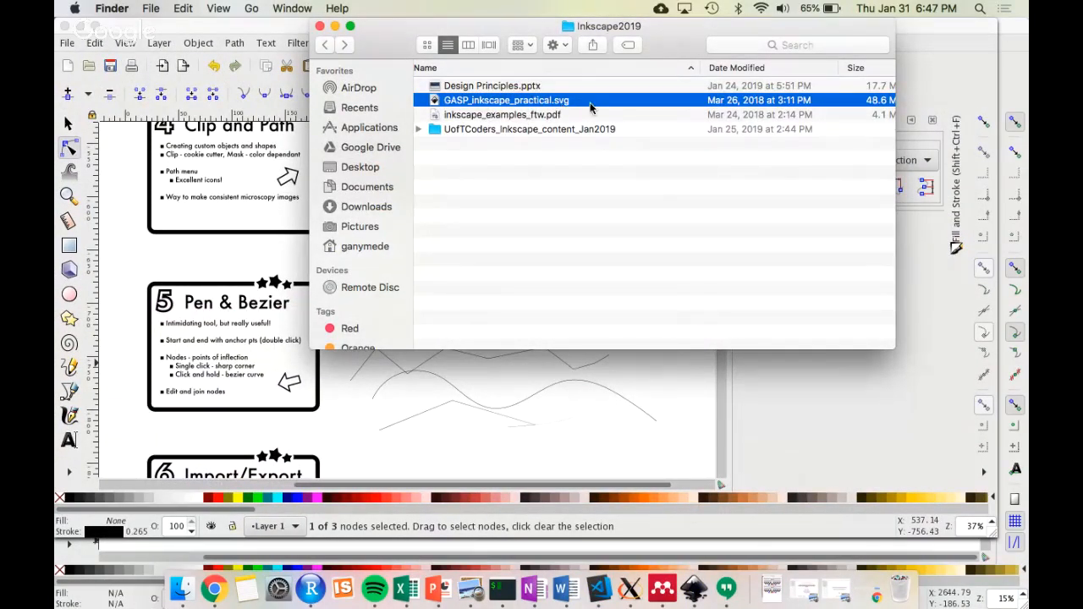
double_click(564, 130)
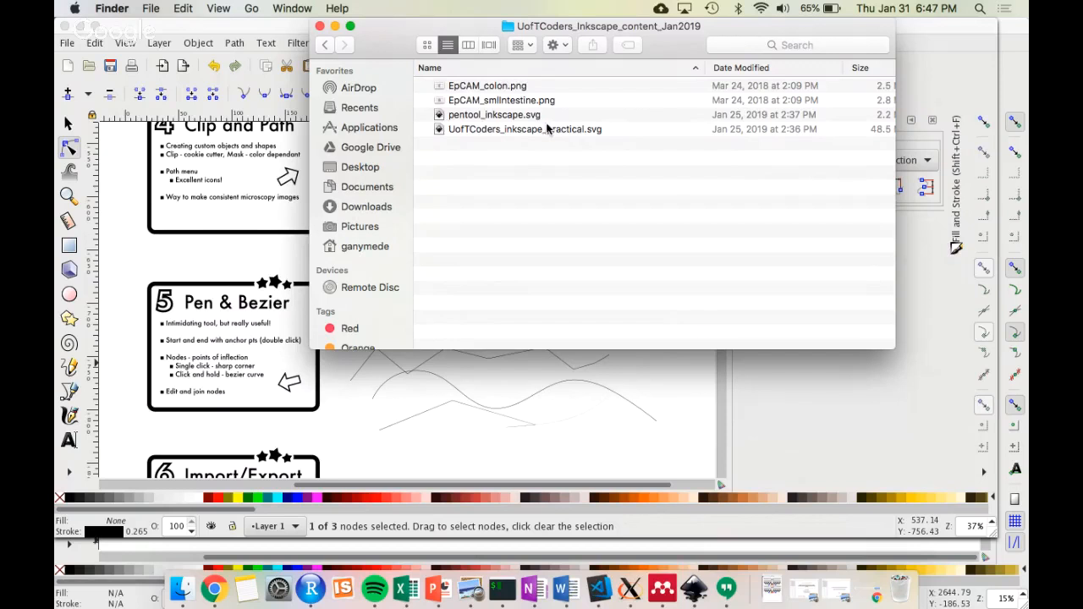
click(324, 44)
click(324, 44)
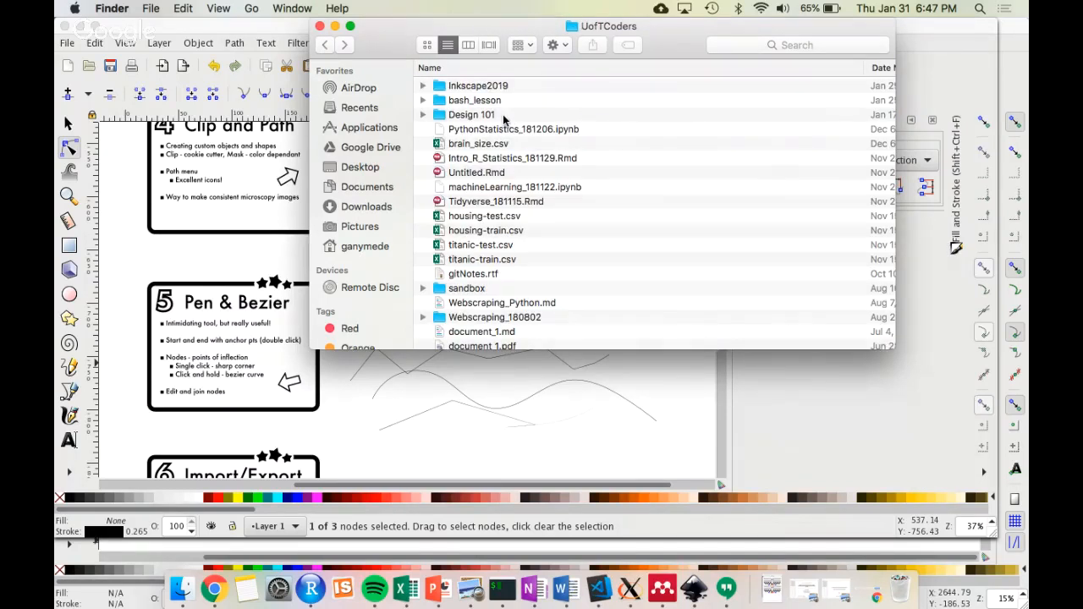
scroll(504, 120, down, 5)
scroll(500, 105, up, 5)
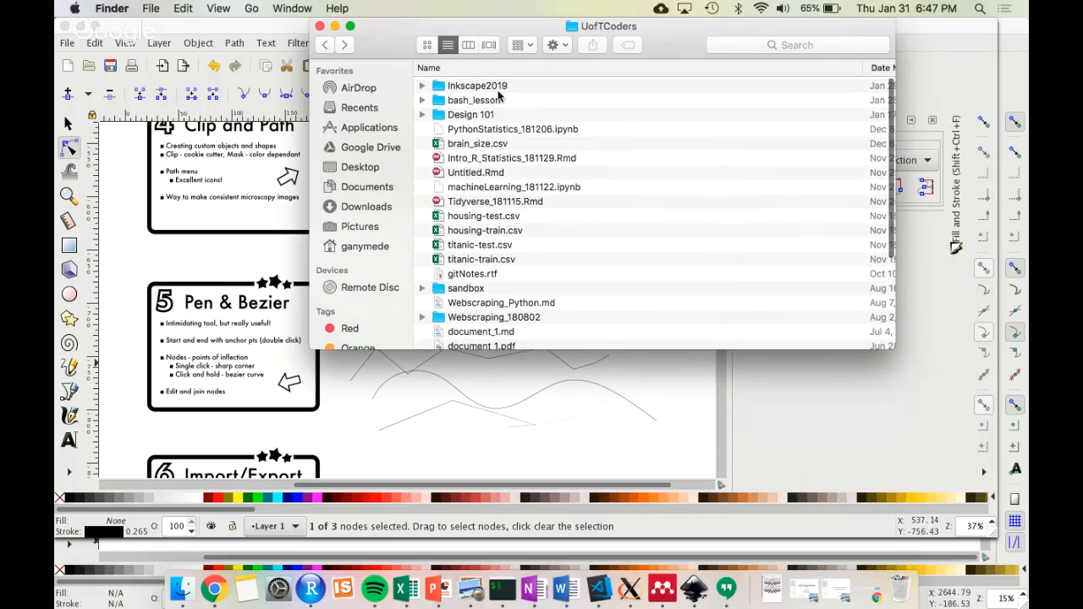
double_click(498, 89)
click(501, 129)
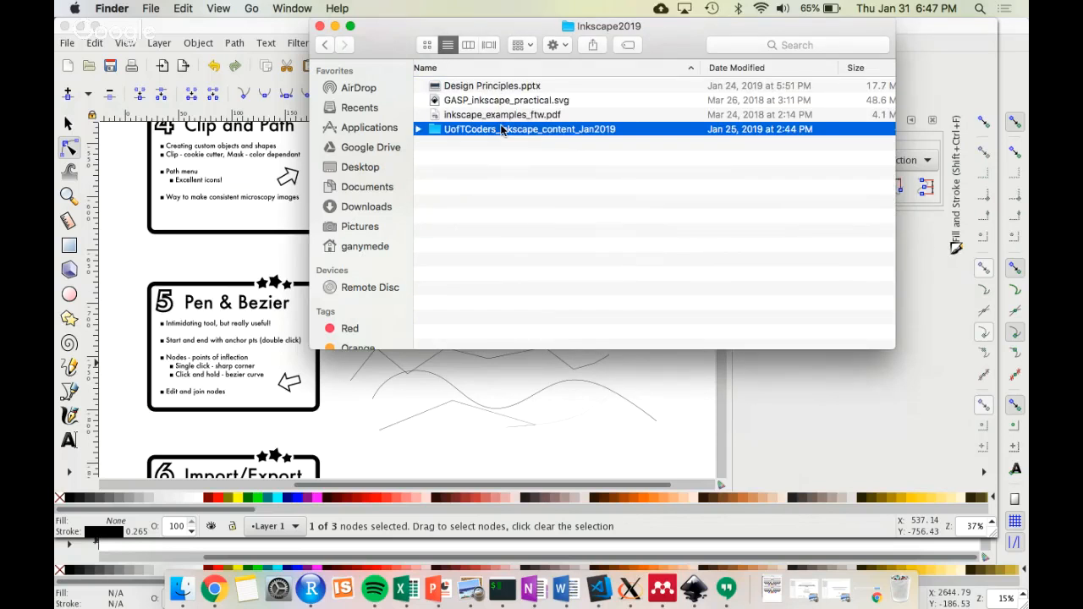
double_click(501, 128)
click(499, 116)
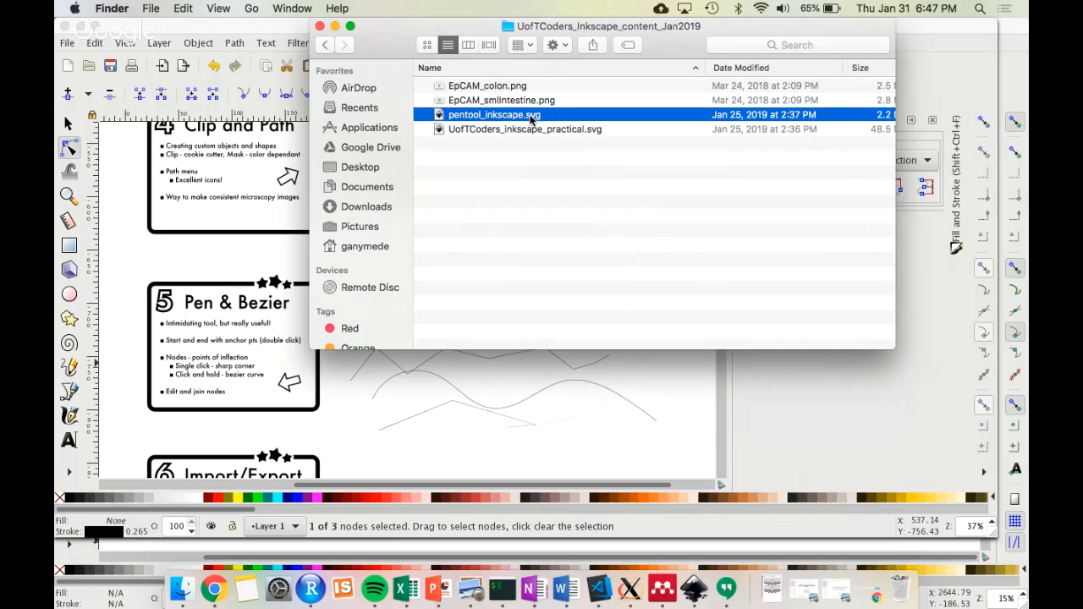
double_click(528, 118)
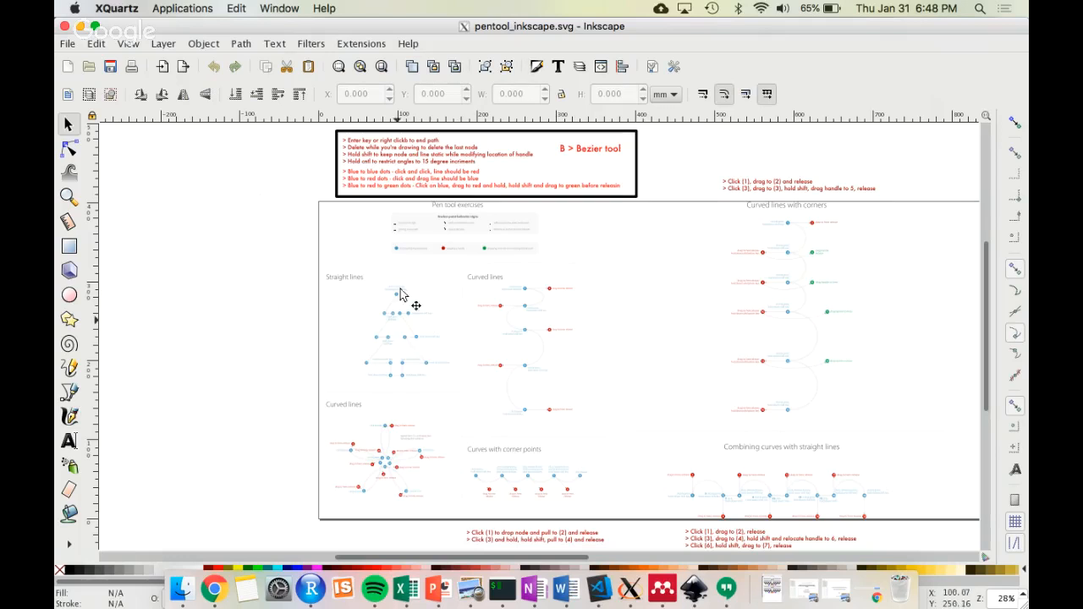
- Start the Straight lines tree outline with the Pen tool in regular Bezier mode, placing corner nodes on dots 1 to 6
drag(274, 252, 430, 318)
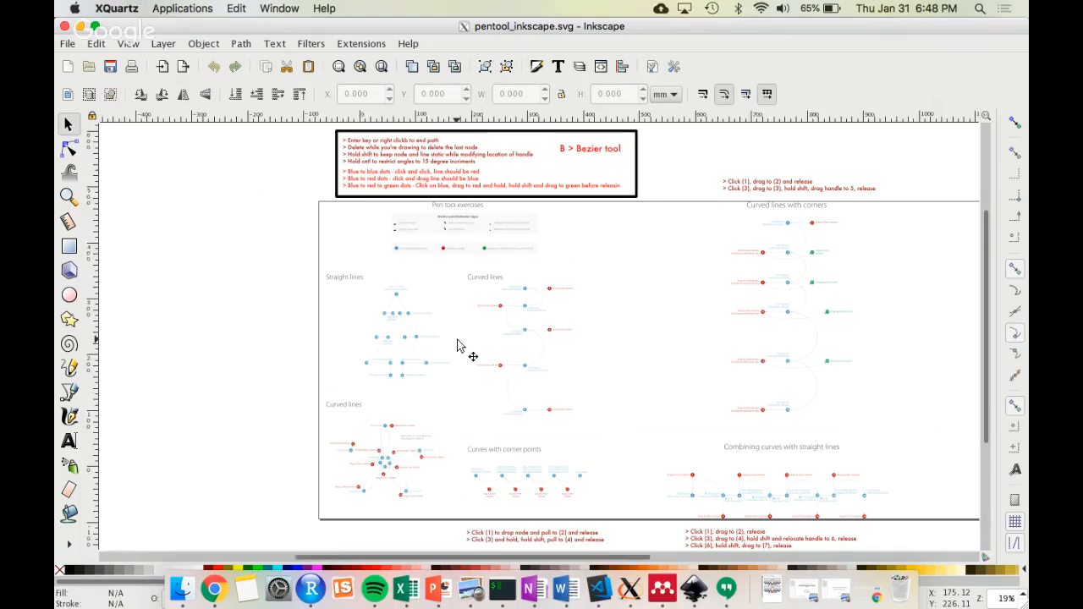
scroll(457, 346, down, 1)
scroll(457, 345, up, 3)
scroll(457, 346, up, 2)
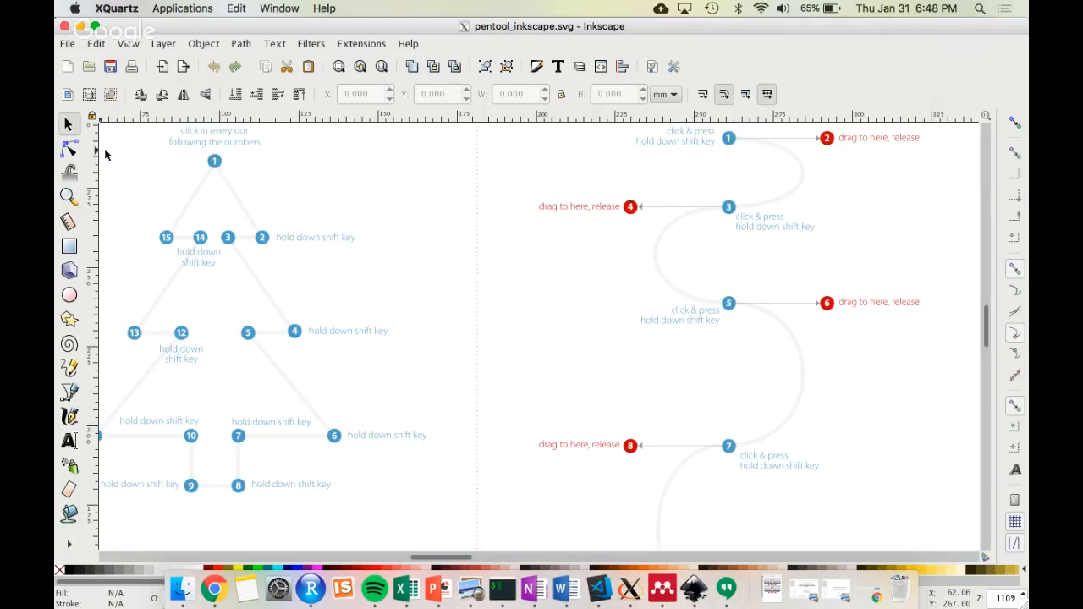
click(71, 392)
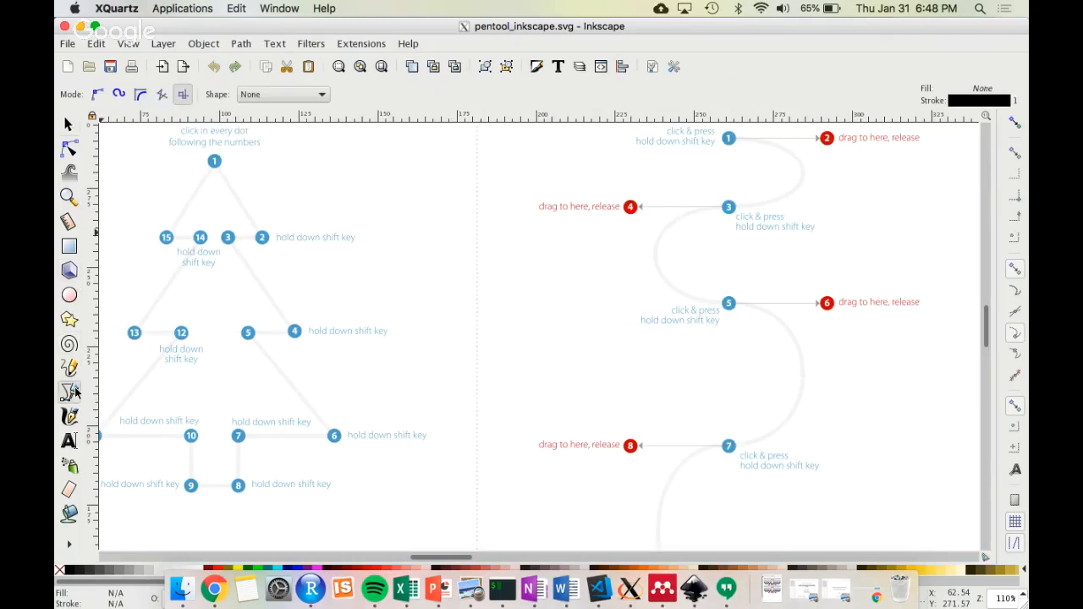
click(214, 161)
key(Escape)
click(96, 95)
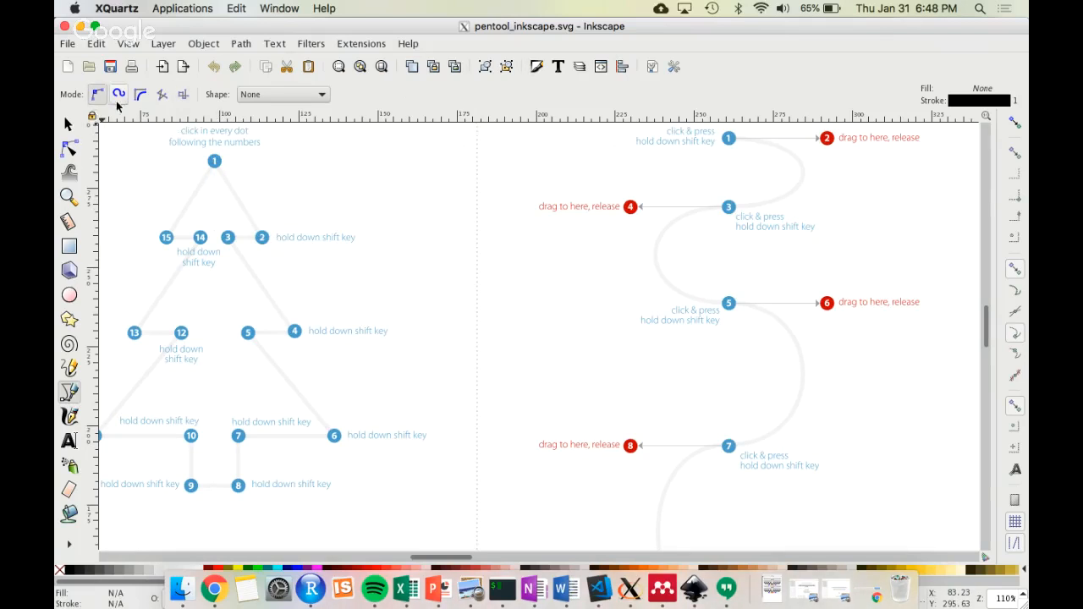
click(214, 161)
click(263, 238)
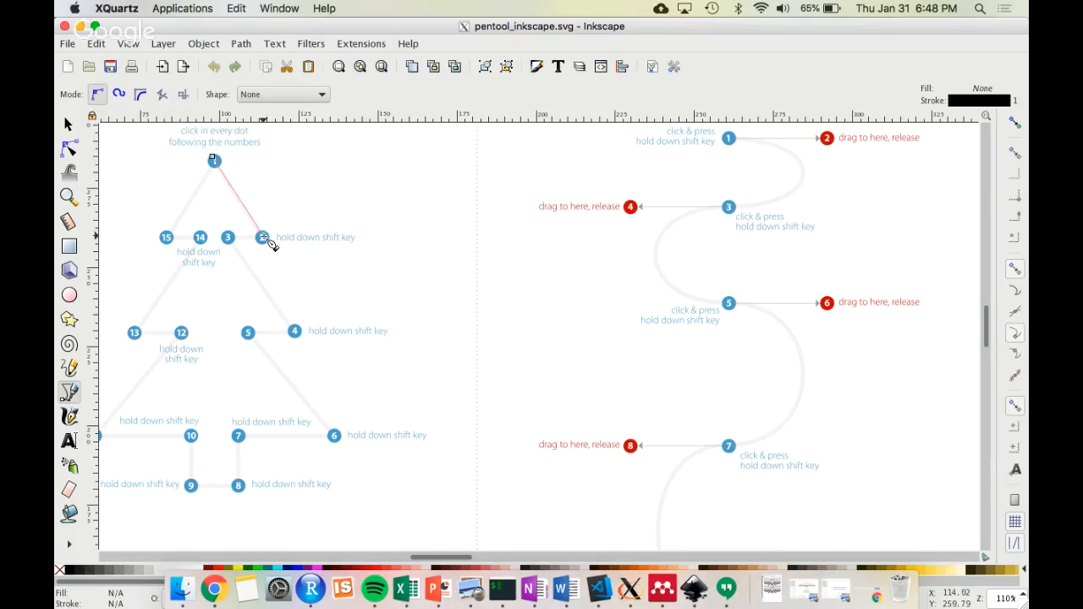
click(227, 237)
click(294, 331)
click(248, 332)
click(334, 435)
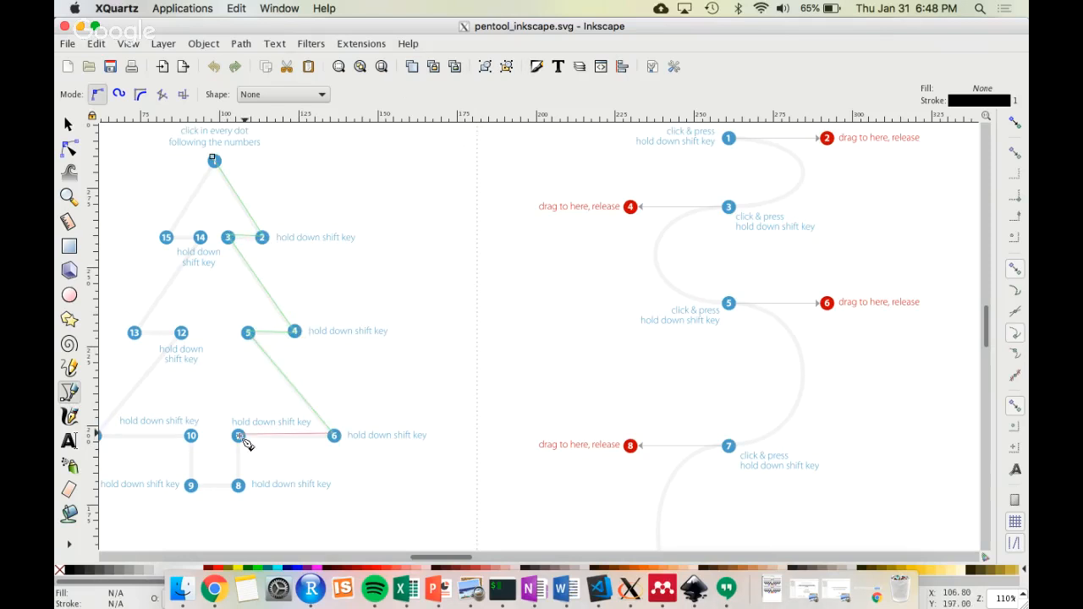
- Continue the tree outline with straight segments through dots 7 to 15 and close it at dot 1
click(238, 434)
click(191, 485)
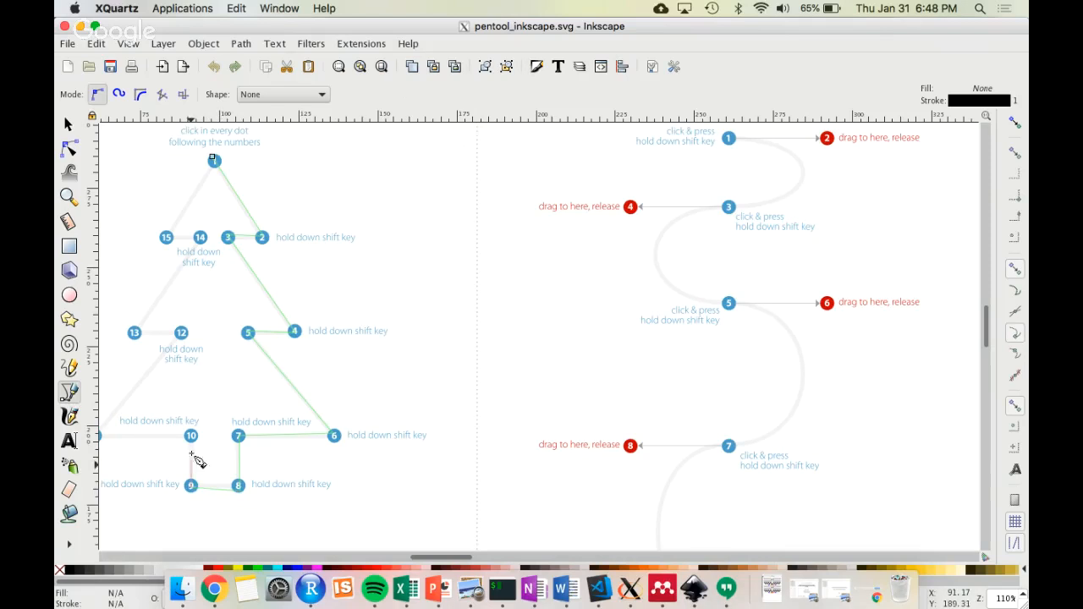
click(191, 436)
scroll(194, 438, left, 5)
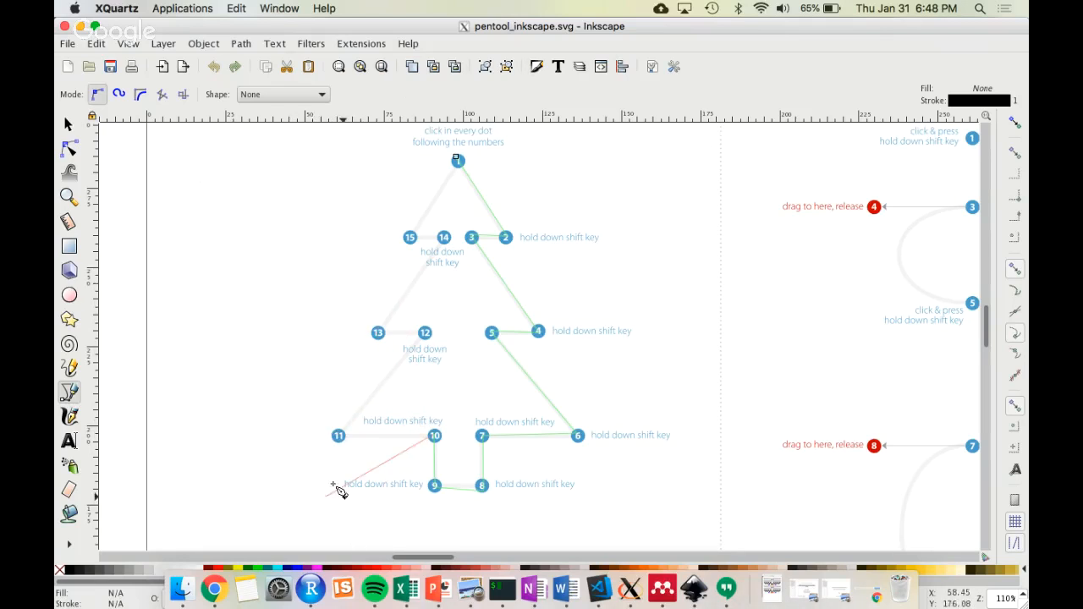
click(340, 437)
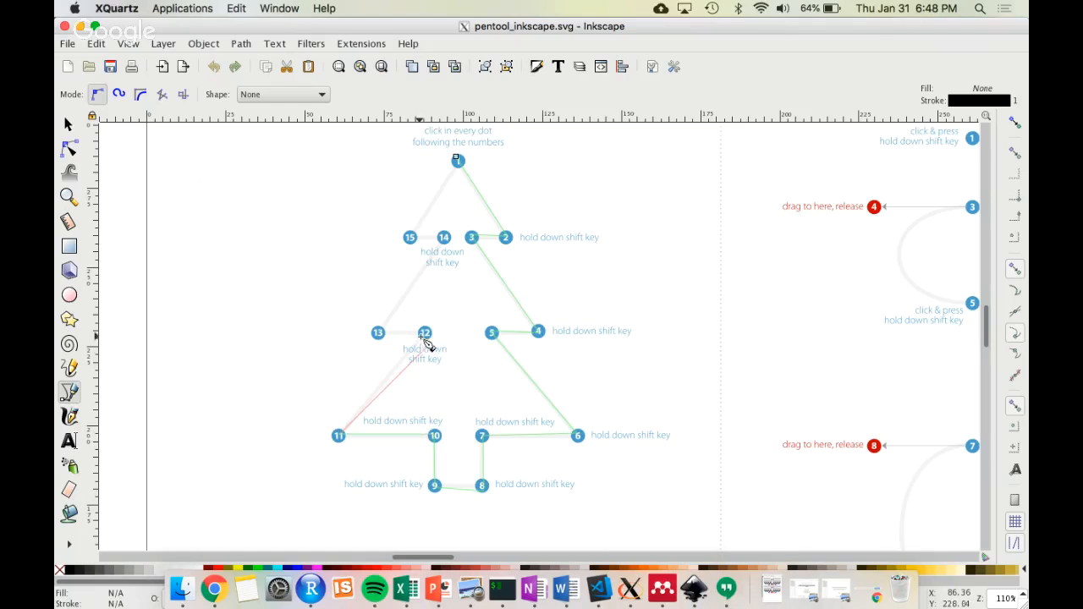
click(379, 332)
click(443, 238)
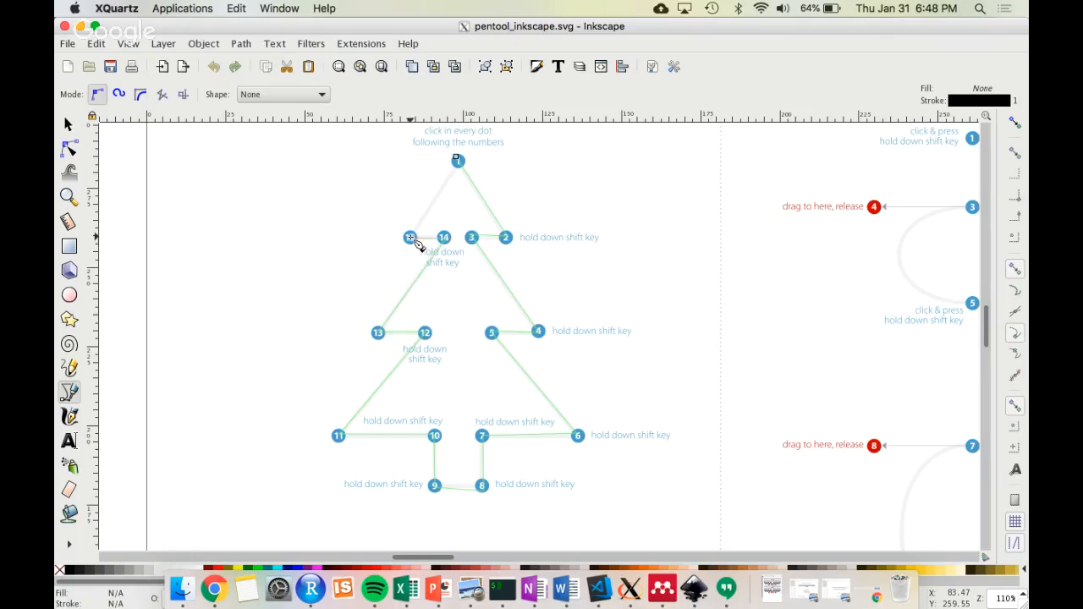
click(409, 237)
click(458, 160)
- Trace the Curved lines S-shaped exercise with smooth nodes on dots 1, 3, 5, 7 and 9, pulling handles to dots 2, 4, 6, 8 and 10
scroll(581, 272, right, 2)
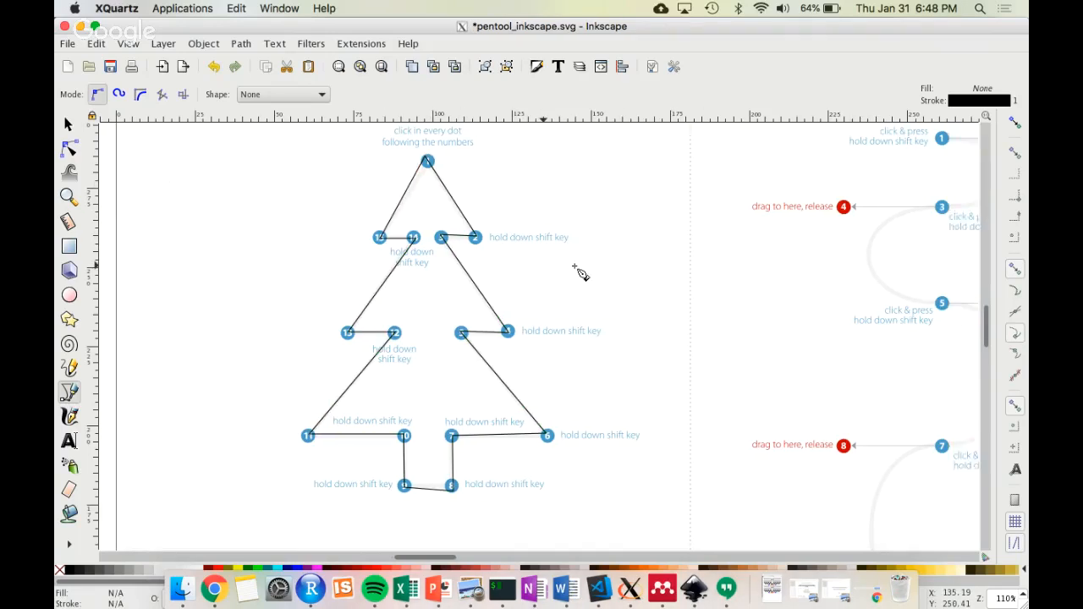
scroll(581, 269, right, 12)
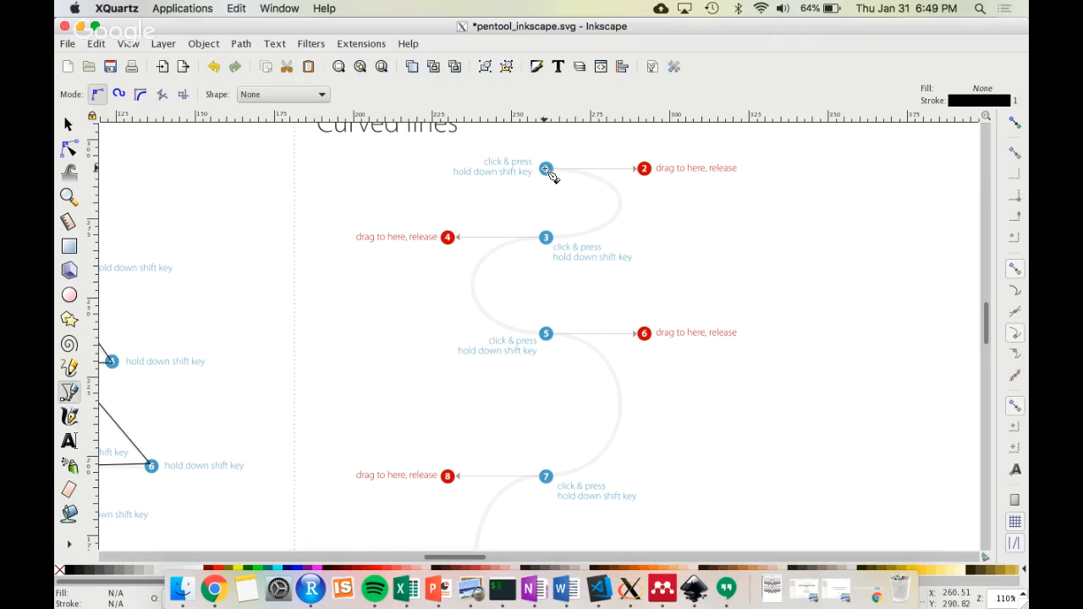
drag(550, 170, 654, 174)
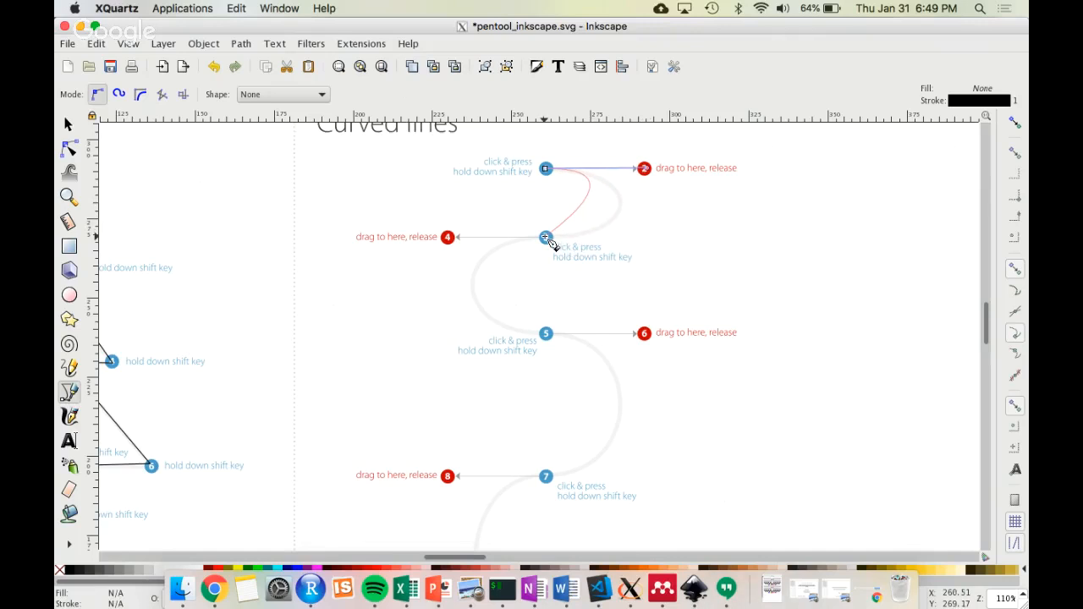
drag(548, 239, 450, 240)
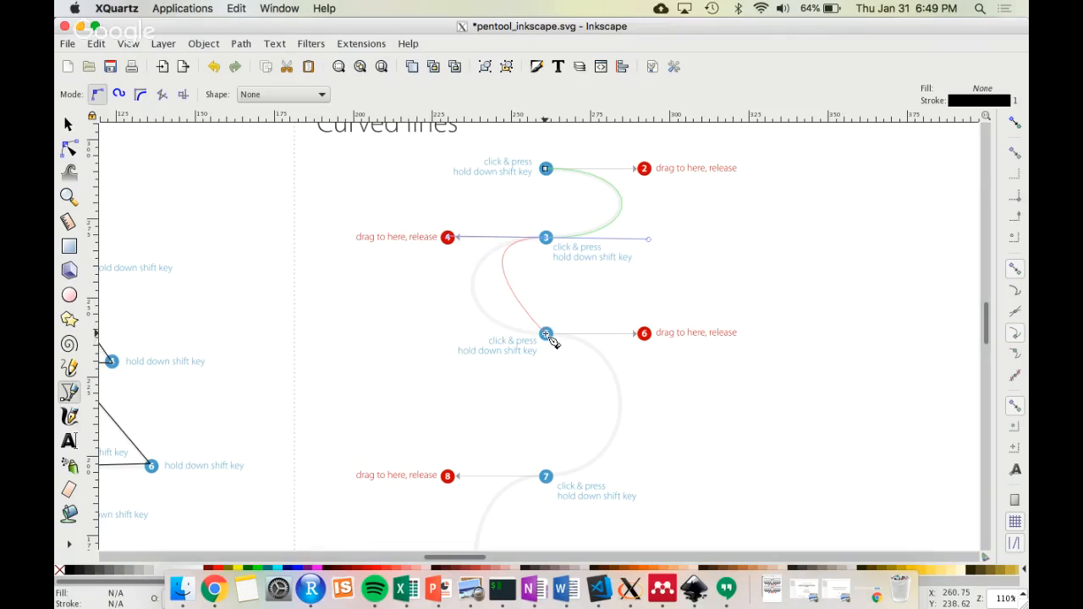
drag(548, 336, 648, 337)
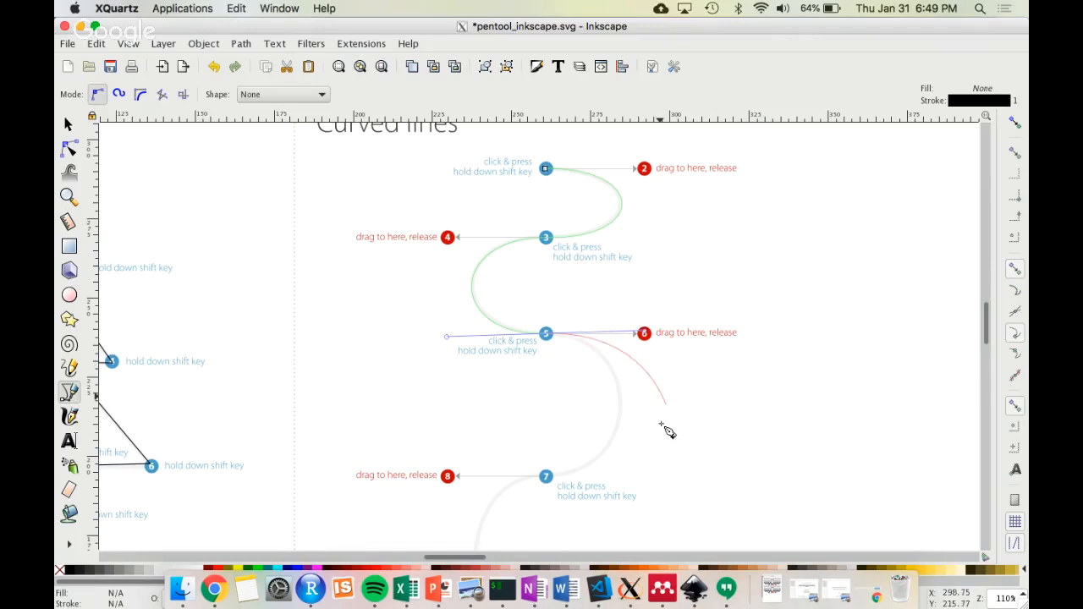
drag(548, 479, 446, 476)
scroll(448, 478, down, 4)
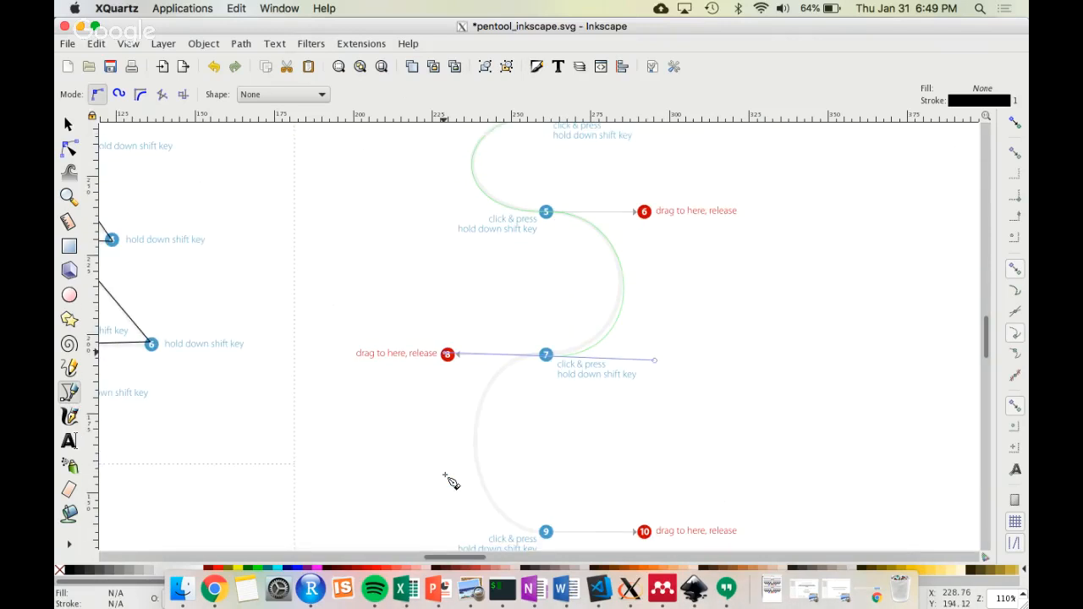
scroll(449, 480, down, 4)
drag(548, 412, 645, 412)
key(Return)
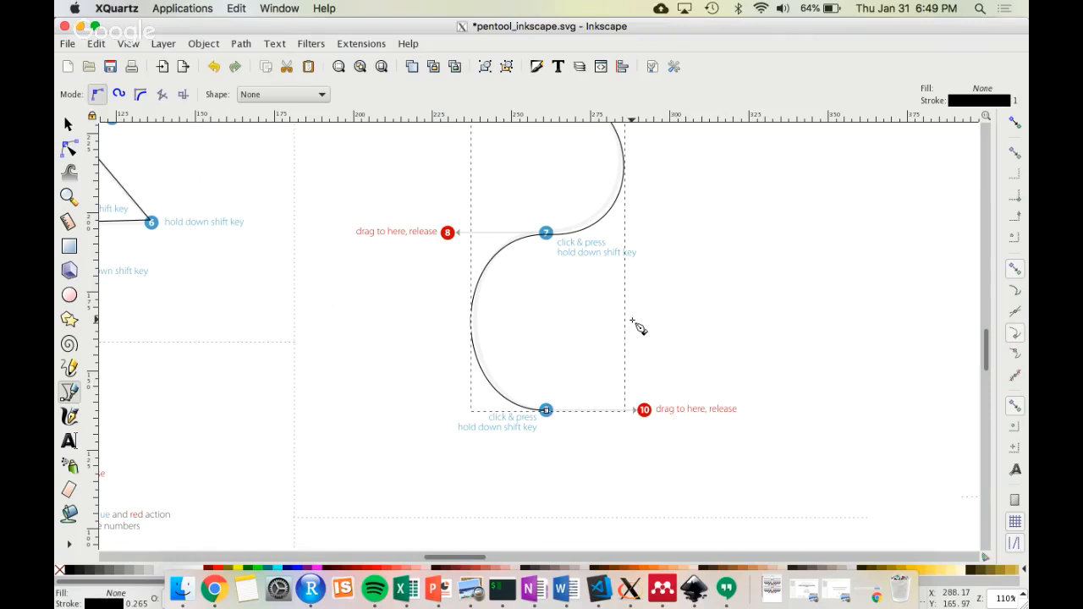
- Switch back to the UofTCoders_inkscape_practical.svg document
key(ctrl+Up)
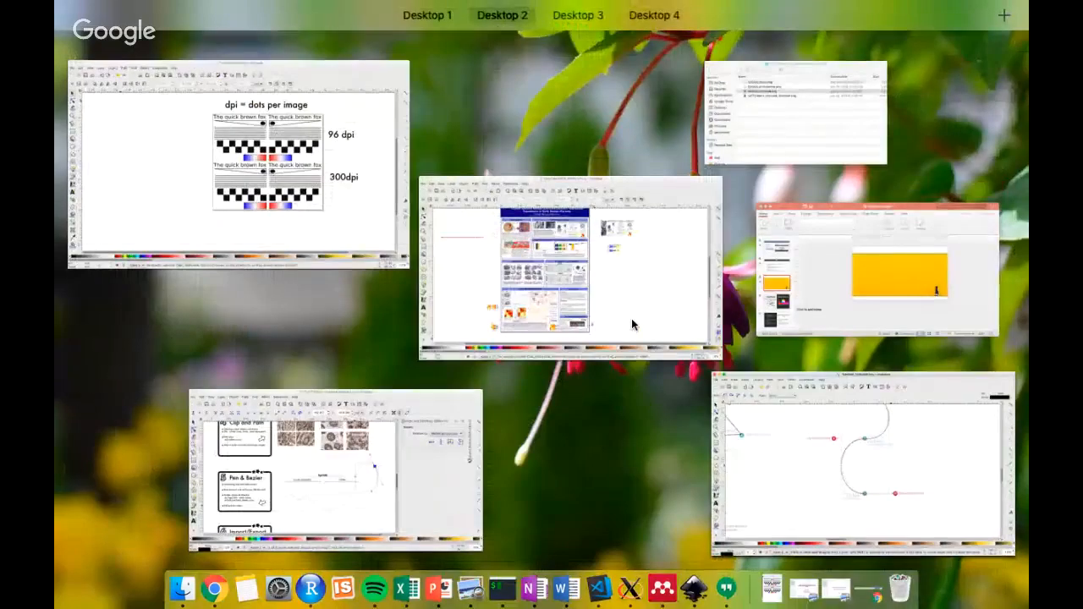
click(366, 501)
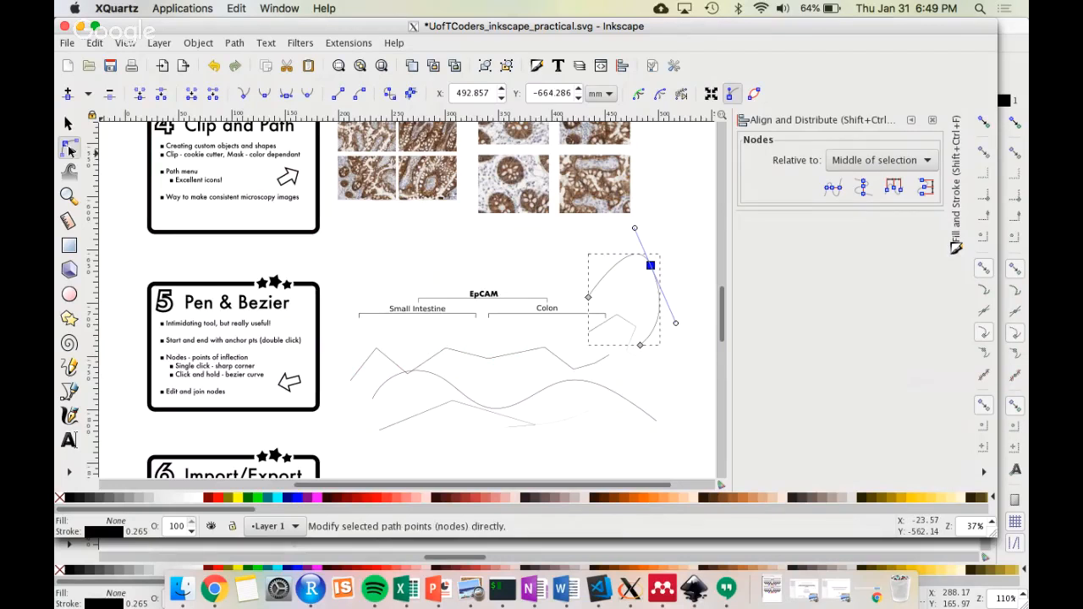
- Reshape the zigzag path below the EpCAM labels by moving three of its inner corner nodes, and deselect the nodes
click(443, 352)
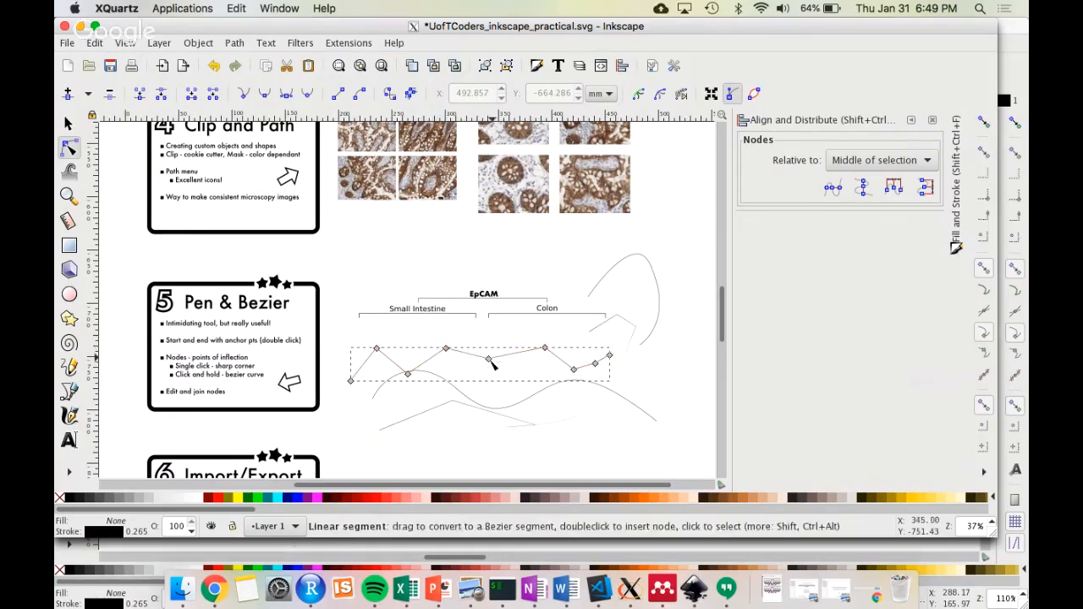
drag(493, 364, 457, 351)
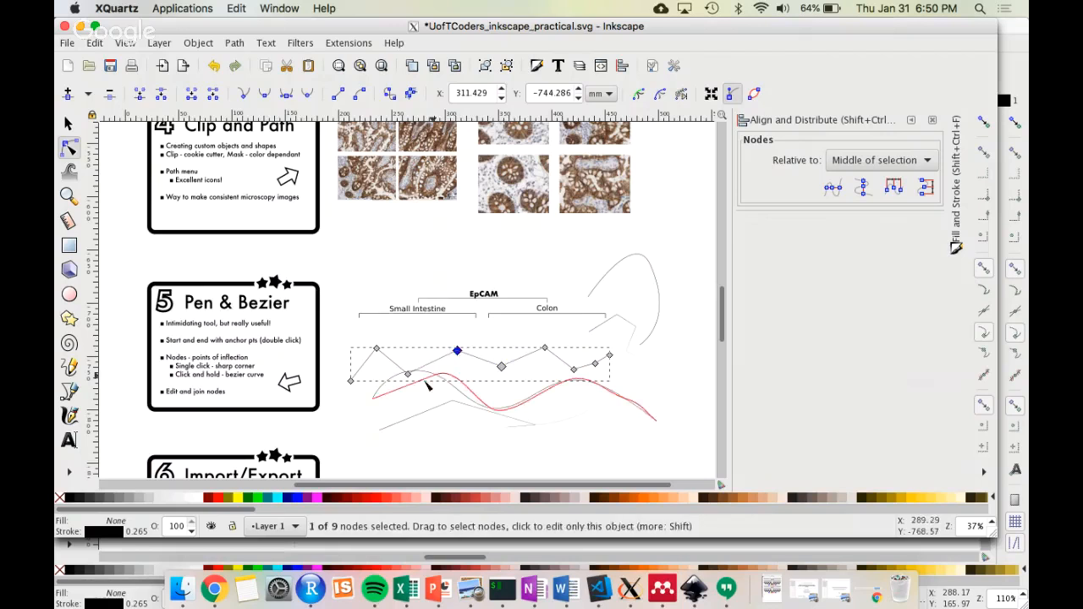
drag(407, 373, 376, 369)
scroll(393, 424, down, 10)
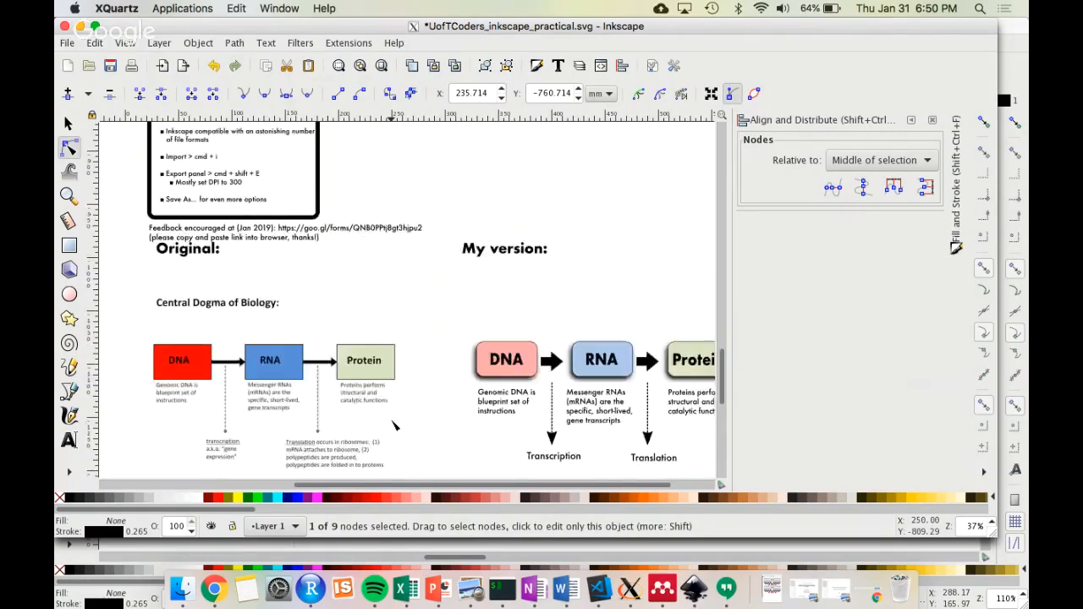
scroll(392, 425, up, 3)
click(497, 296)
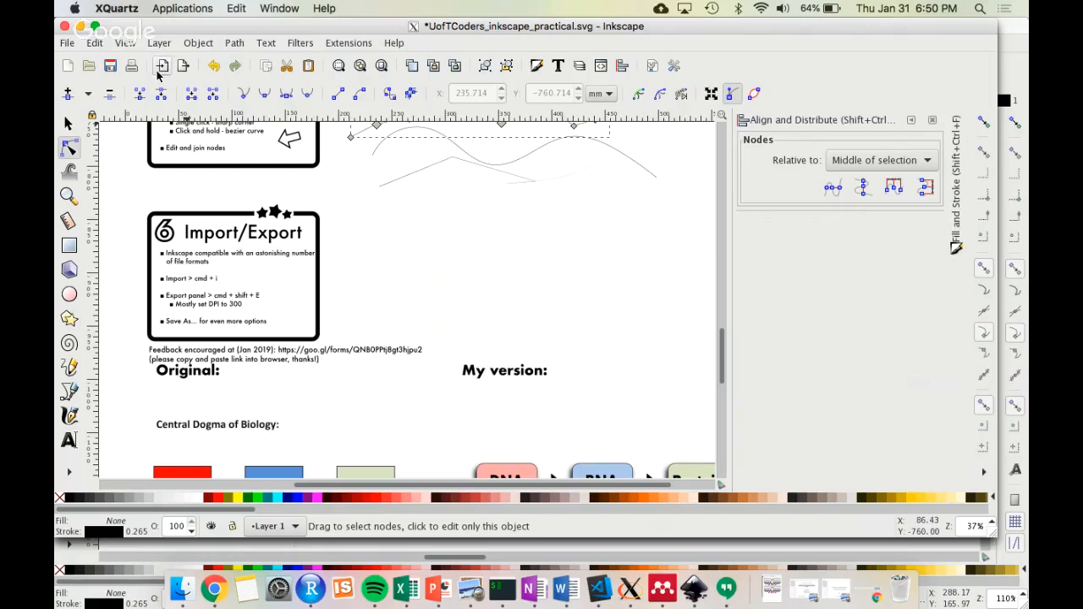
- Return to the Figure 1 page, open the save-a-copy dialog with Portable Document Format (*.pdf), and close it without saving
scroll(344, 182, up, 14)
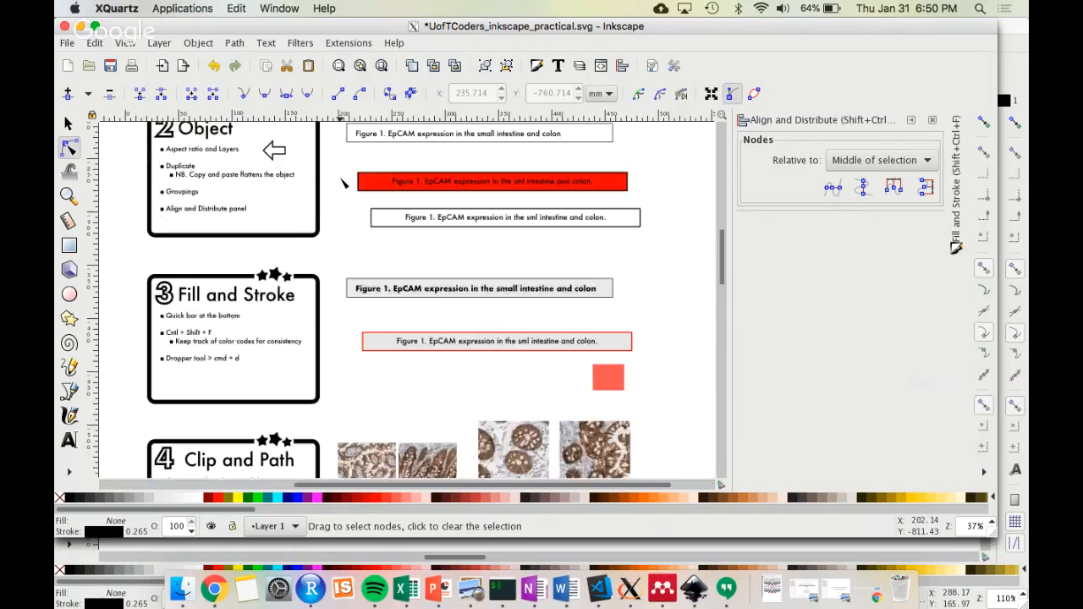
scroll(343, 182, up, 13)
scroll(343, 182, left, 2)
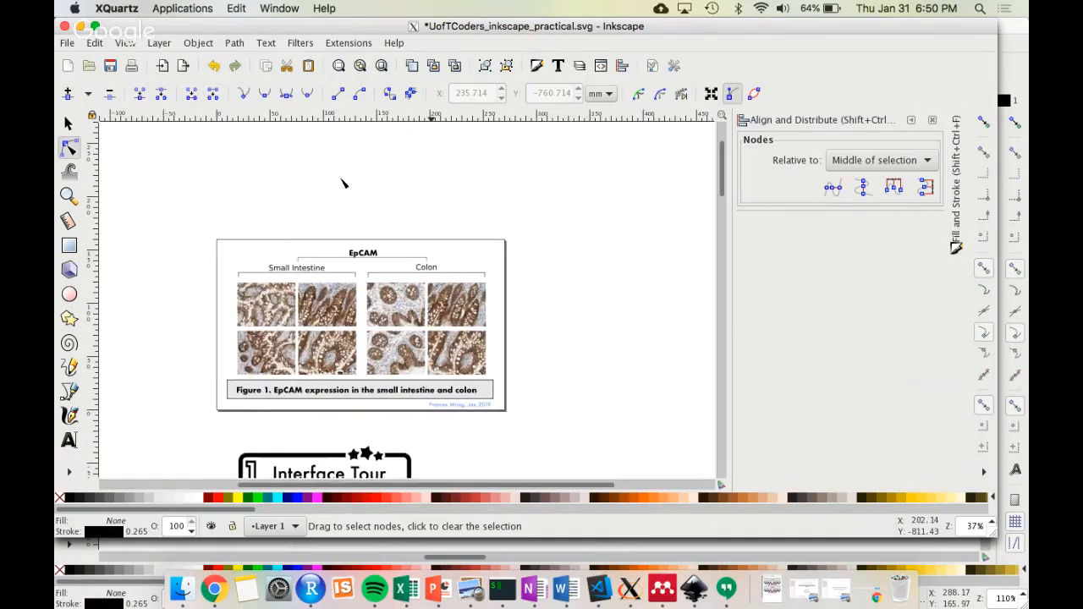
key(5)
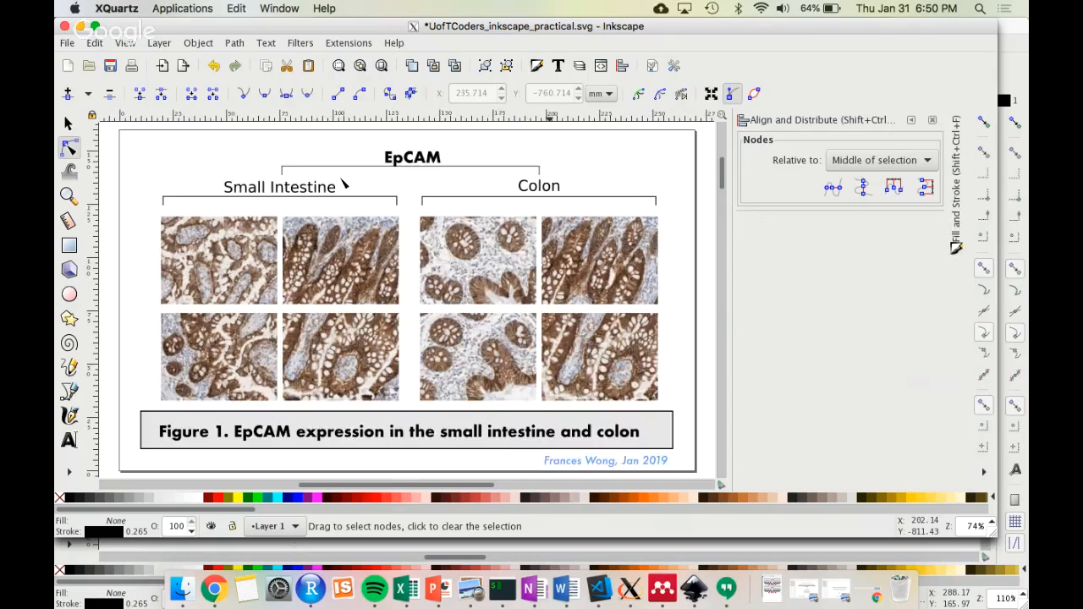
click(69, 125)
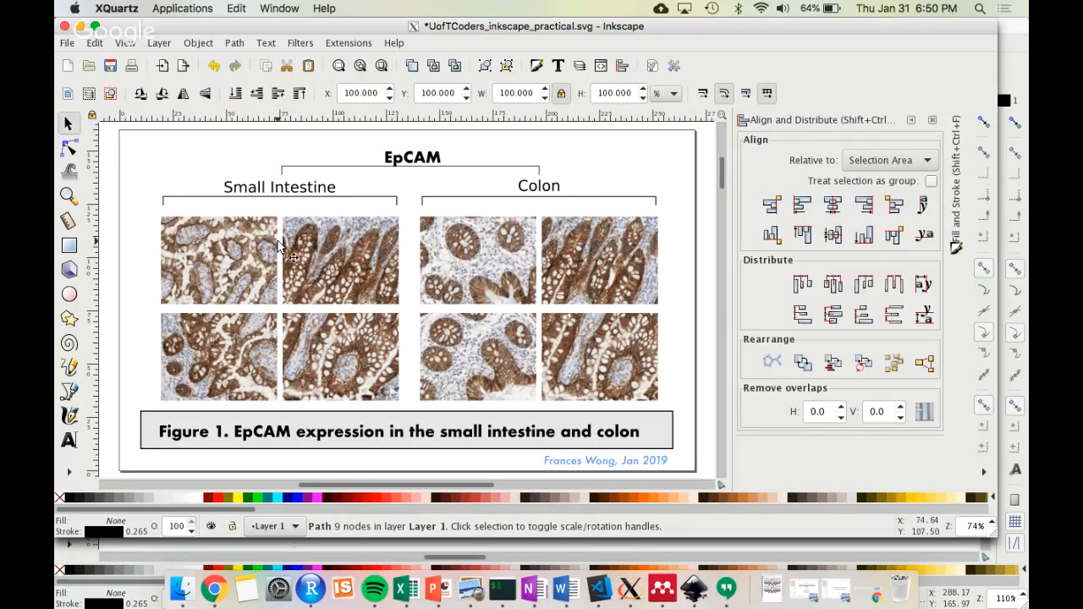
click(68, 43)
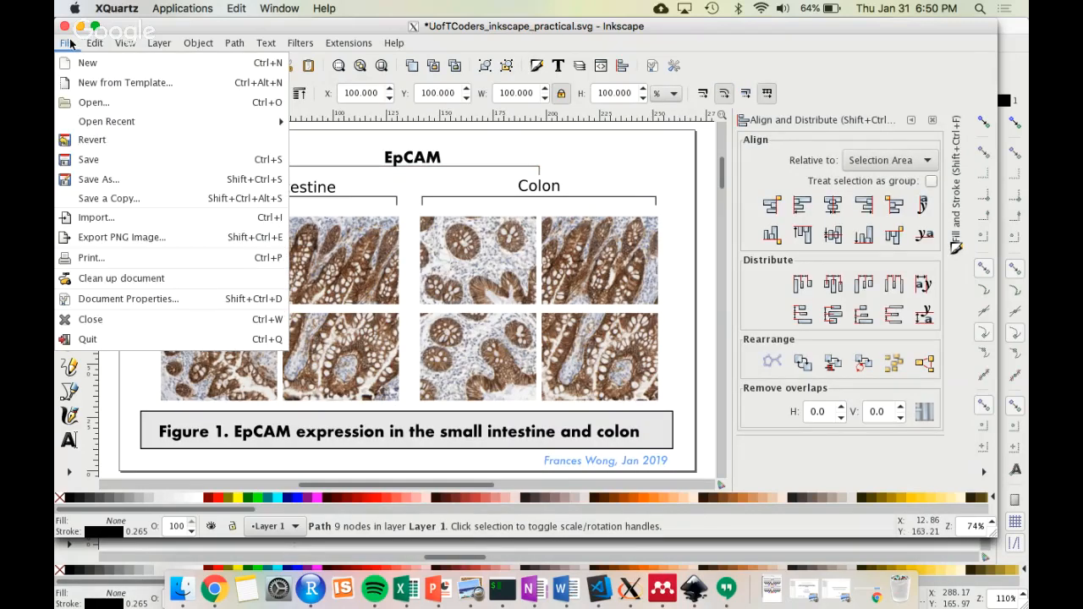
click(144, 197)
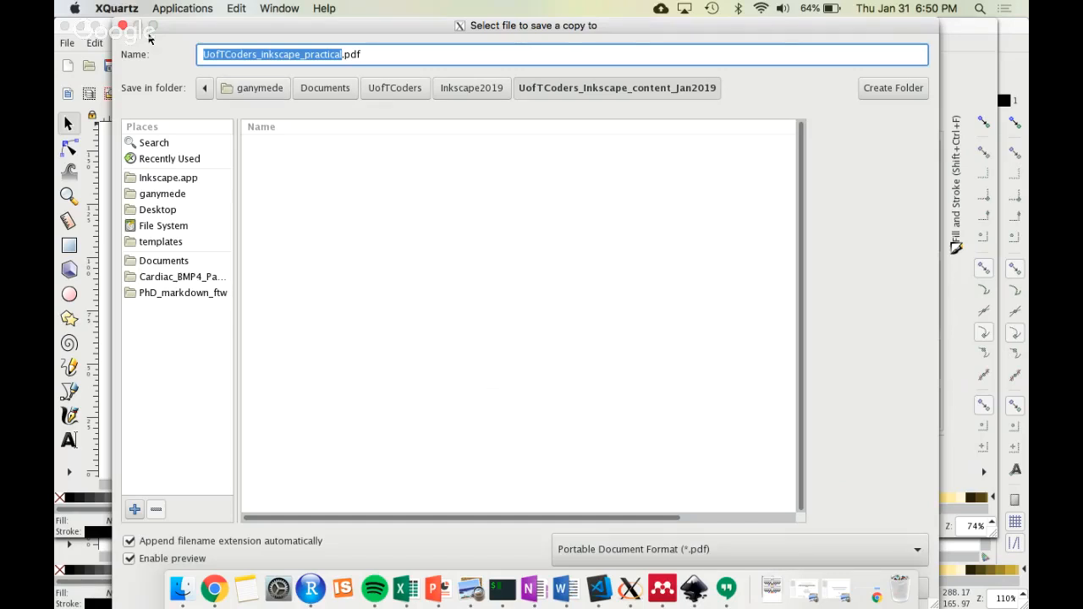
click(123, 25)
- Examine the page size, orientation and custom size settings in Document Properties, and close them unchanged
scroll(423, 258, down, 3)
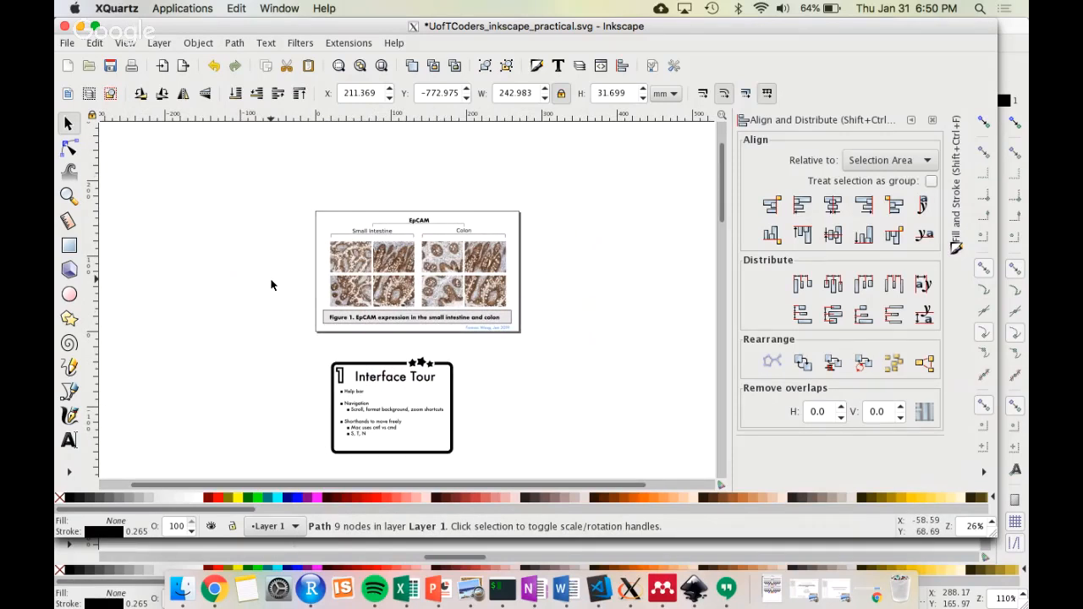
click(66, 42)
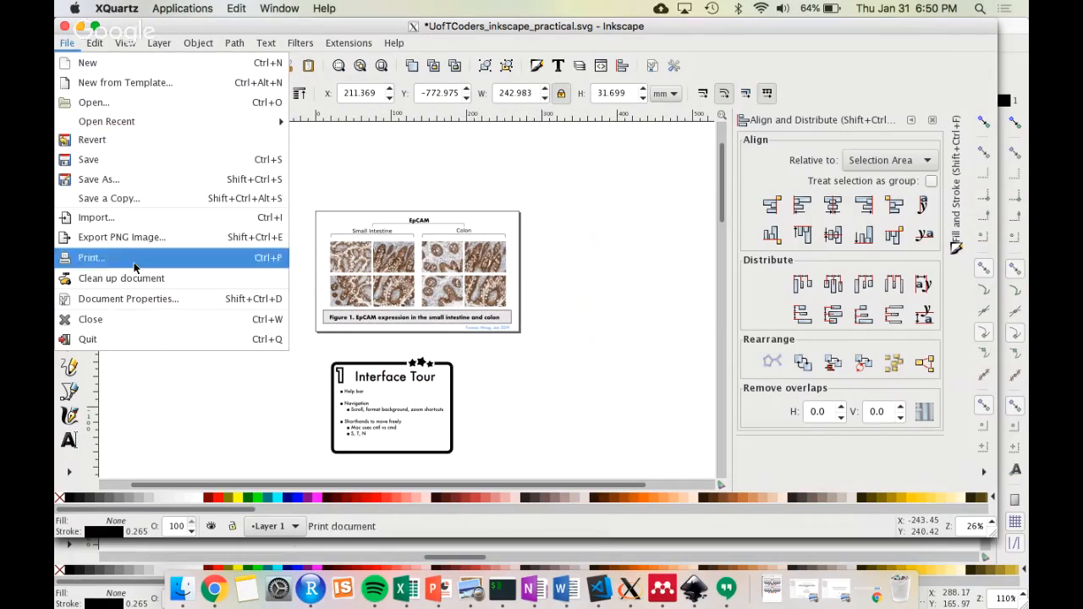
click(128, 299)
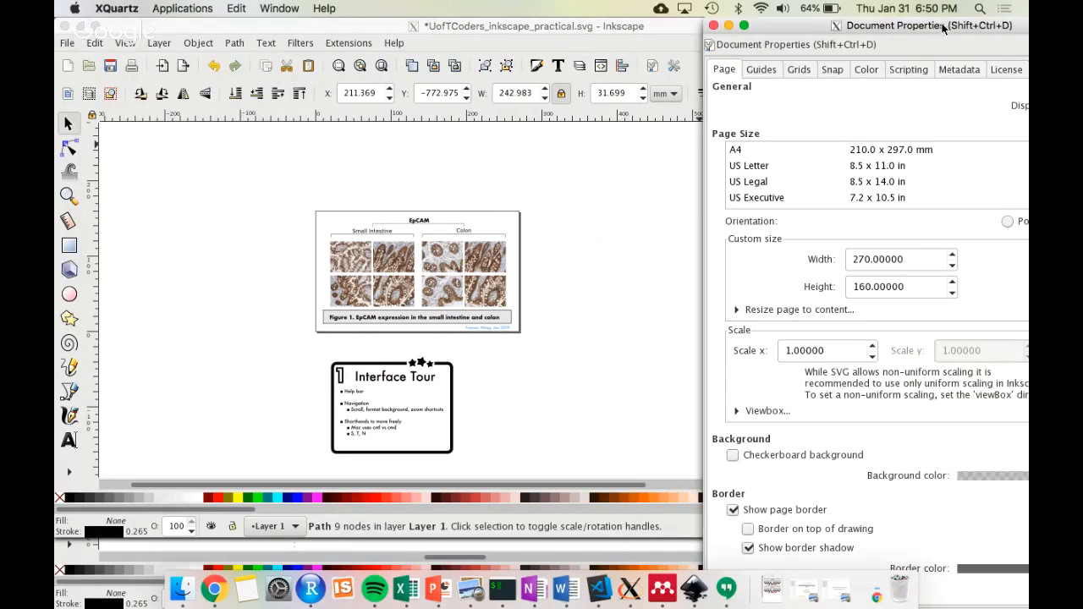
drag(943, 28, 747, 28)
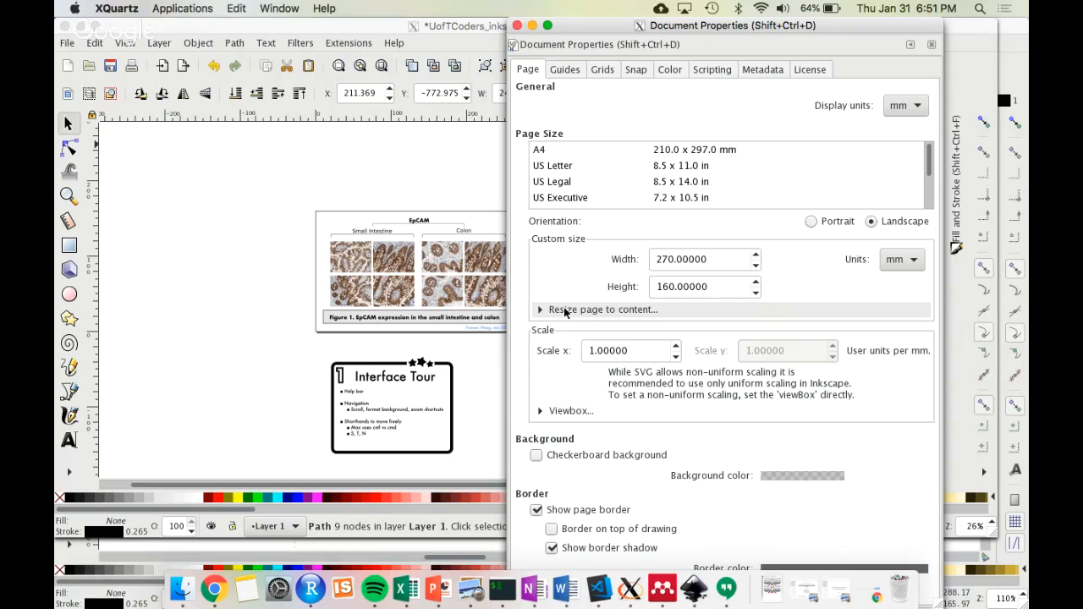
click(516, 25)
- Select the whole Figure 1 artwork and examine the Resize page to content options in Document Properties without applying them
drag(301, 180, 546, 345)
click(67, 42)
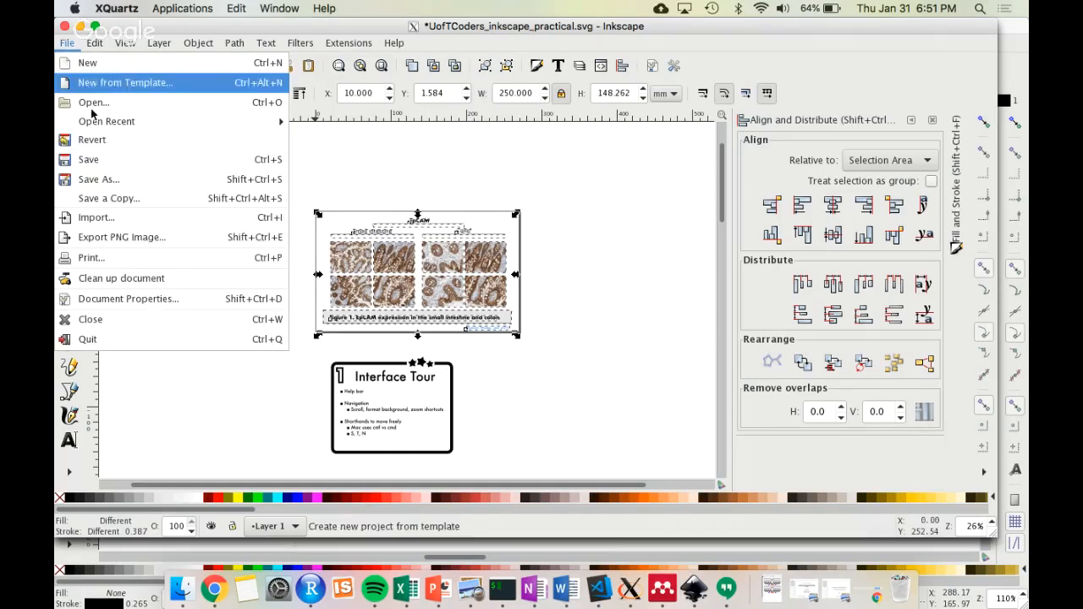
click(125, 299)
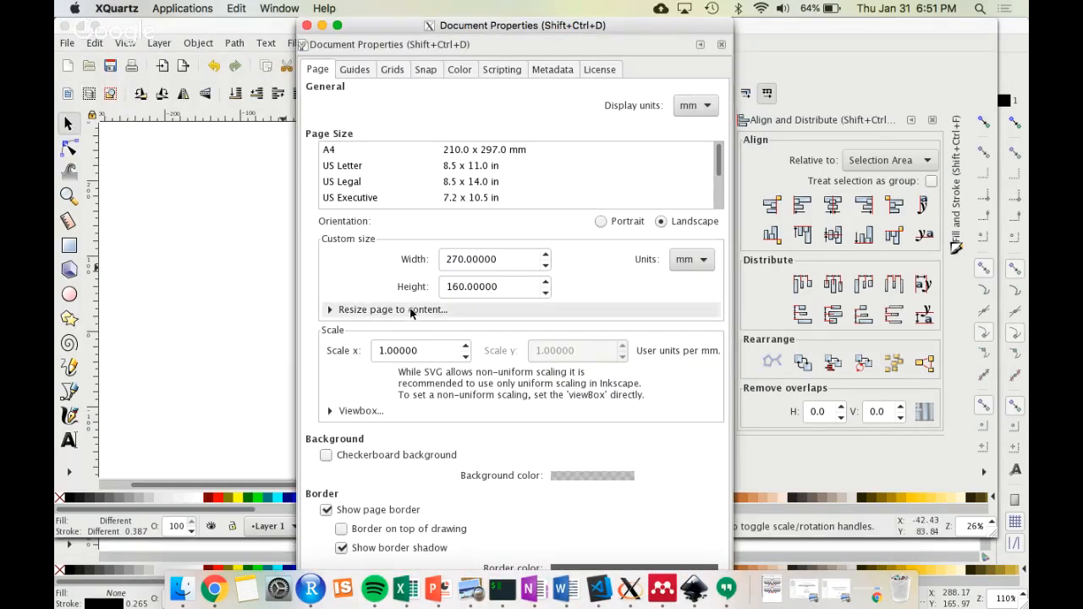
click(490, 311)
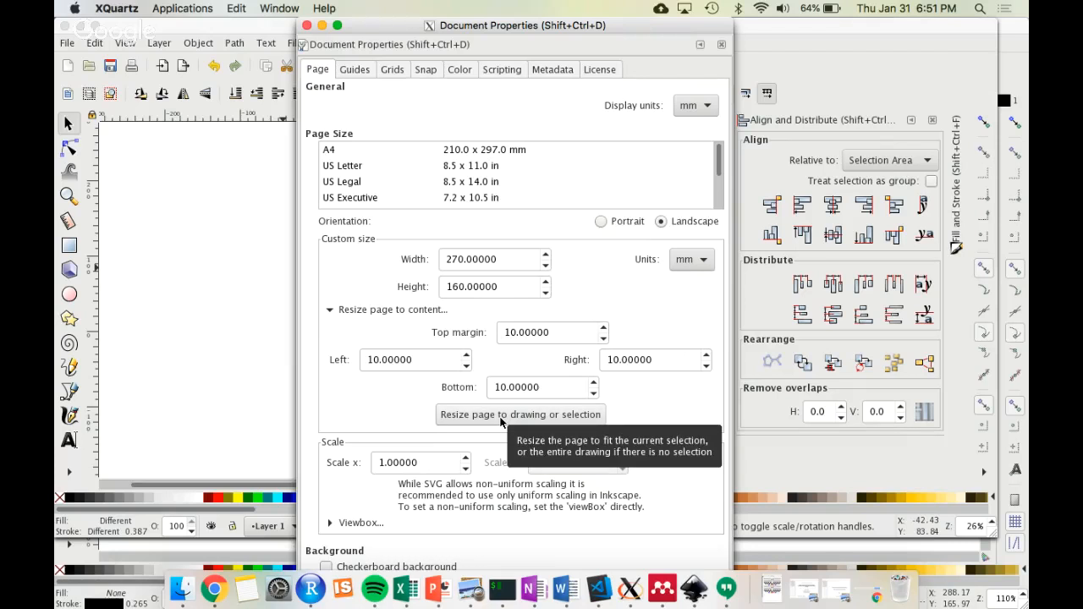
click(308, 26)
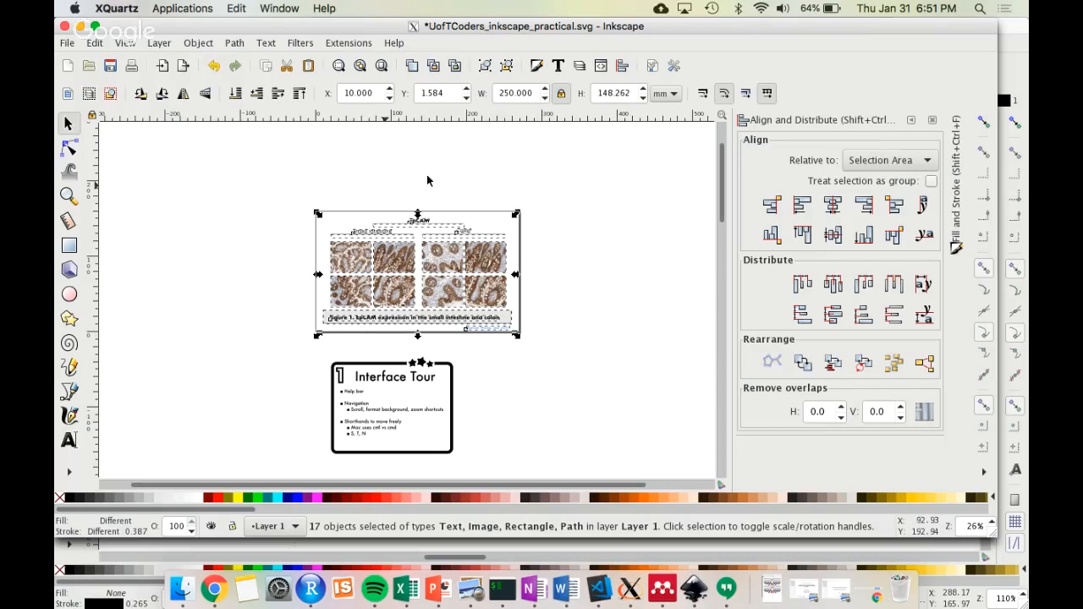
- Reselect all of the Figure 1 artwork and open the PNG export settings for it
click(539, 201)
drag(539, 195, 299, 345)
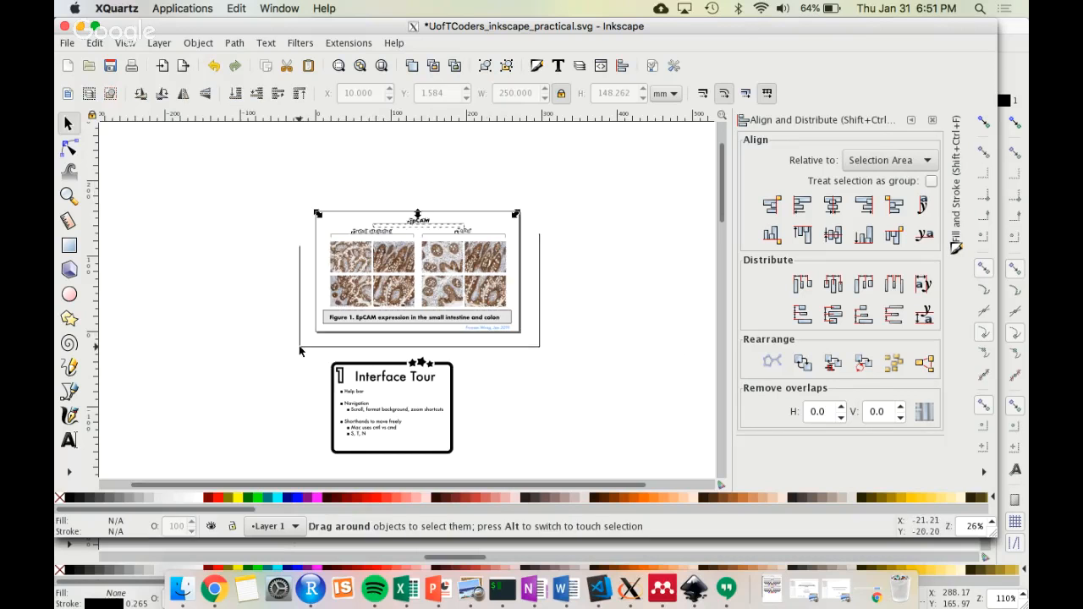
click(68, 43)
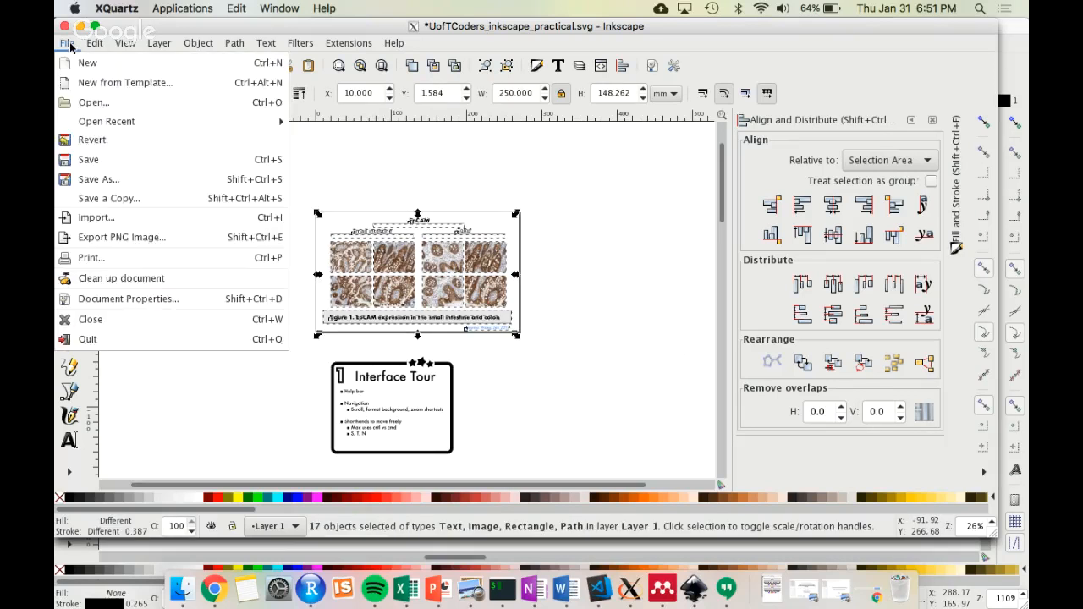
click(133, 238)
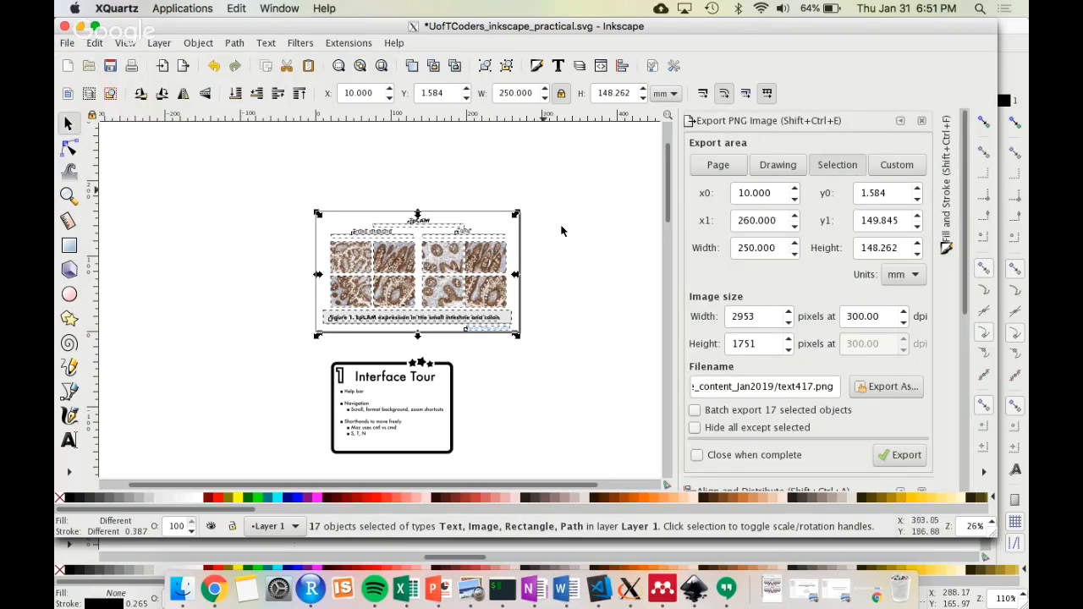
- Try the Page and Drawing export areas, deselecting the artwork in between, and set the export area to Custom
click(728, 168)
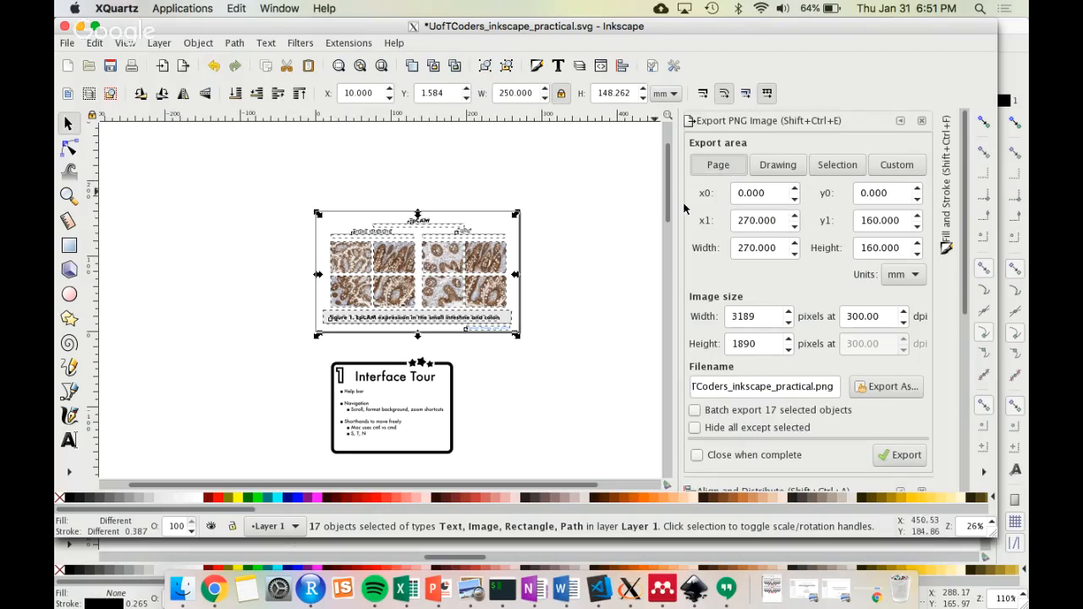
click(550, 225)
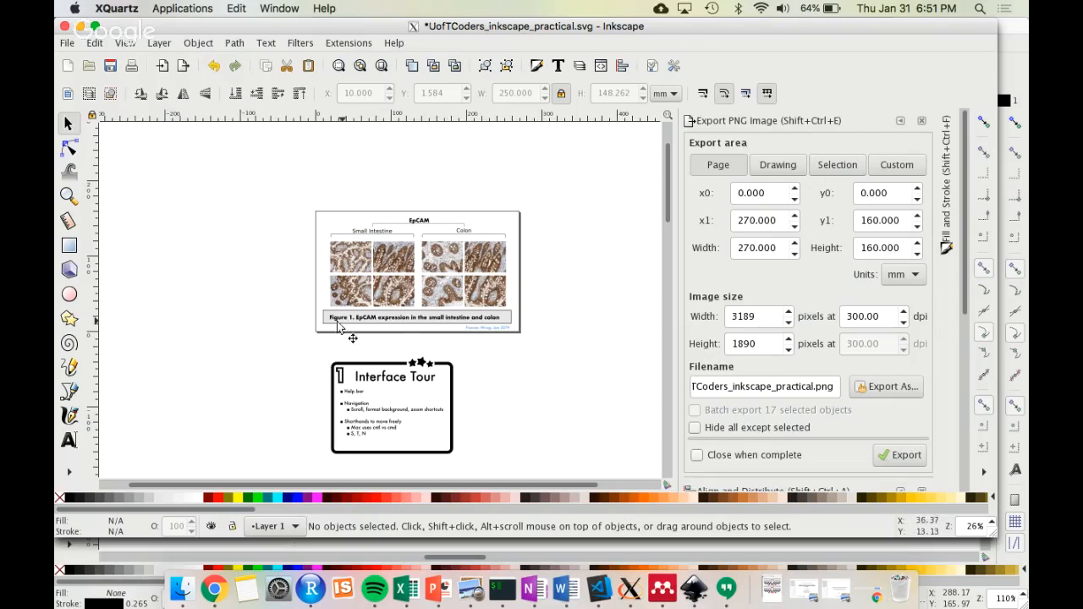
click(771, 168)
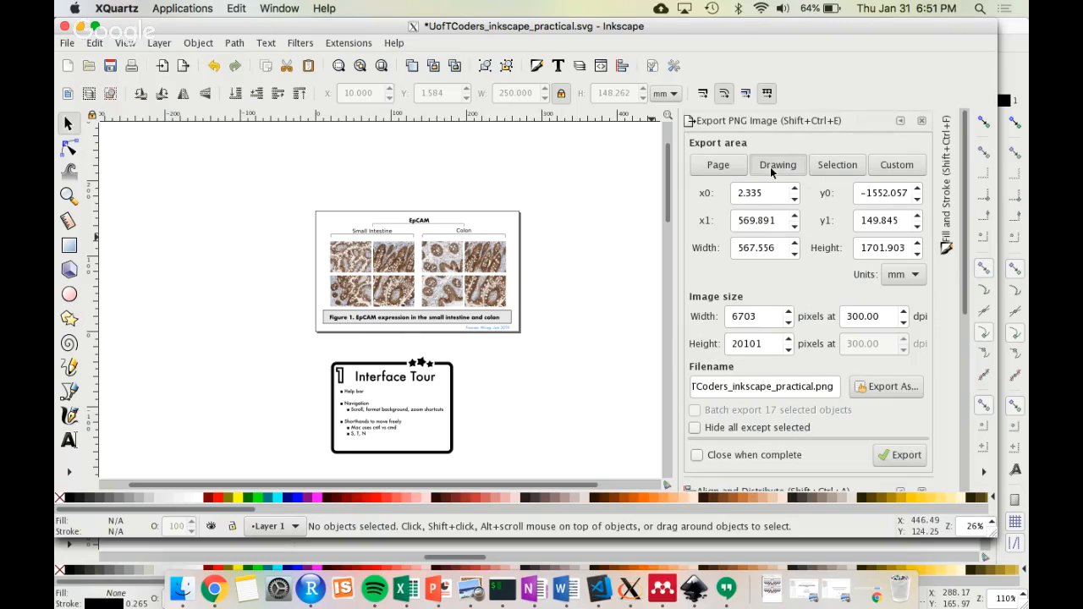
click(896, 165)
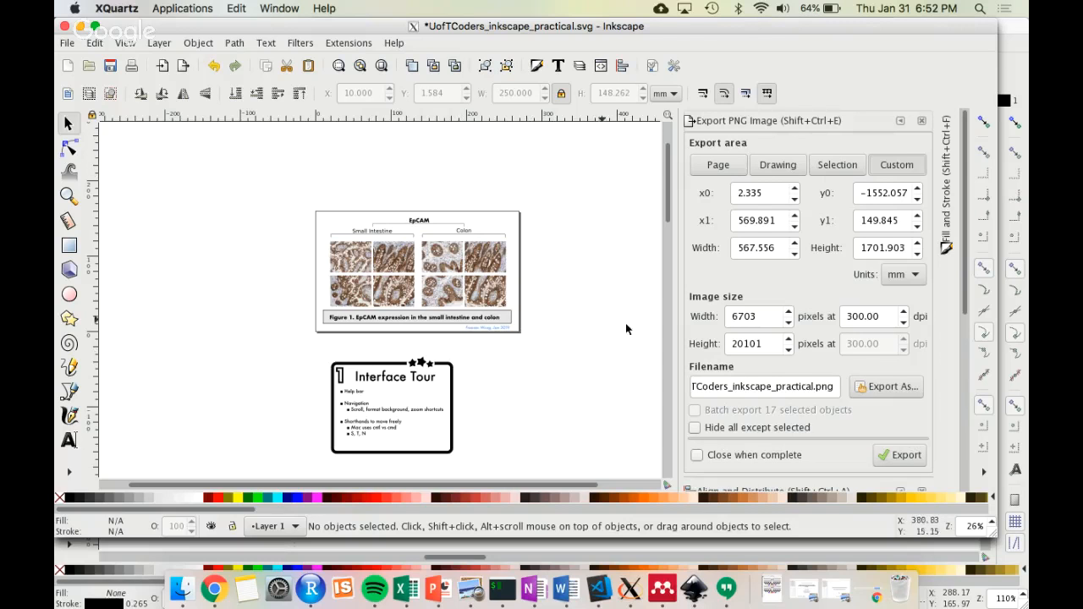
- Examine the Central Dogma of Biology exercise, selecting the original image and the RNA and Protein parts of My version, and deselect them
scroll(631, 329, down, 1)
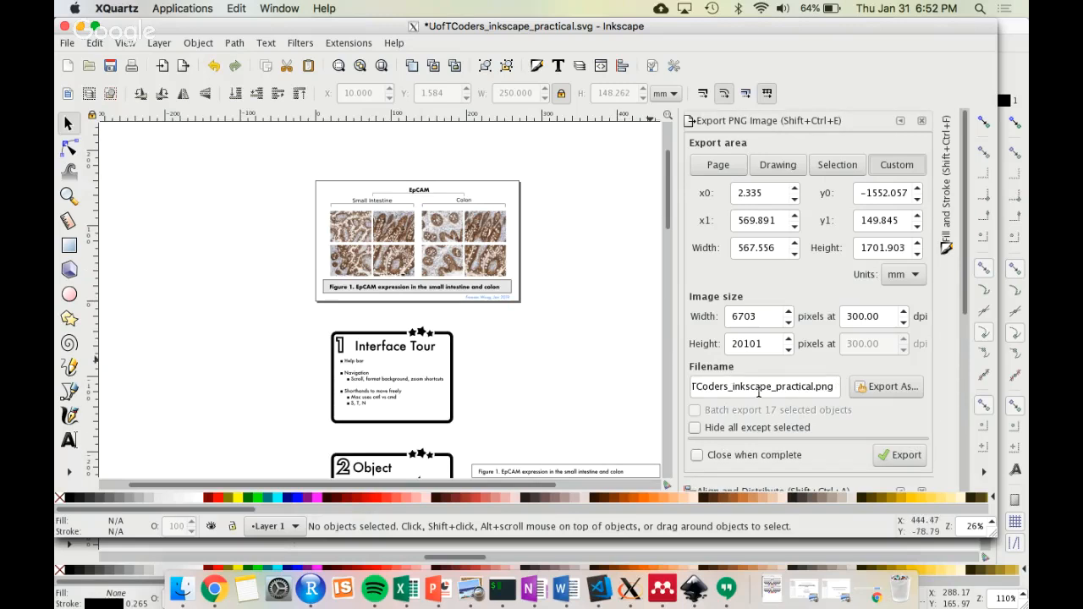
scroll(557, 386, down, 10)
scroll(557, 389, up, 9)
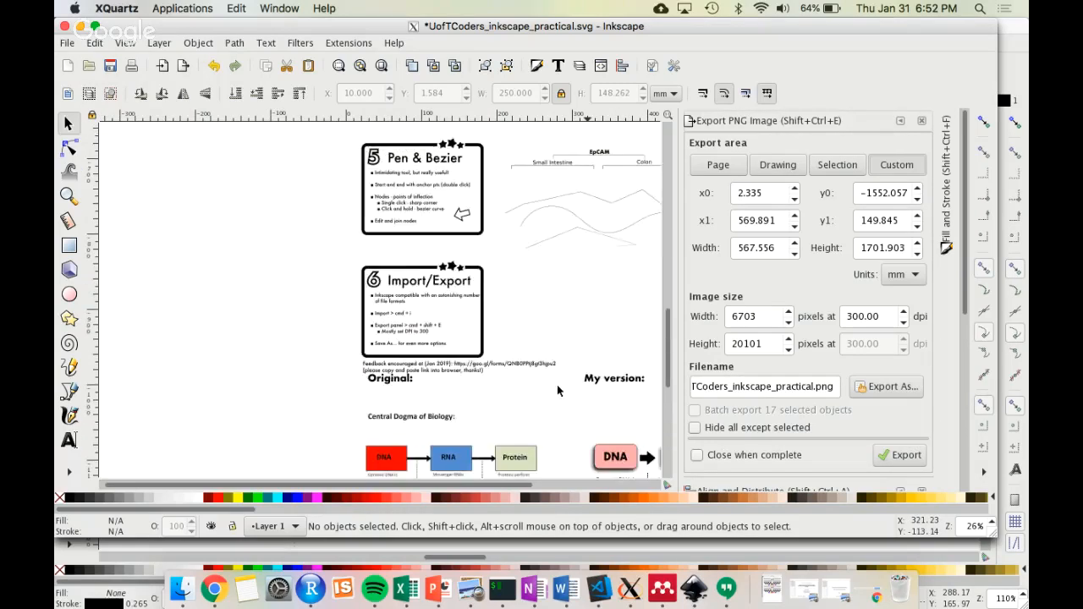
scroll(557, 390, down, 8)
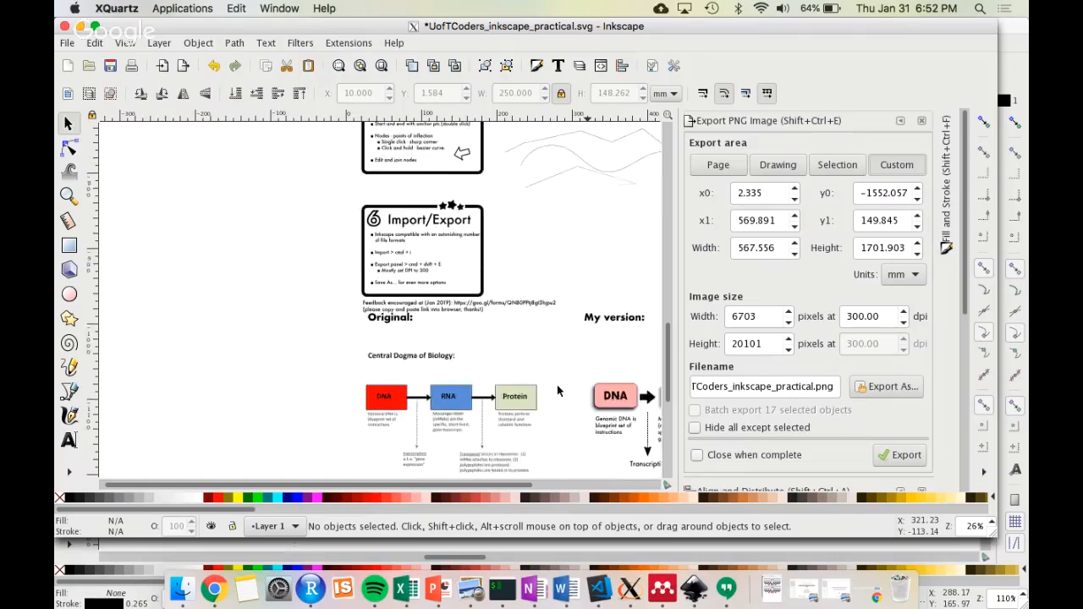
scroll(557, 390, right, 5)
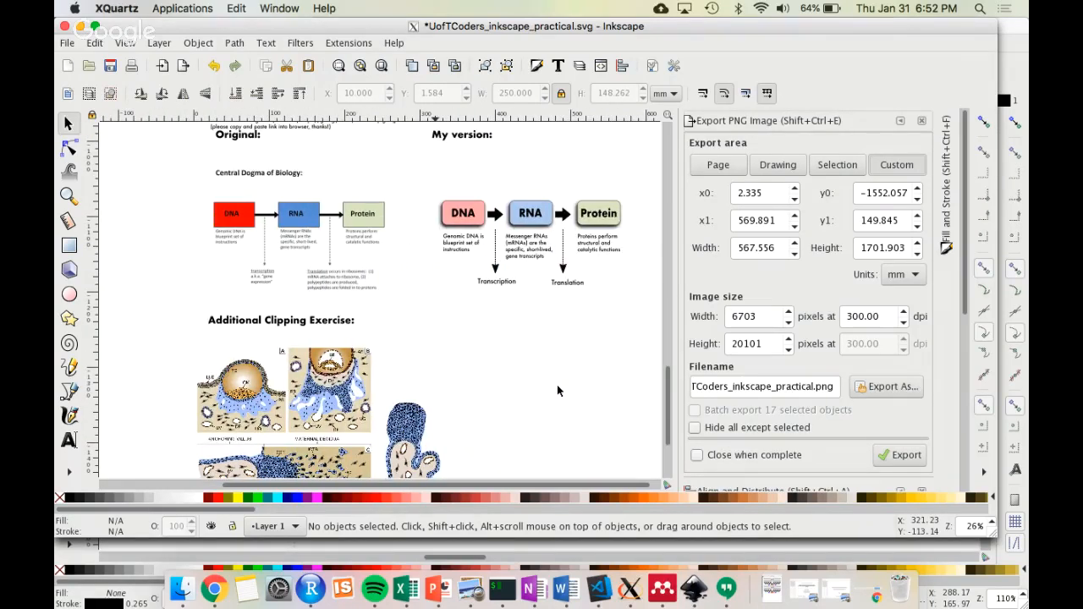
scroll(556, 390, up, 3)
scroll(556, 390, right, 1)
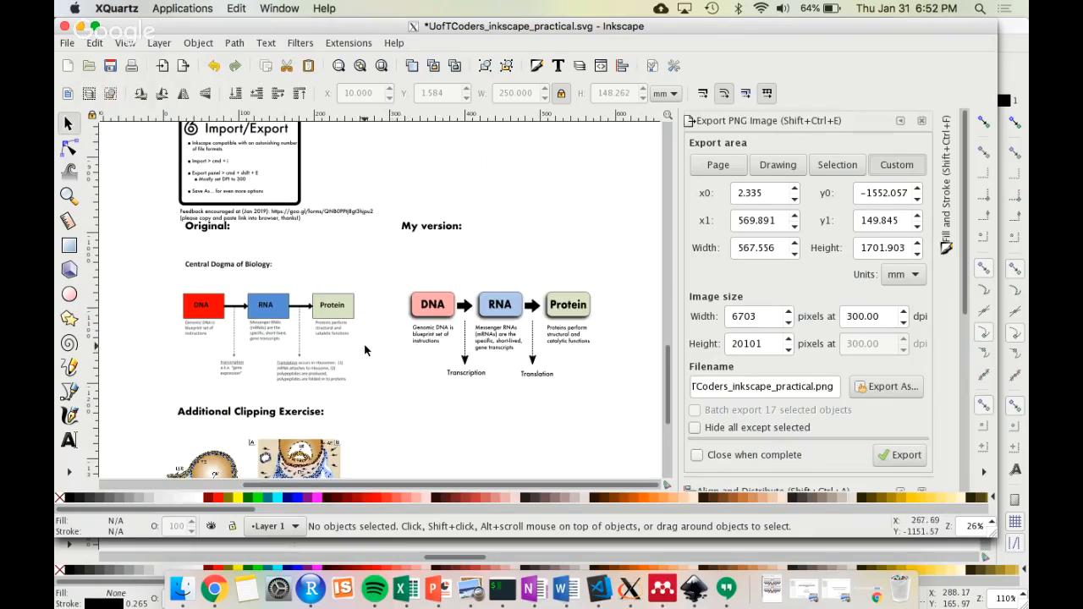
click(321, 330)
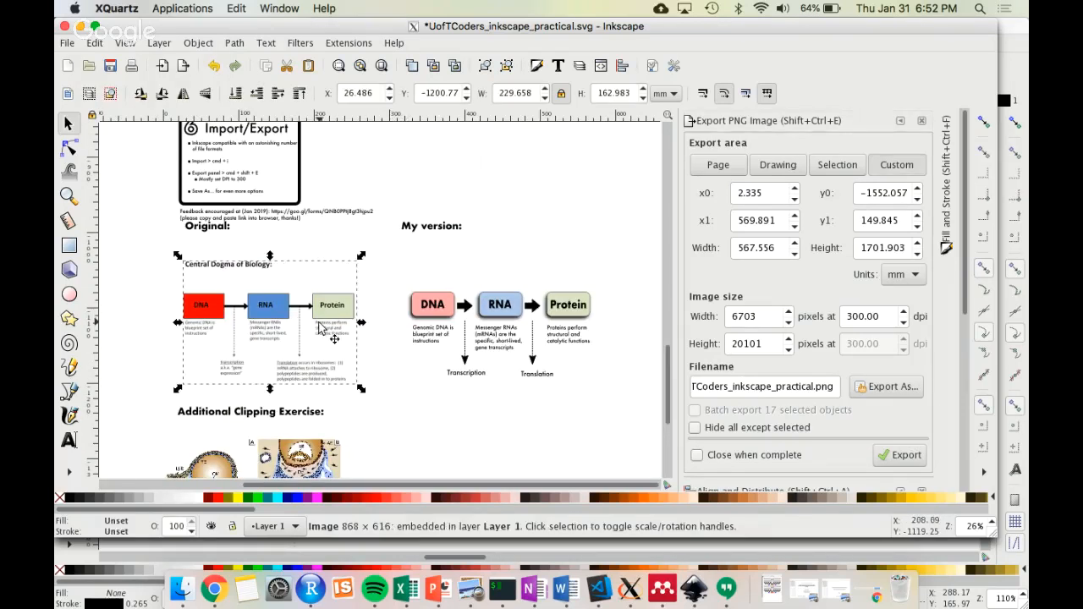
shift+click(484, 304)
shift+click(584, 309)
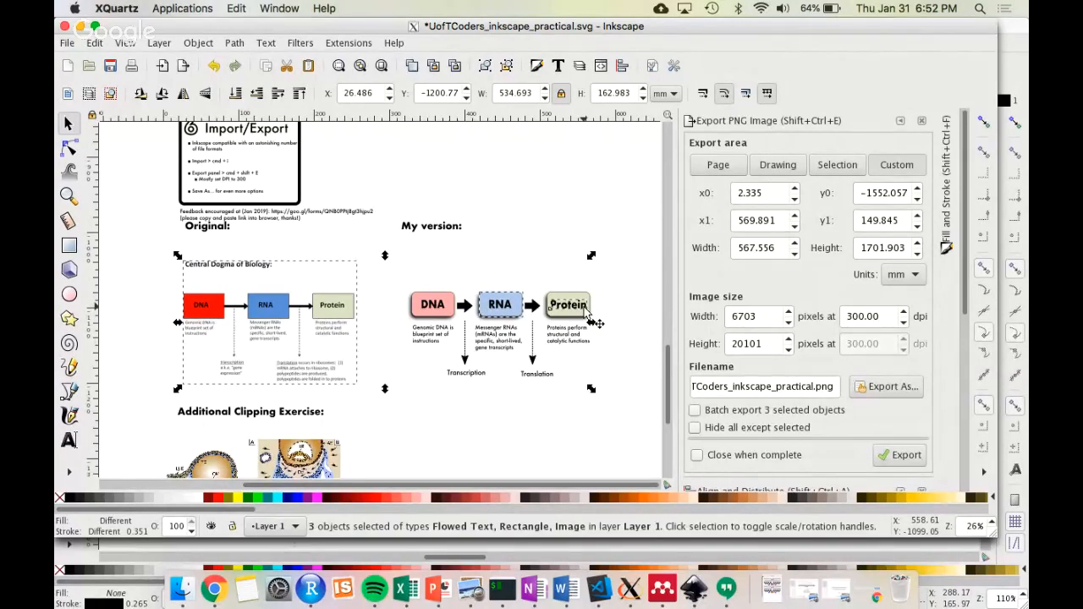
key(3)
click(512, 210)
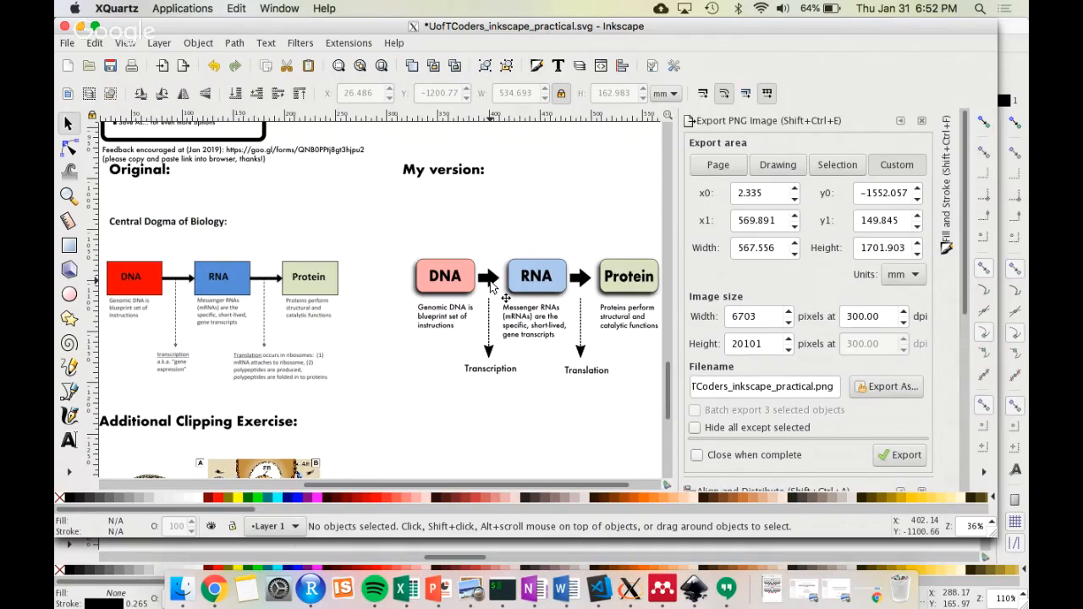
- Move the clipped villus cutout further right of the Additional Clipping Exercise figure, to about X 310 mm, Y -1484 mm
scroll(494, 286, down, 8)
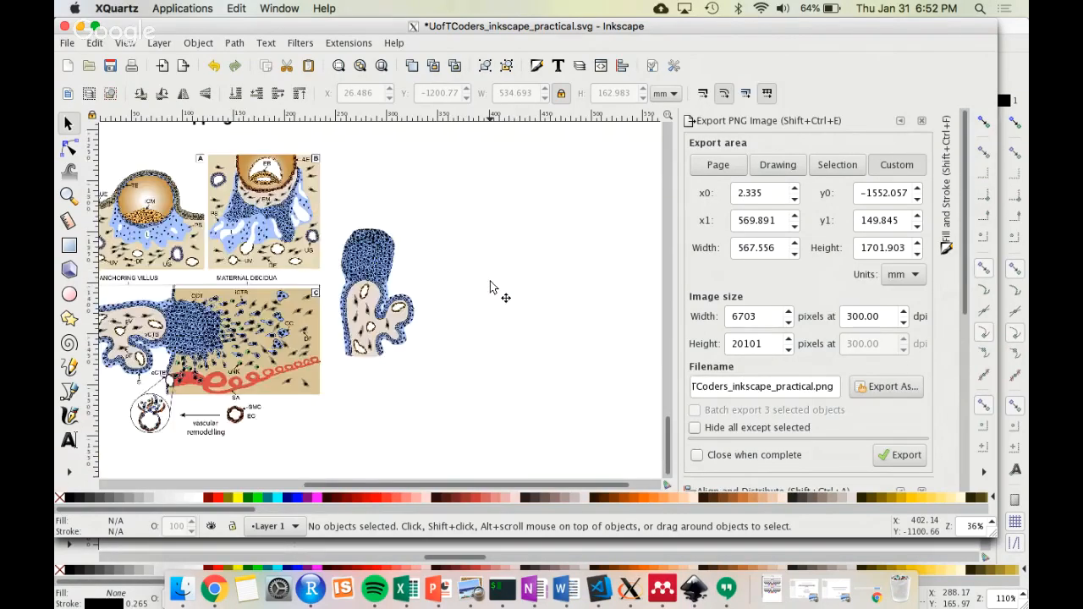
drag(458, 311, 514, 321)
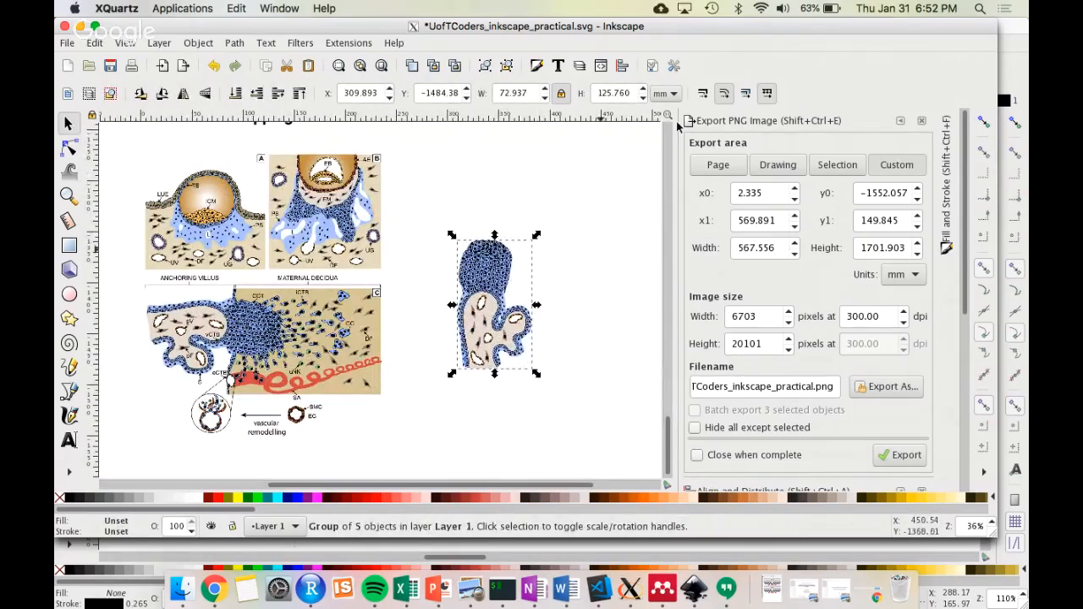
- Minimize the Export PNG Image and Align and Distribute dialogs and deselect the villus cutout
click(900, 121)
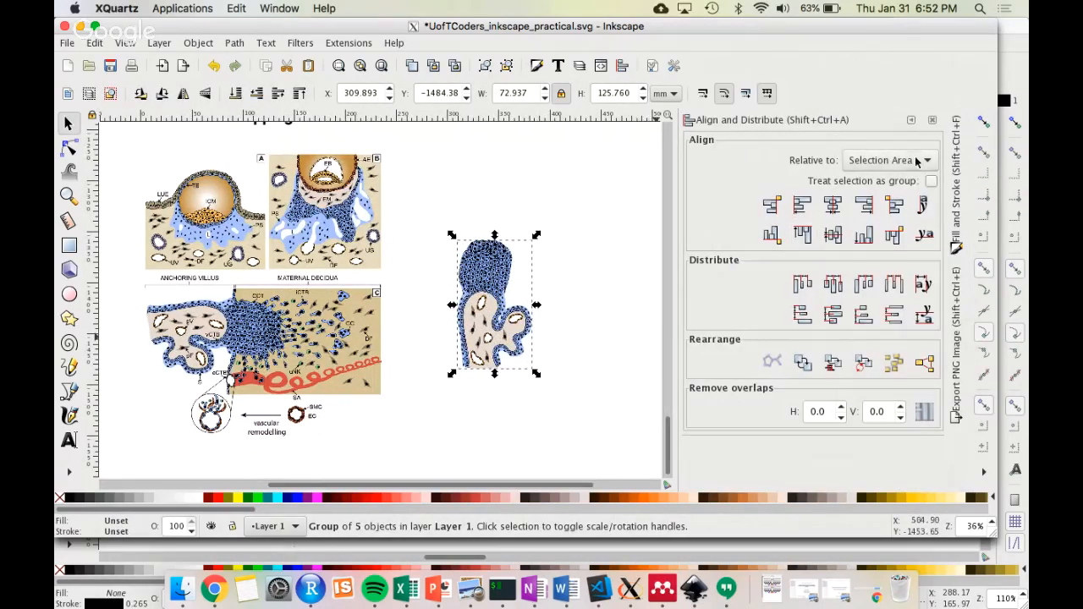
click(911, 120)
click(620, 329)
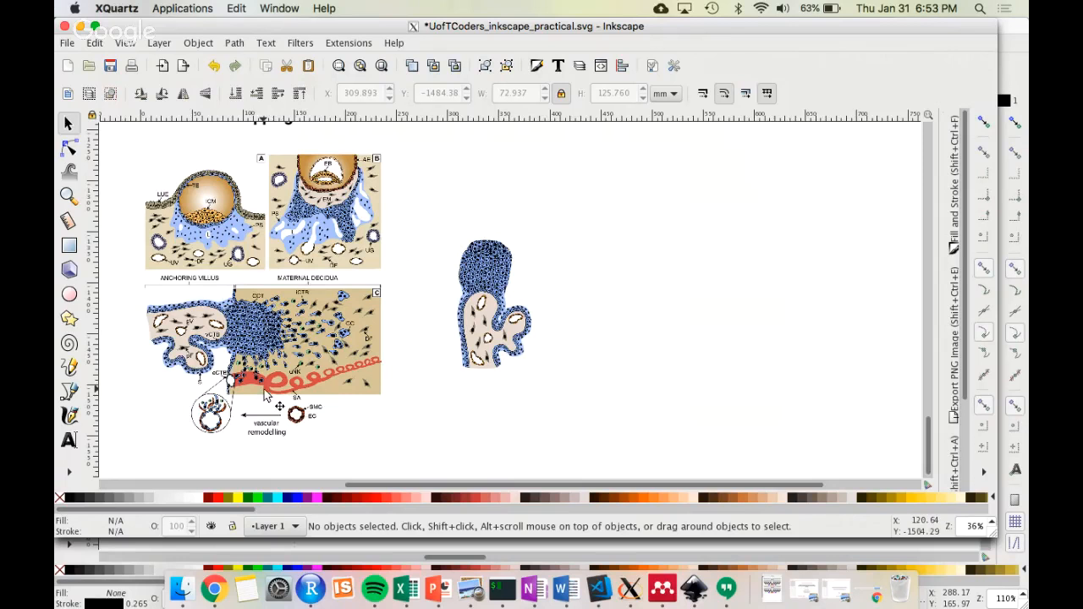
- Select the villus cutout and check which clip and group commands are available for it, without applying any
click(485, 319)
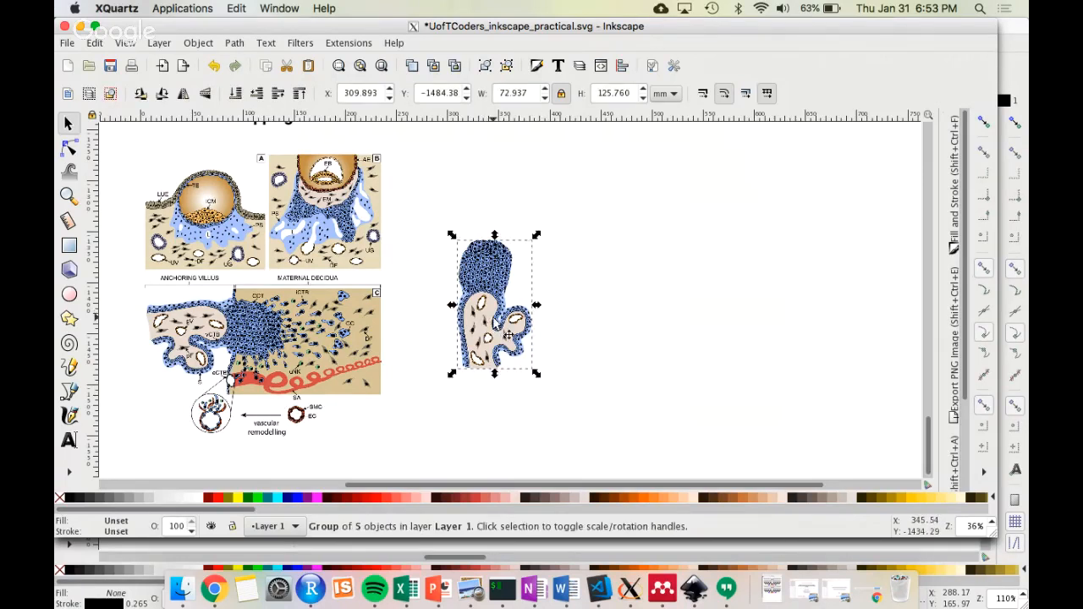
right_click(488, 321)
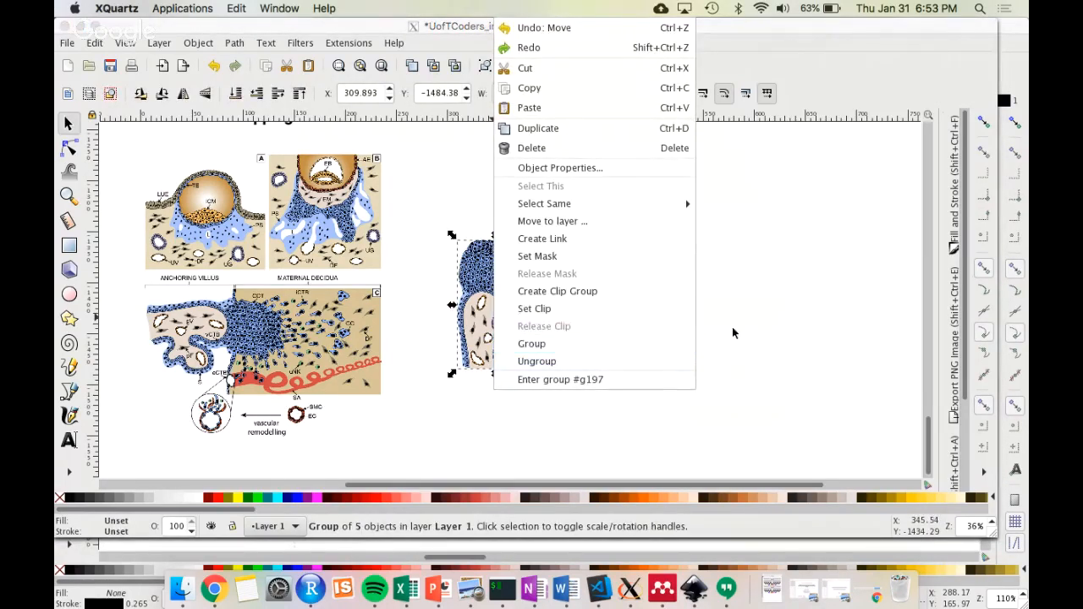
click(485, 347)
right_click(499, 322)
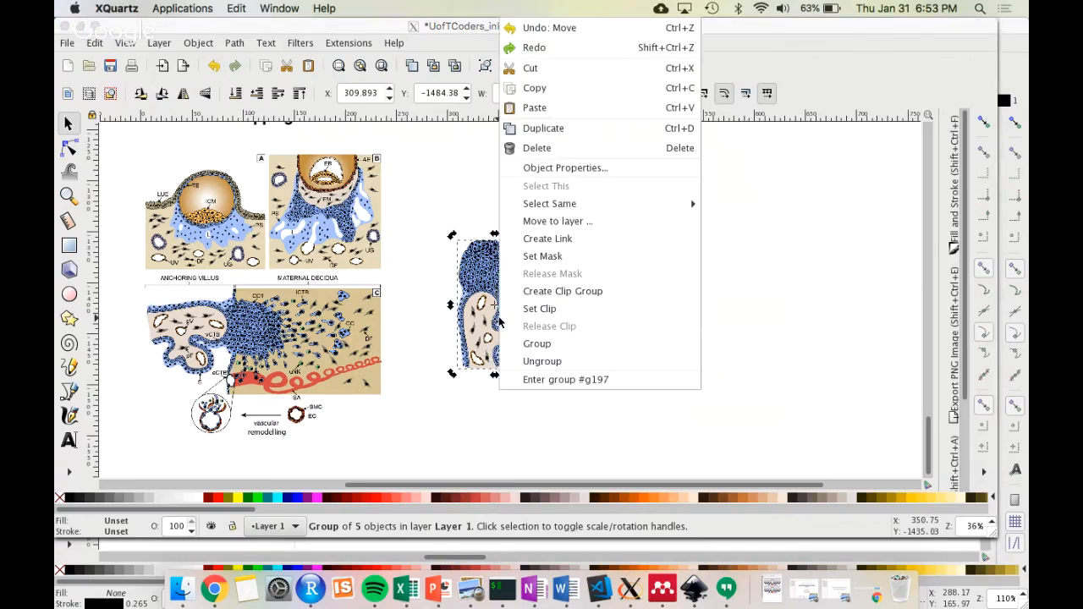
click(772, 312)
- Draw a closed Pen tool outline, about 135 by 73 mm, around the anchoring villus and its blue cell column in panel C
click(70, 390)
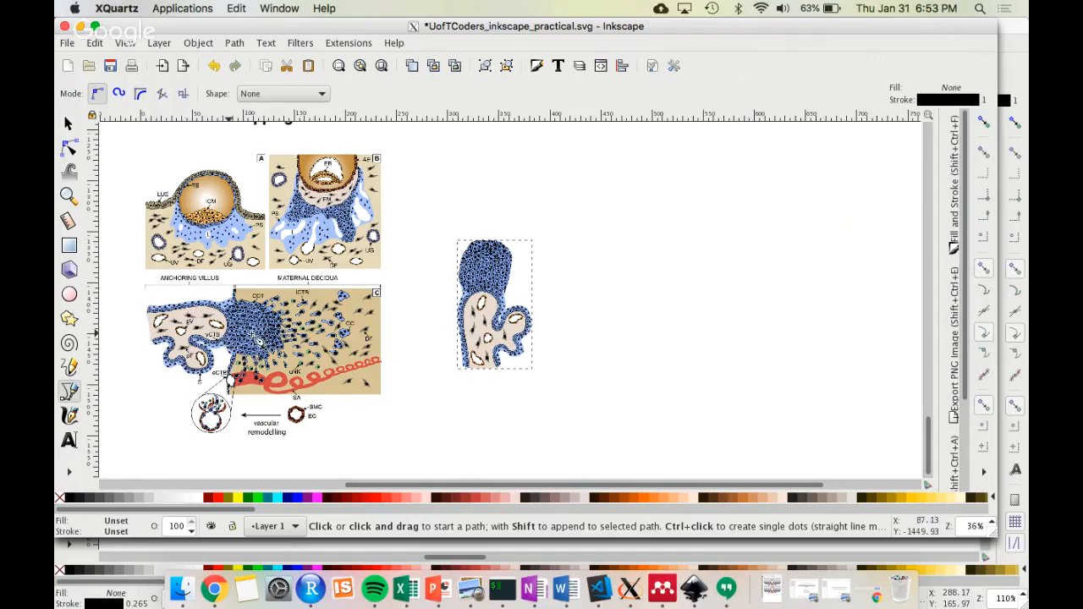
key(Escape)
key(s)
click(281, 345)
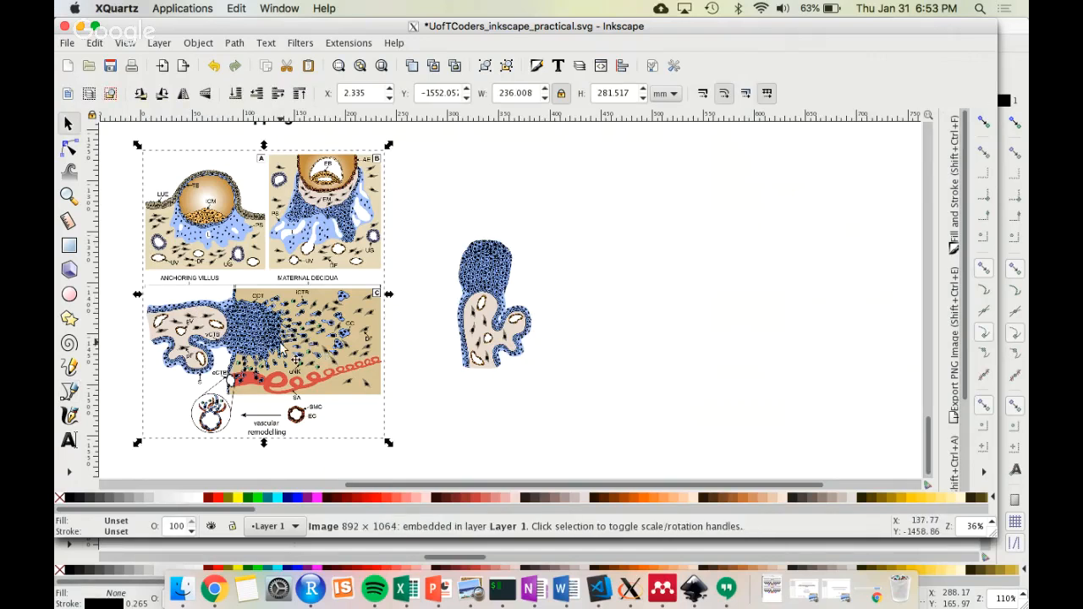
key(3)
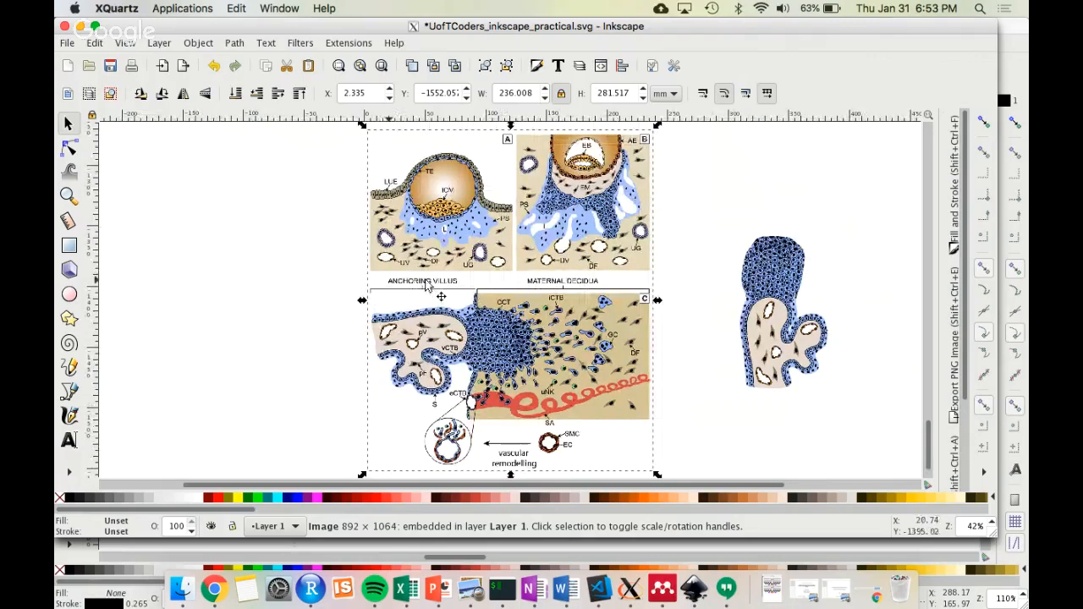
key(b)
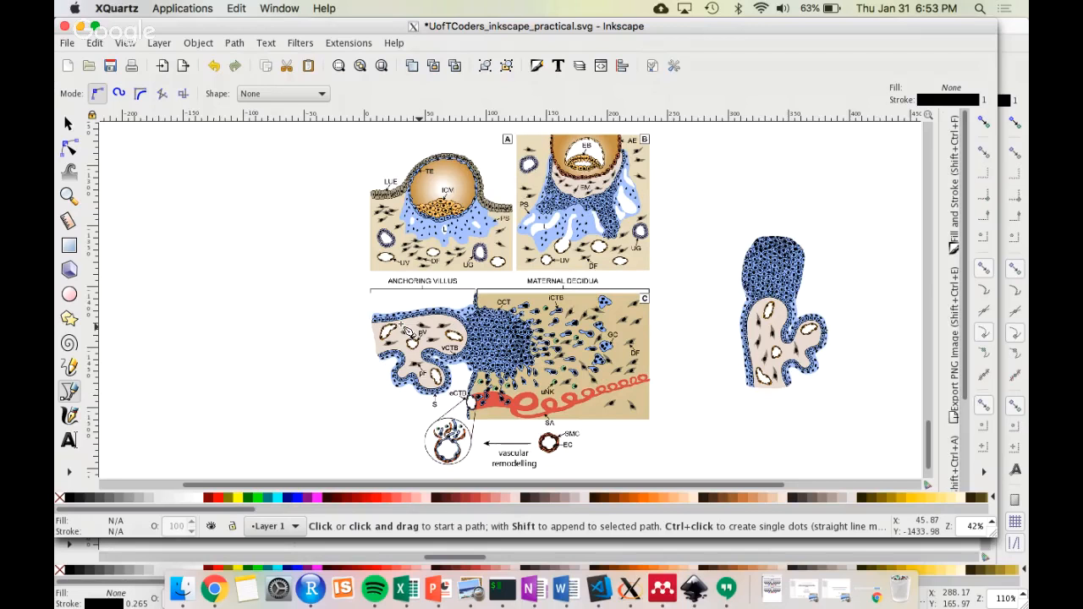
click(376, 317)
click(468, 306)
click(521, 318)
click(526, 369)
click(475, 373)
click(445, 362)
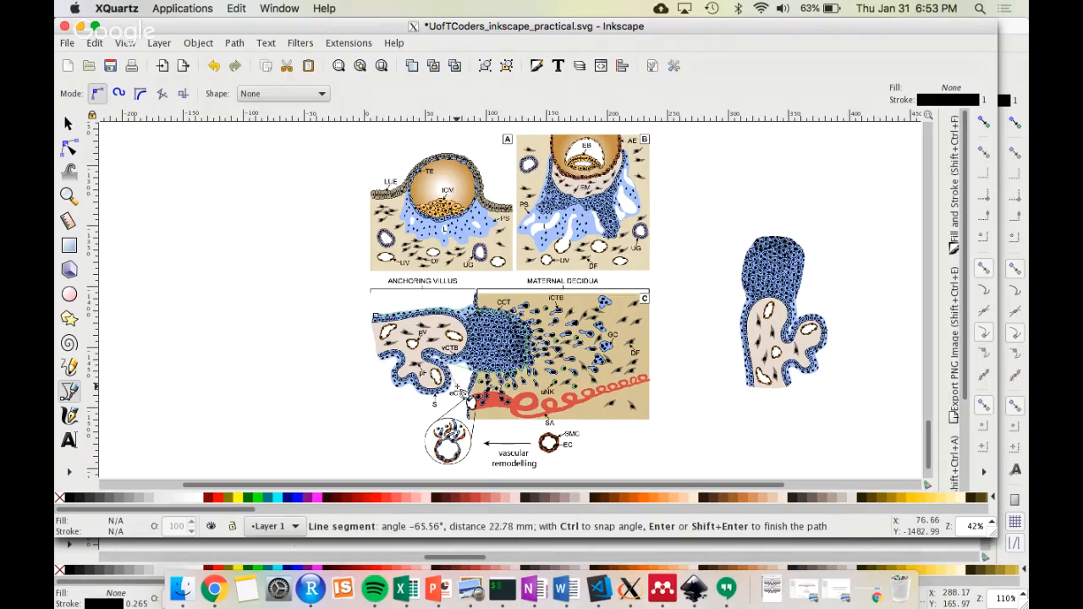
click(433, 399)
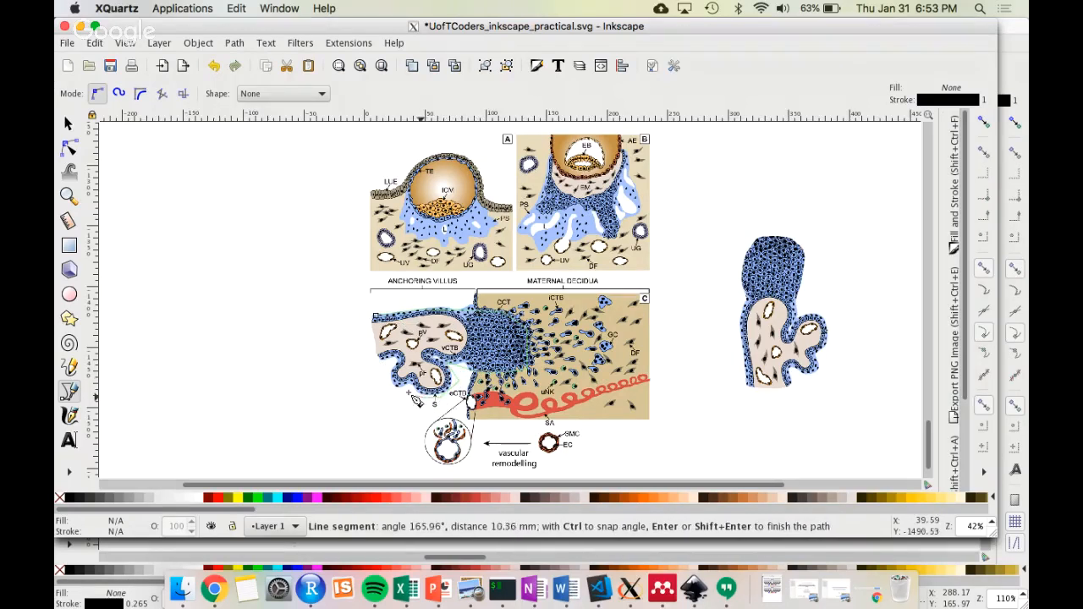
click(410, 395)
click(383, 369)
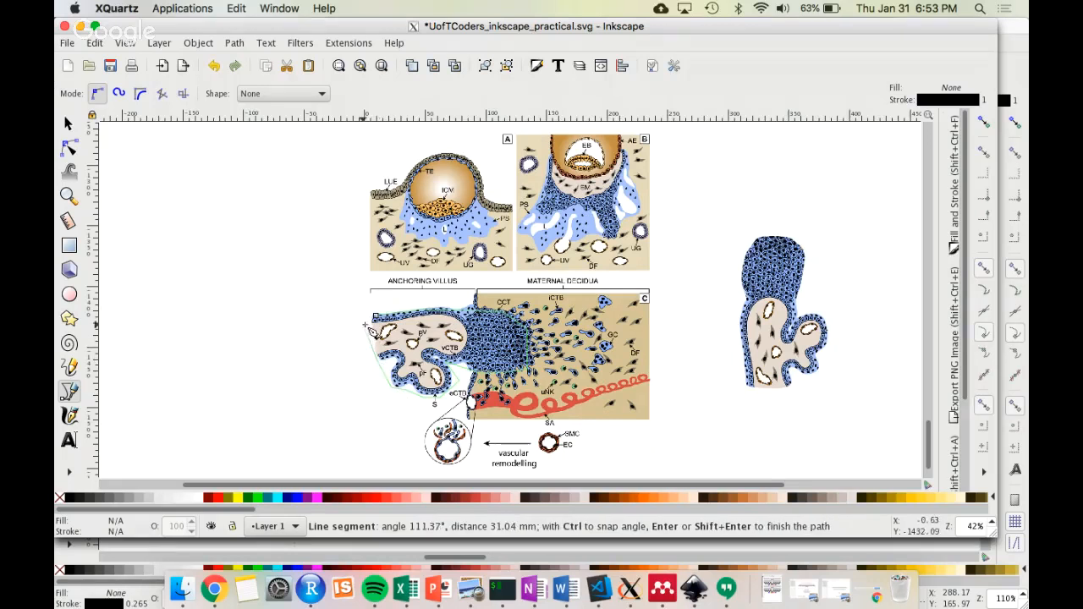
click(374, 318)
- Select the drawn outline together with the figure image and clip the image to the outline with Set Clip
key(s)
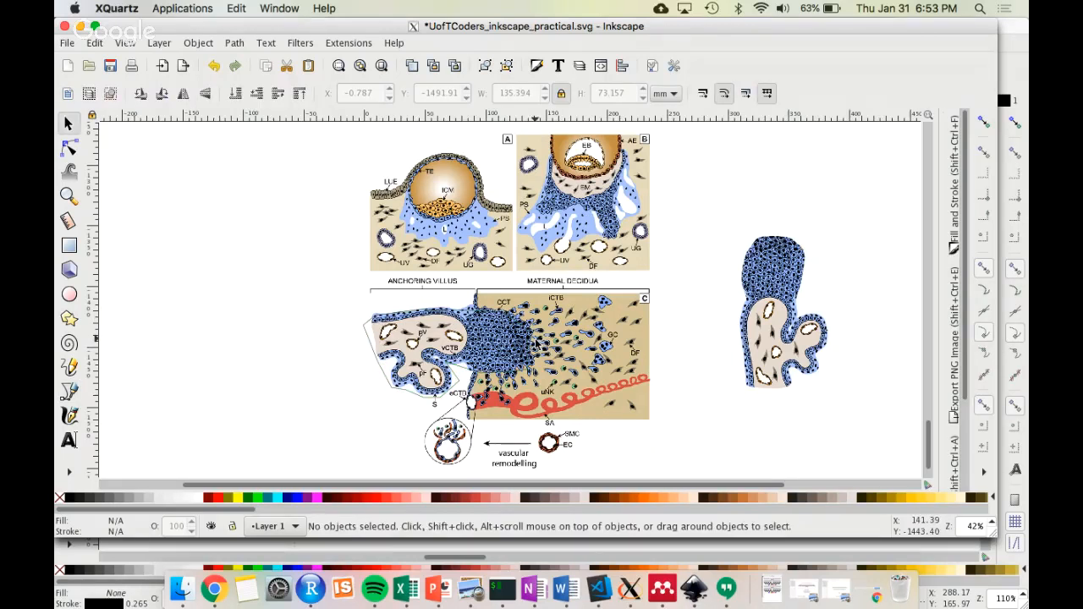
click(458, 388)
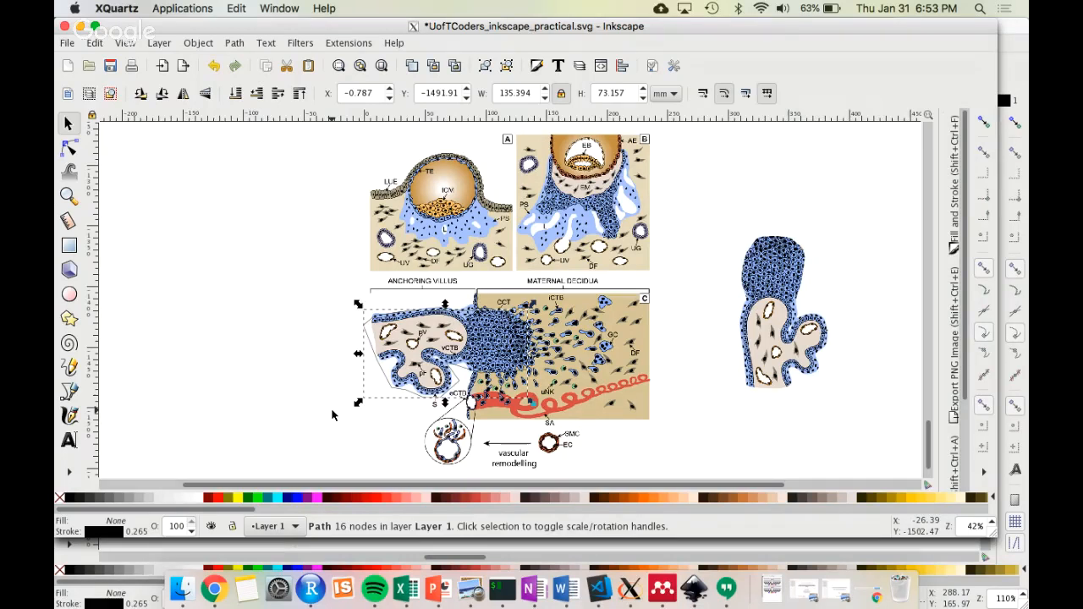
shift+click(622, 325)
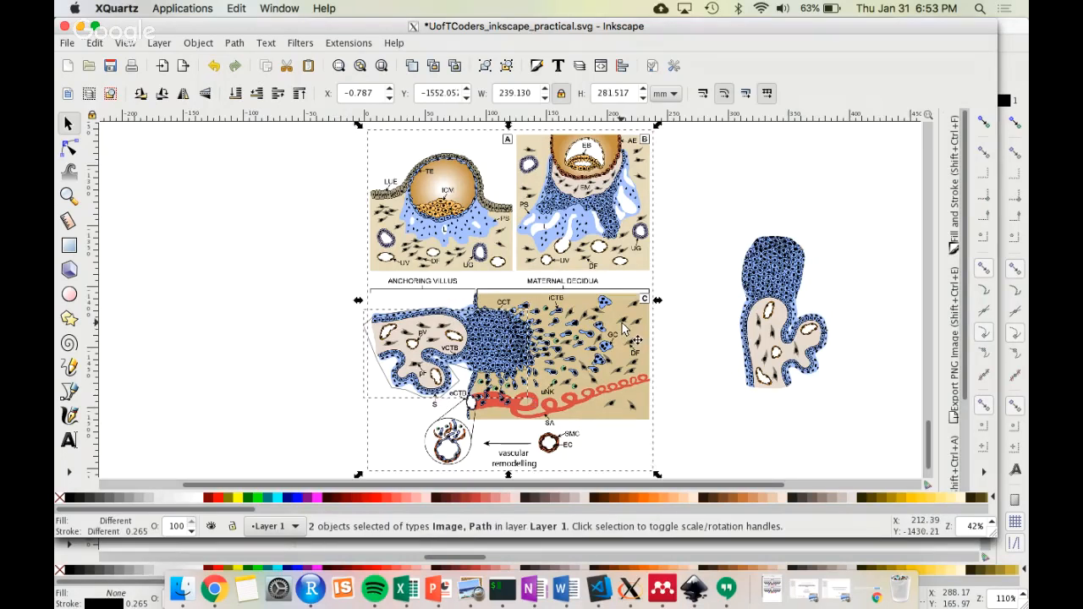
right_click(579, 354)
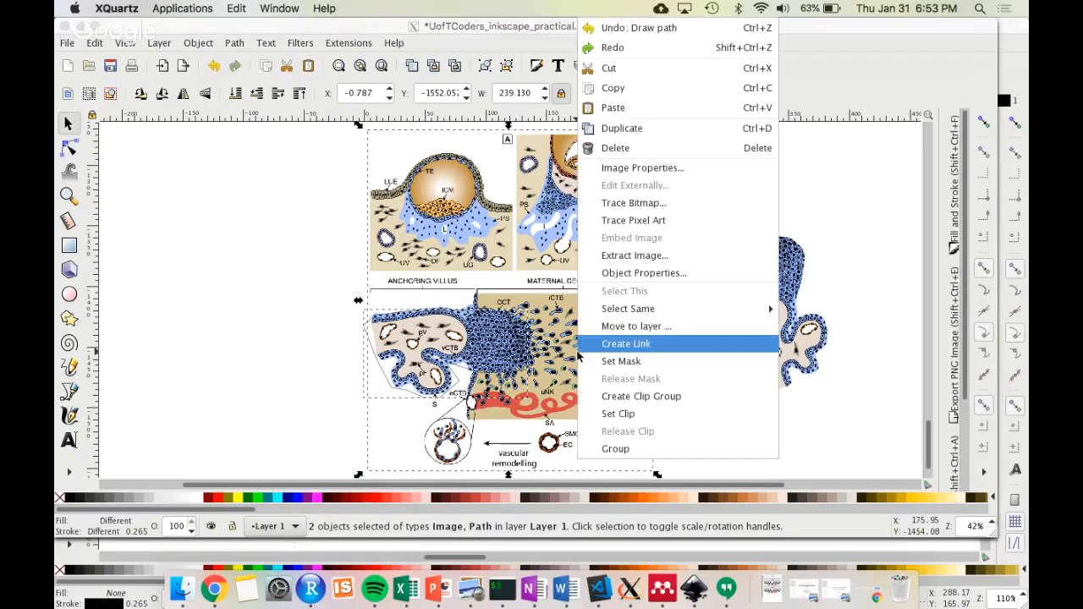
click(637, 414)
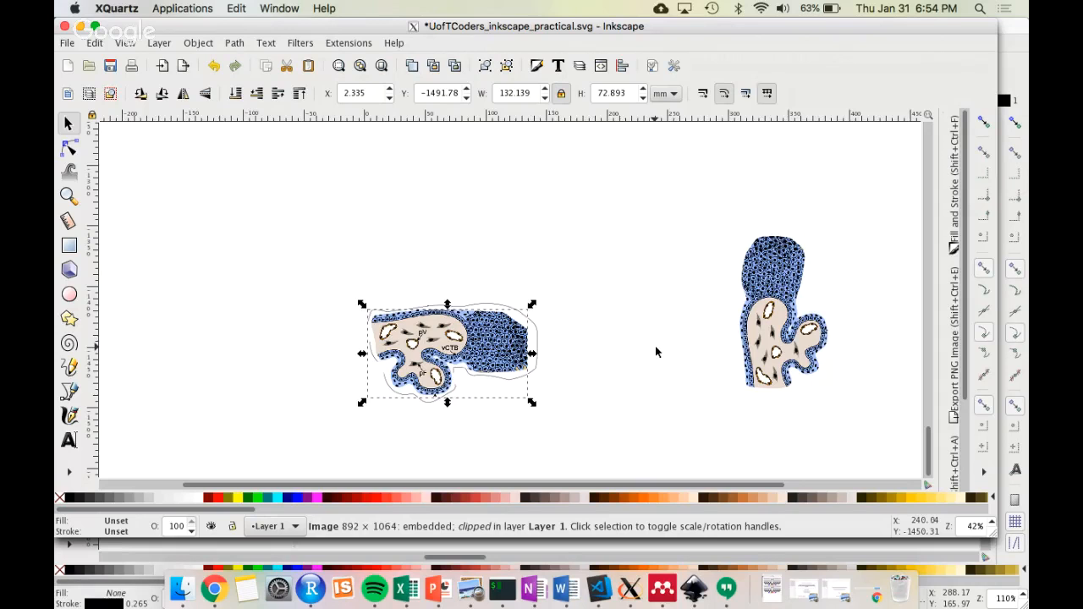
- Switch to the Karolinska2015_poster_v7.svg window and examine the Workflow Overview and High Throughput Flow Cytometry boxes by selecting their frames, then deselect
key(ctrl+Up)
click(637, 258)
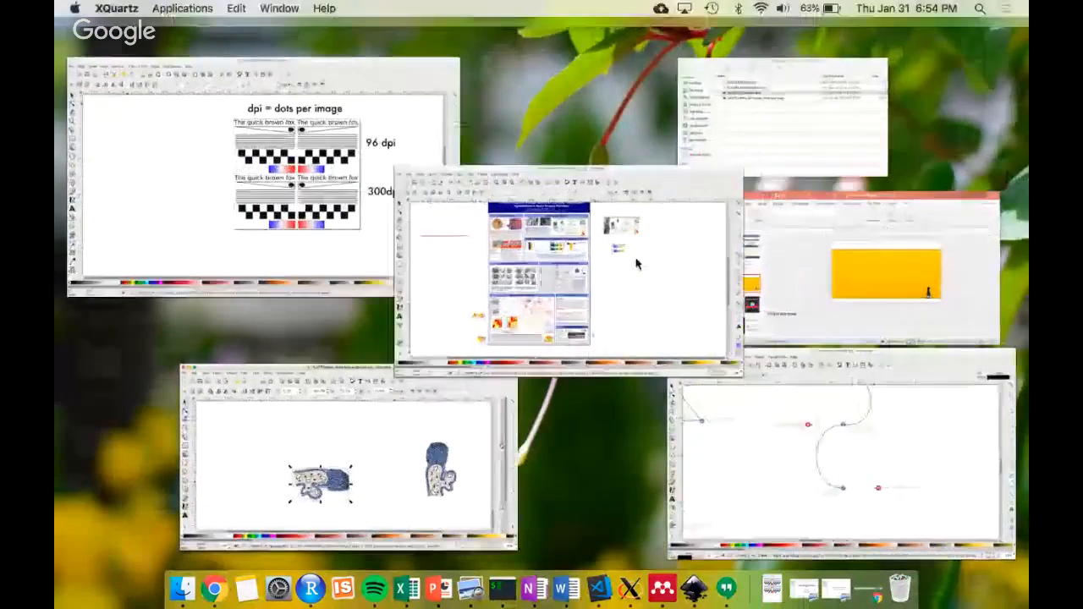
scroll(659, 328, up, 2)
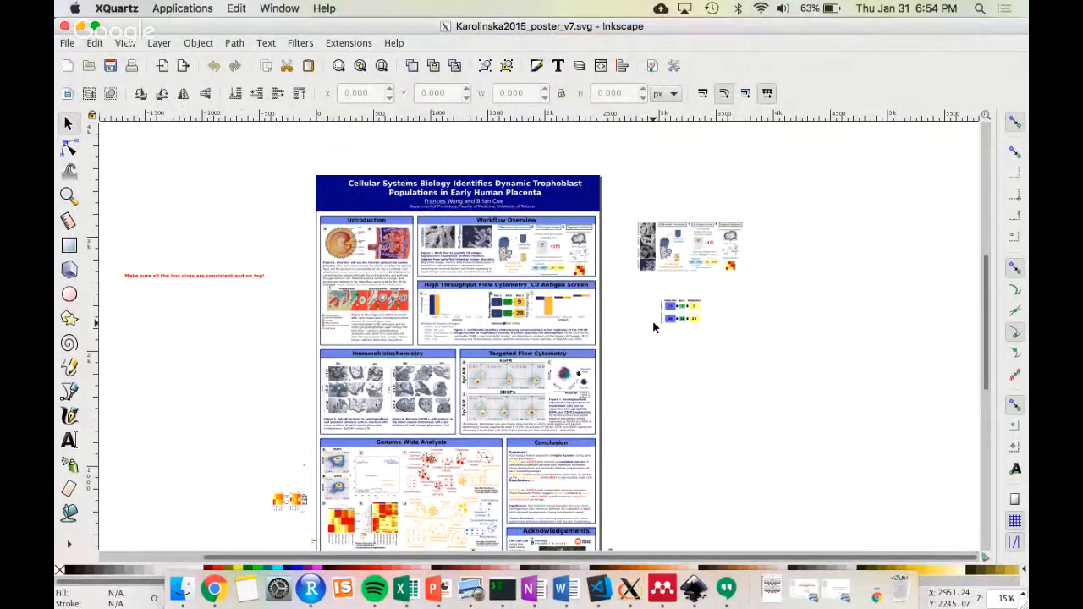
click(598, 271)
click(591, 310)
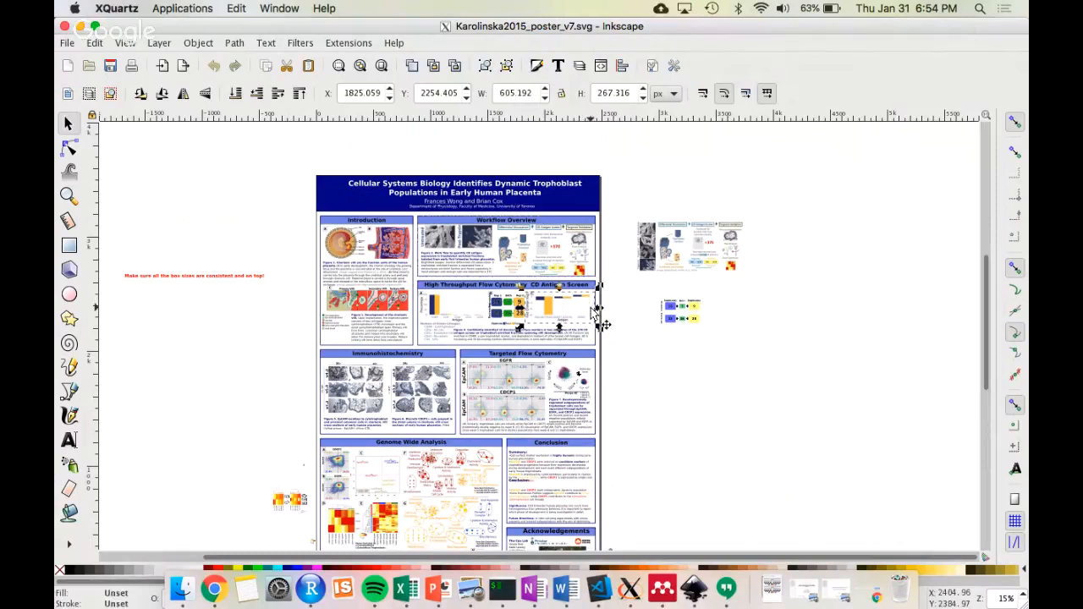
click(594, 259)
shift+click(597, 326)
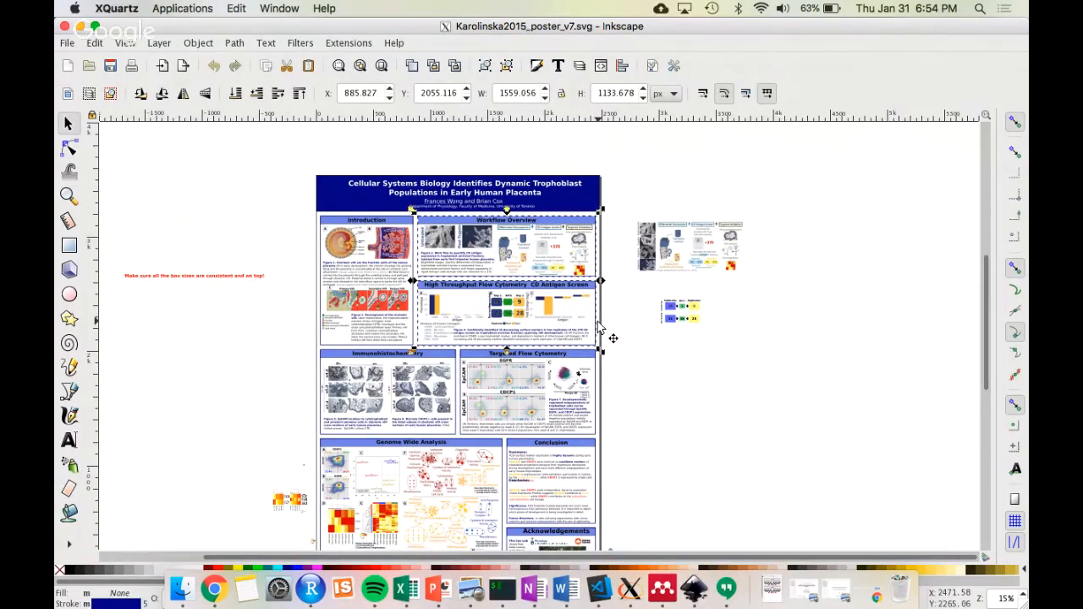
click(611, 232)
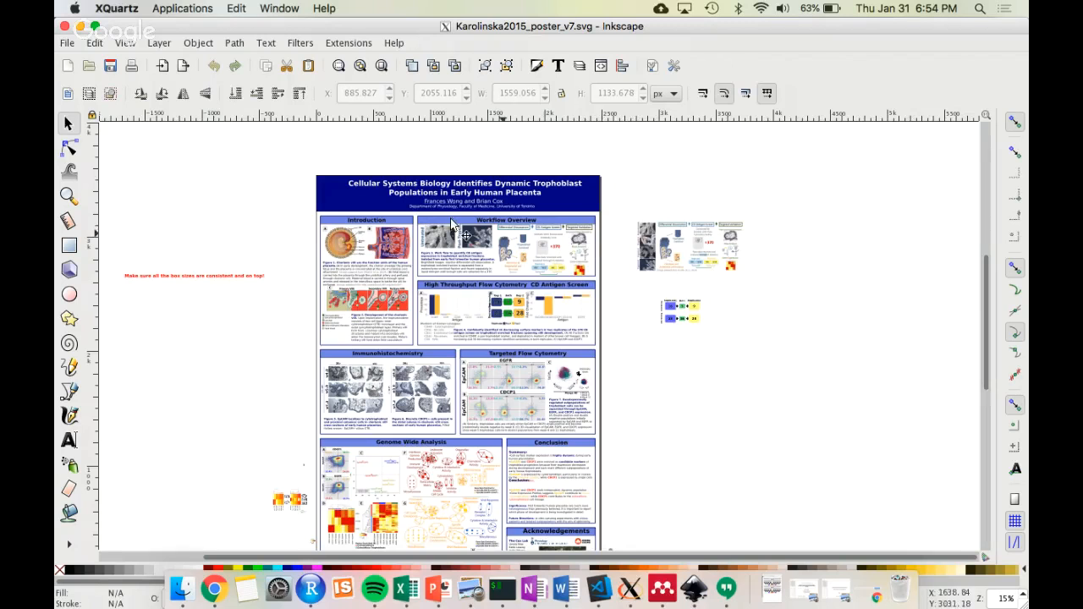
- Examine the lower part of the poster, selecting the Genome Wide Analysis frame and the text below the Acknowledgements photo
scroll(353, 353, down, 3)
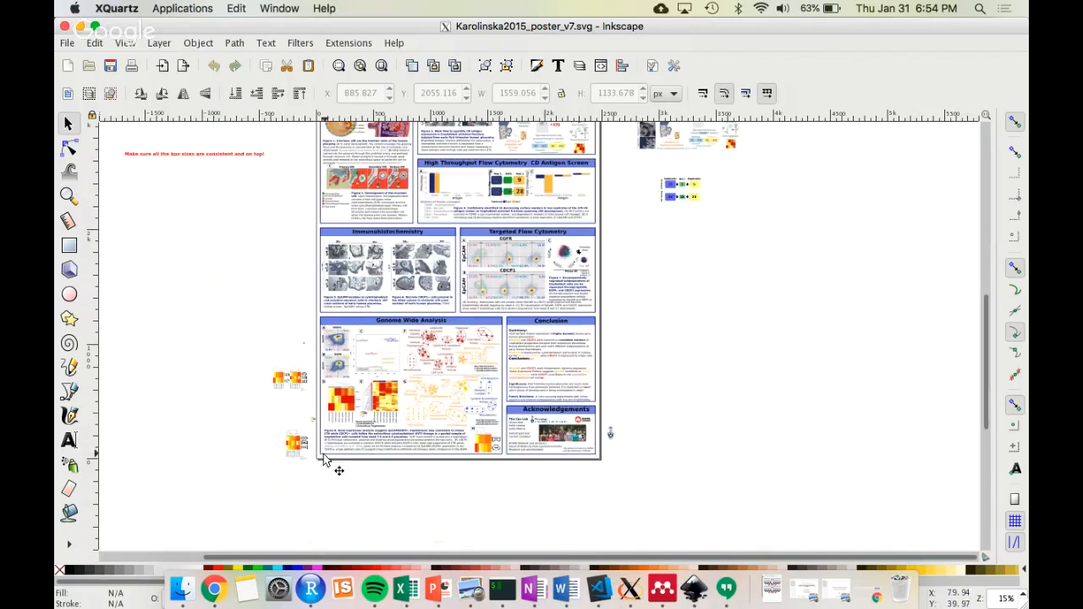
click(331, 453)
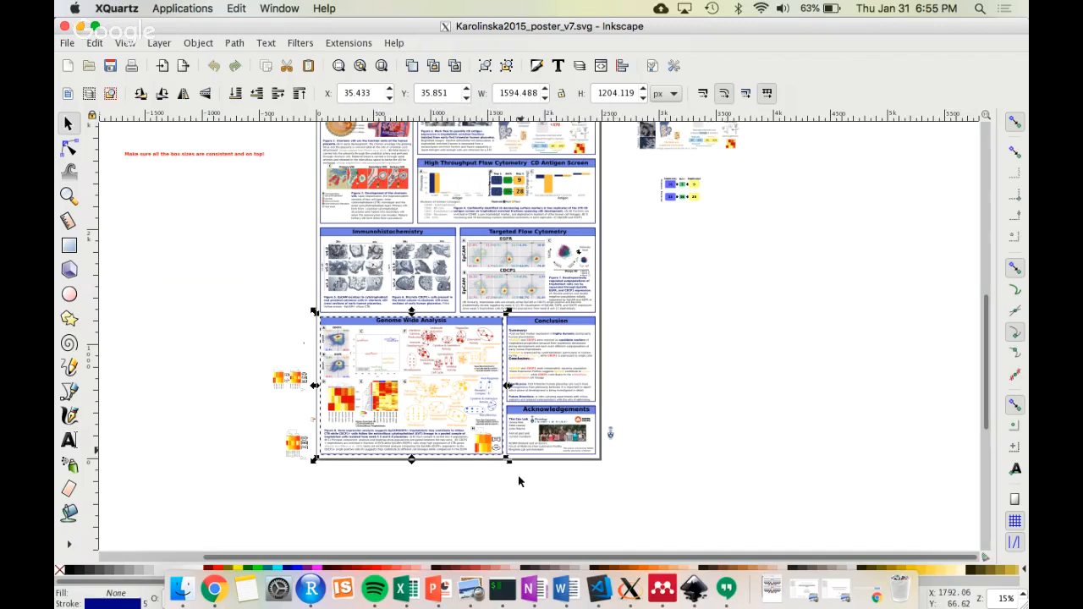
click(545, 445)
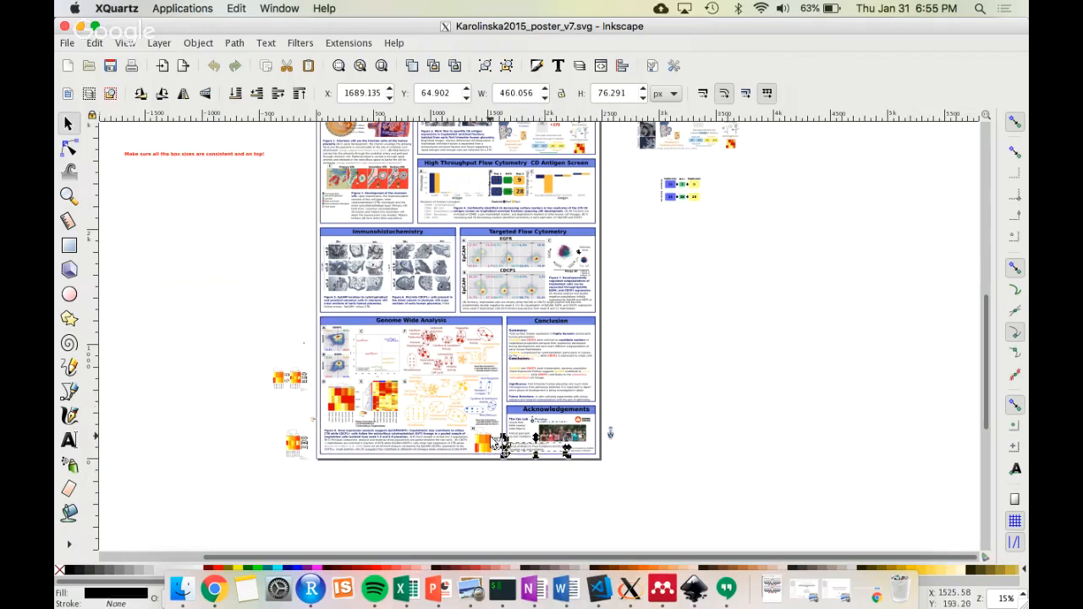
scroll(494, 441, up, 5)
scroll(491, 441, down, 3)
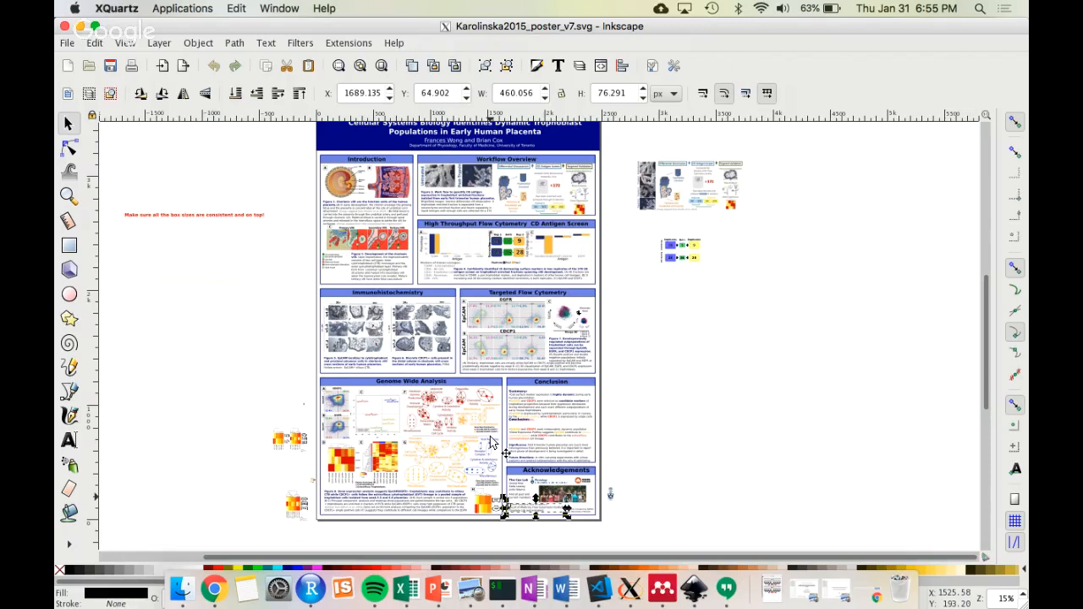
scroll(494, 443, up, 2)
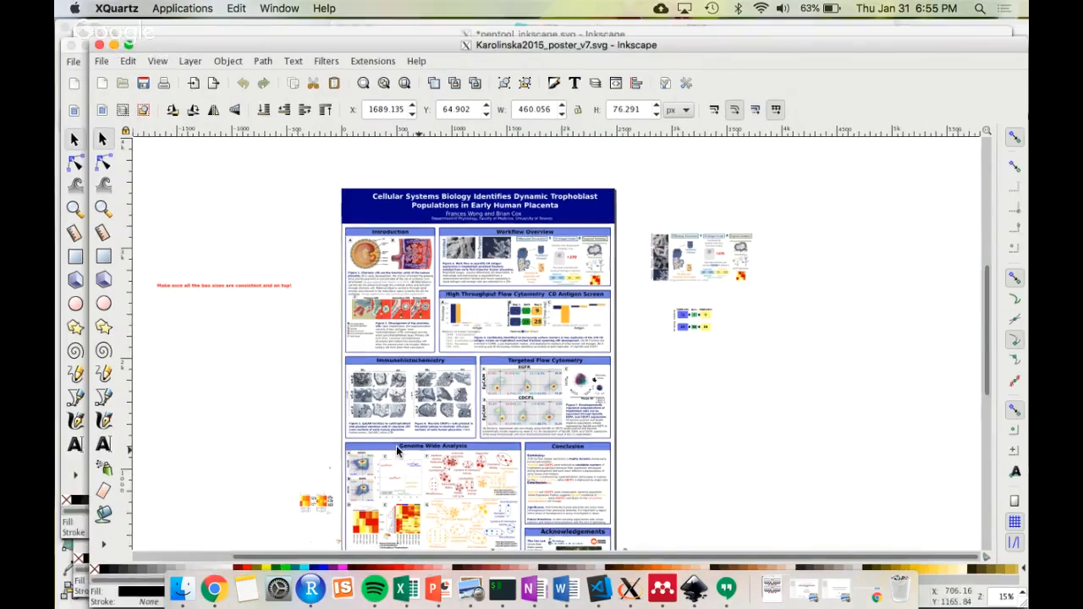
- Switch to the pentool_inkscape.svg window
key(ctrl+Up)
click(478, 295)
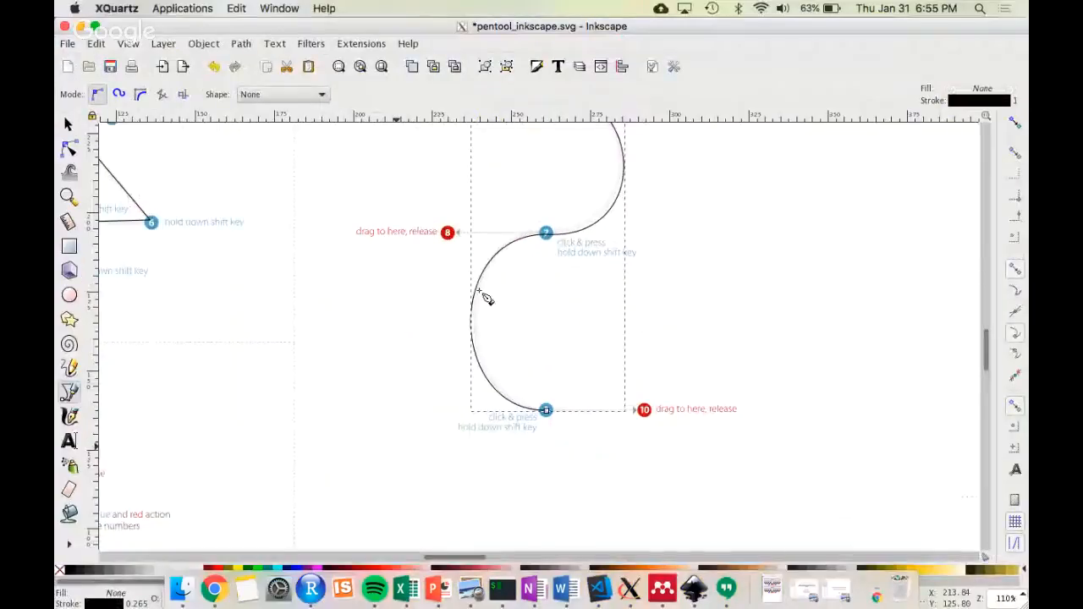